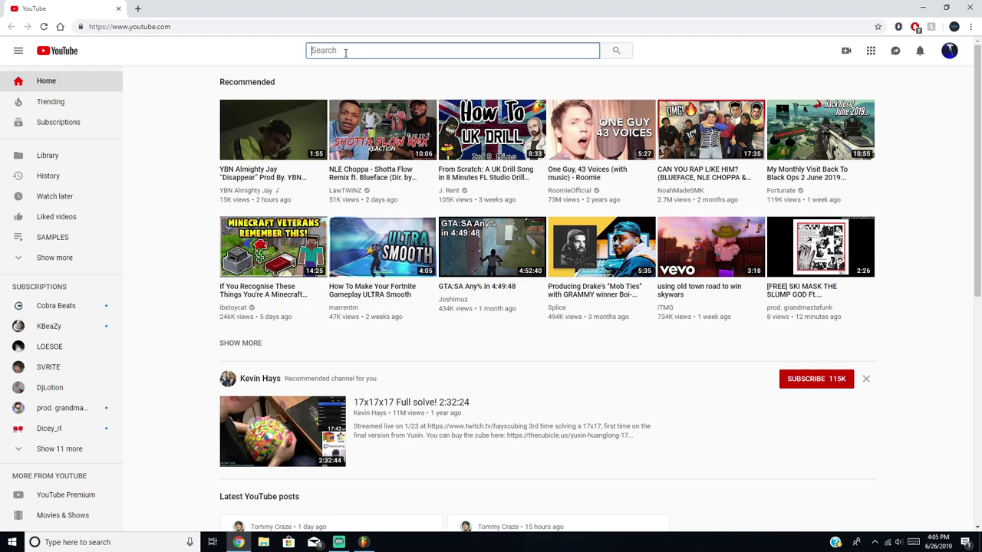
Step: Search YouTube for "video game ost samples"
text(video game ost)
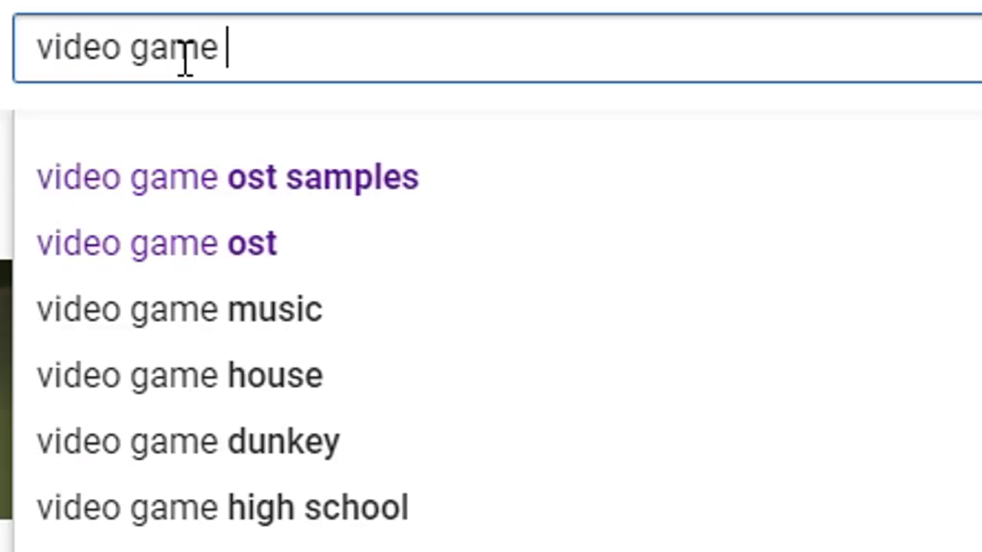
text( samples)
key(Return)
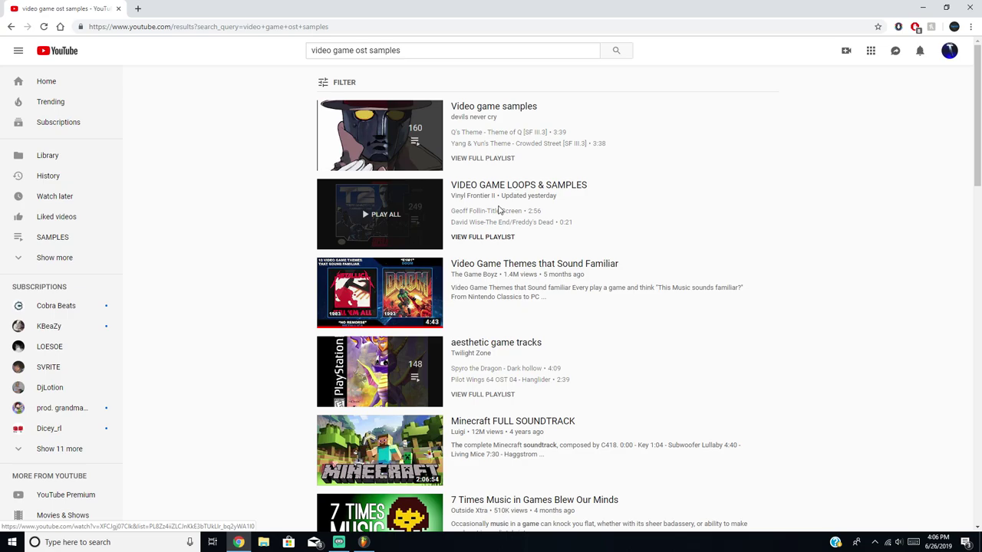
Step: Look through the search results, open the Vinyl Frontier II channel and browse its uploaded videos
scroll(503, 200, down, 1)
scroll(511, 223, down, 1)
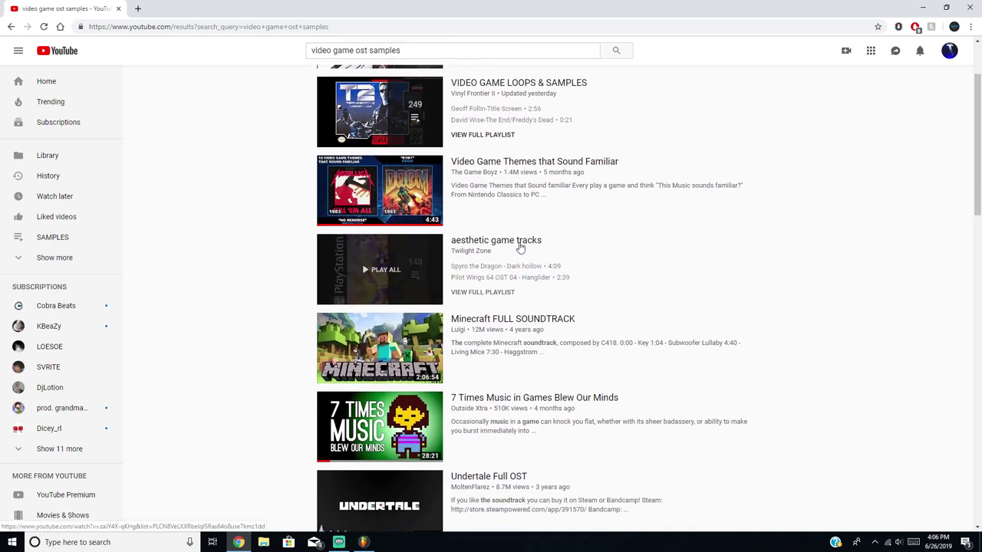
scroll(606, 243, up, 2)
click(479, 196)
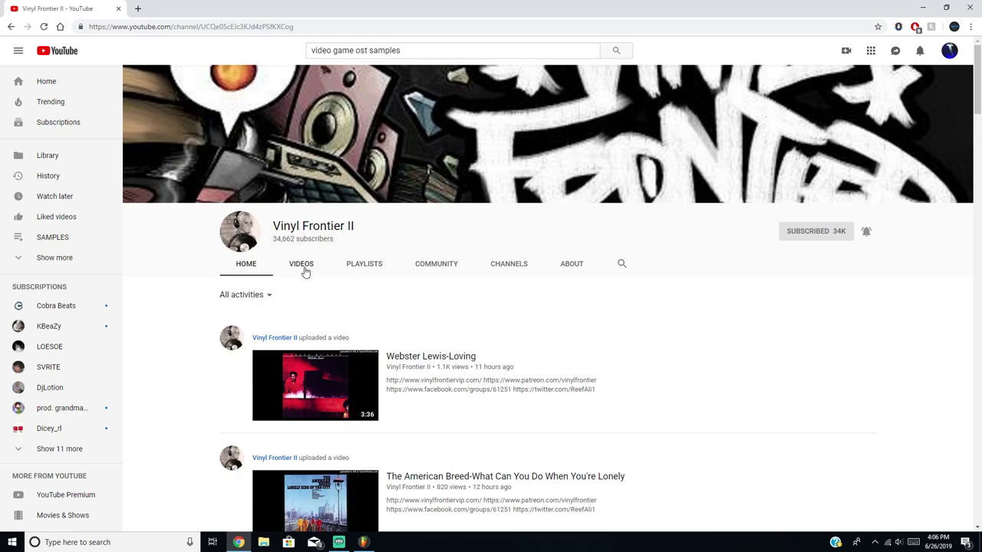
click(305, 268)
scroll(341, 244, down, 9)
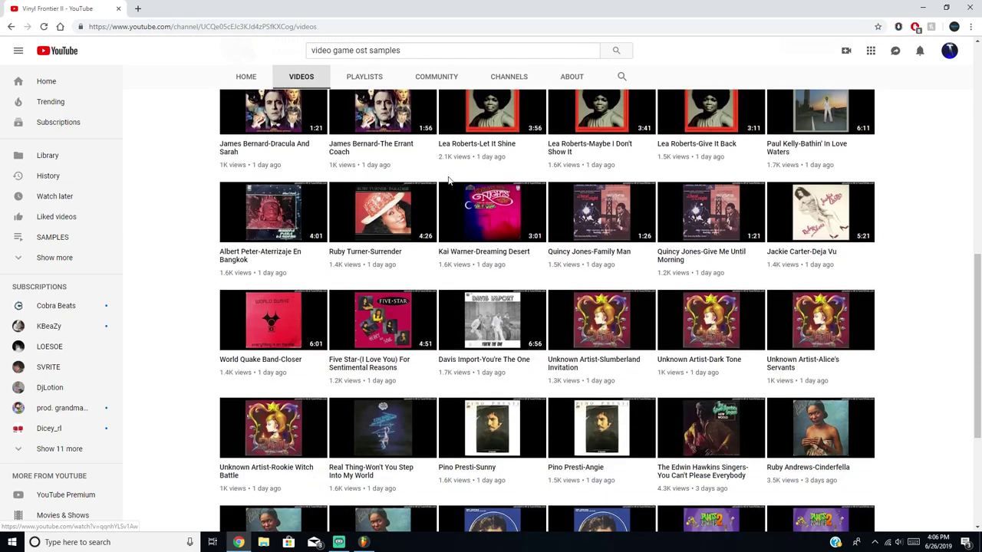
scroll(449, 181, down, 3)
scroll(504, 251, up, 1)
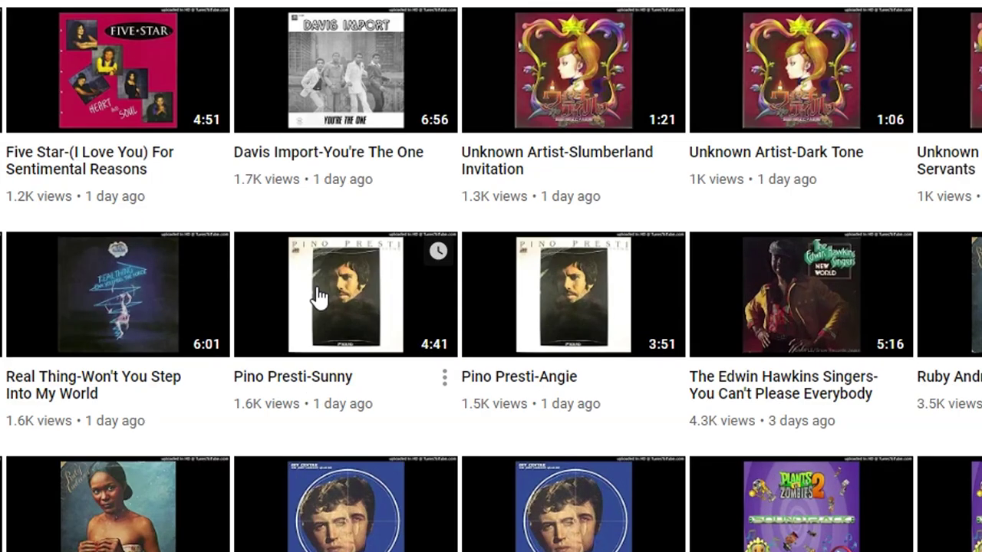
scroll(318, 298, up, 10)
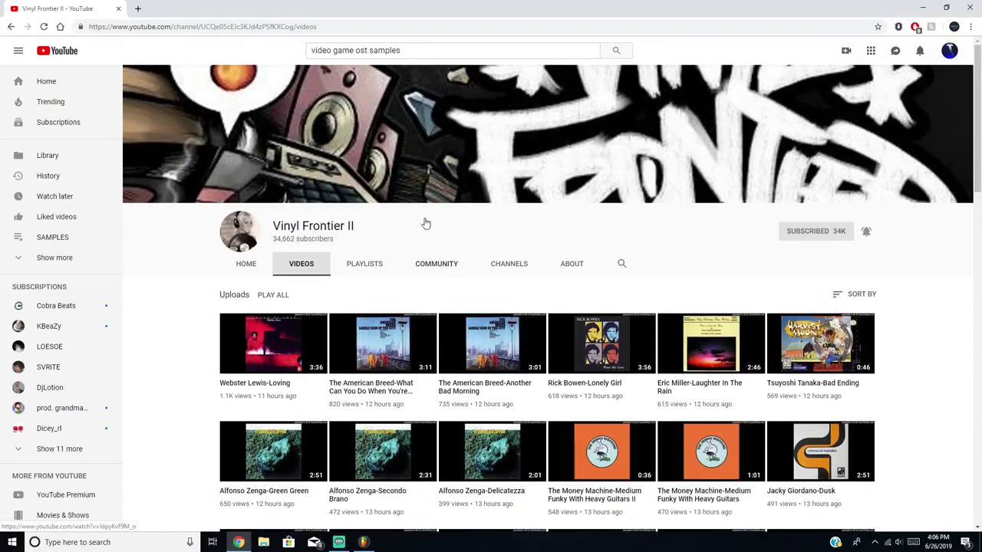
scroll(425, 224, down, 1)
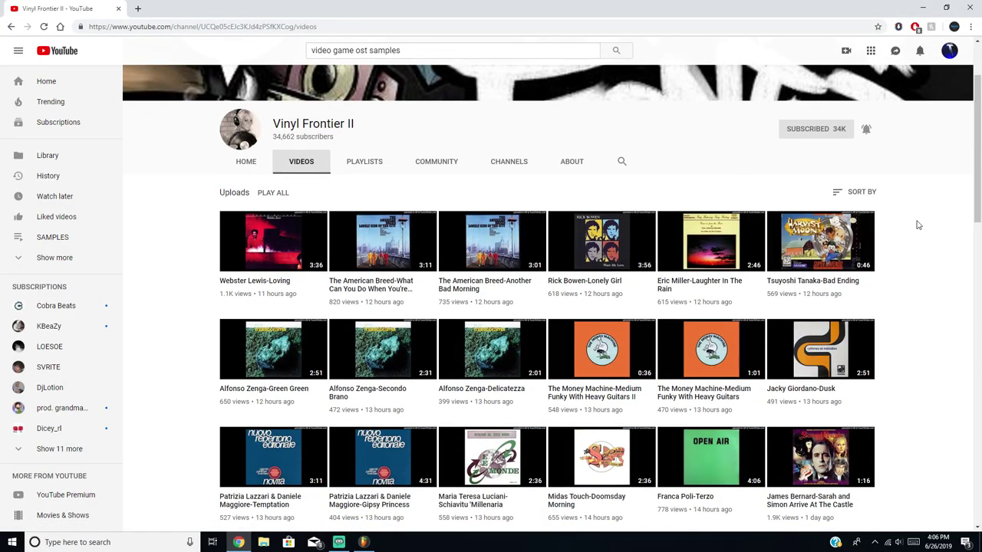
Step: Preview the Harvest Moon "Bad Ending" upload, then return to the channel's videos and look through more of them
click(803, 301)
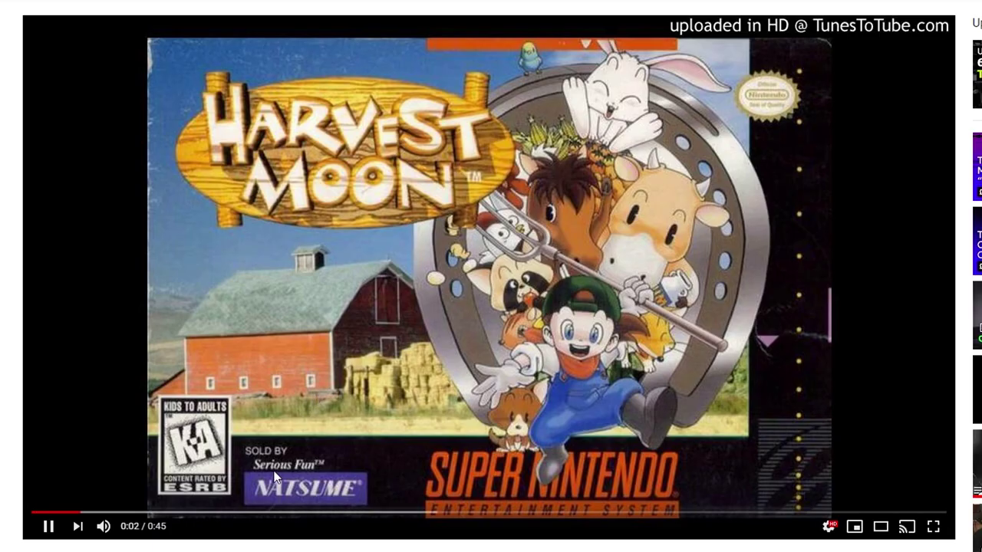
click(302, 513)
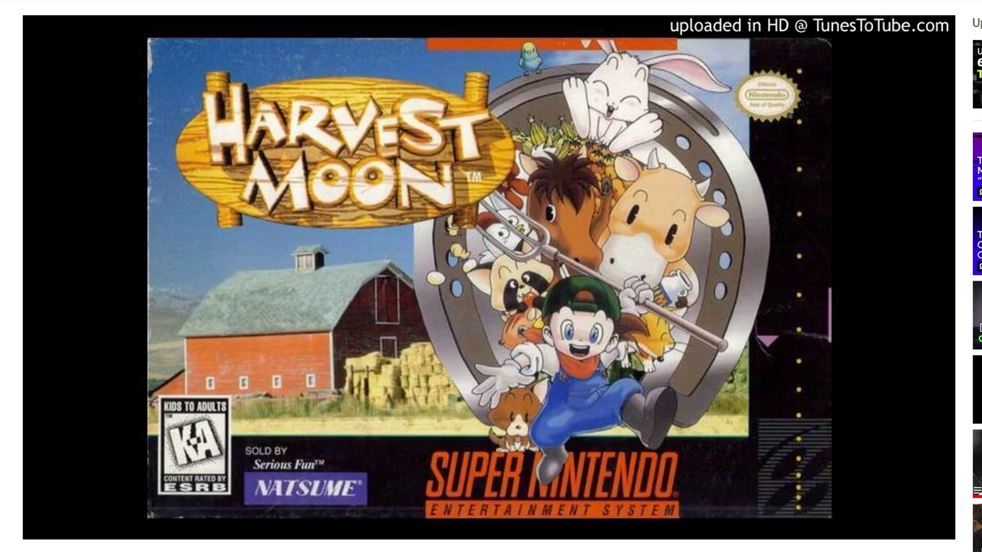
click(11, 27)
scroll(579, 393, down, 8)
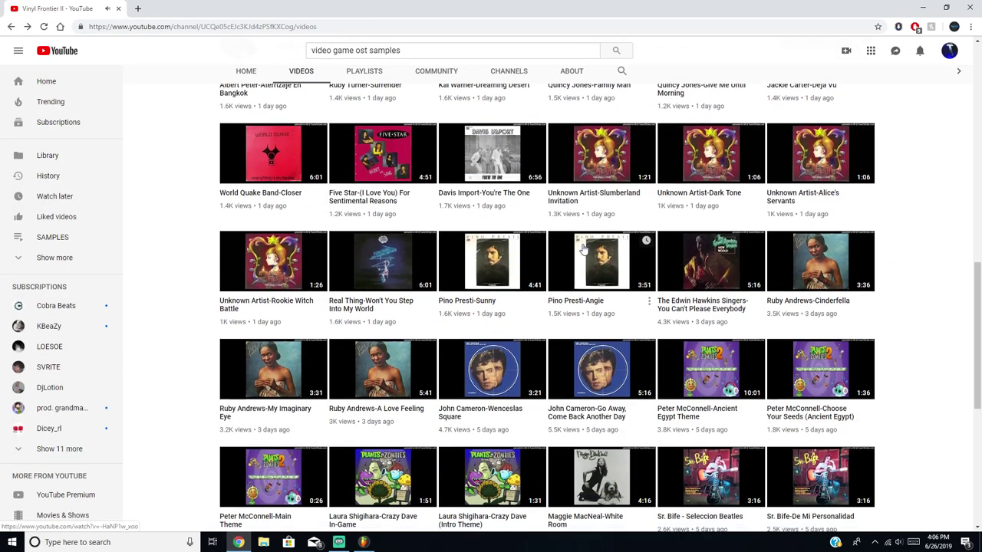
scroll(580, 392, down, 3)
scroll(552, 254, up, 10)
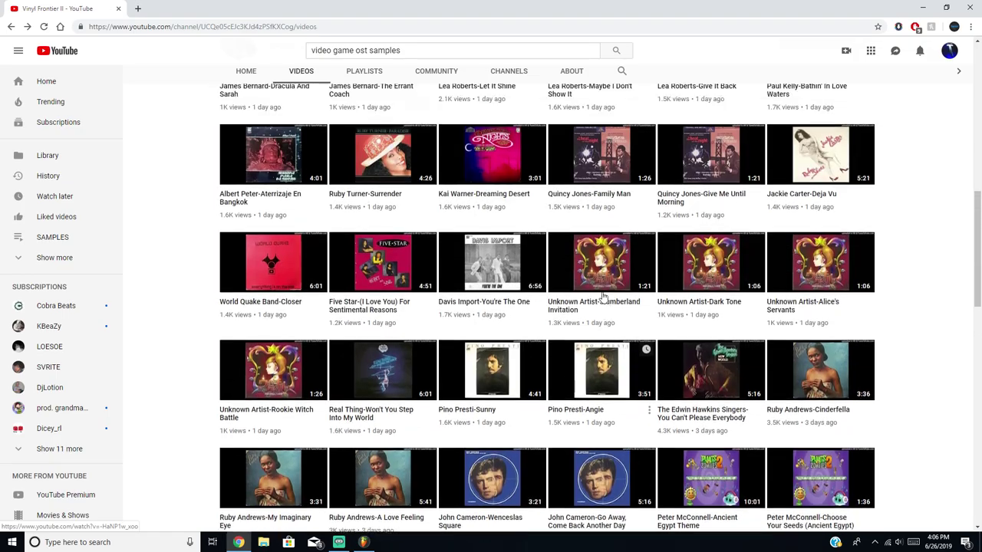
scroll(548, 247, up, 4)
Step: Switch to FL Studio and play the opening of the Kirby 64 Aqua Star Theme clip on Track 1 to locate its first beat
click(364, 543)
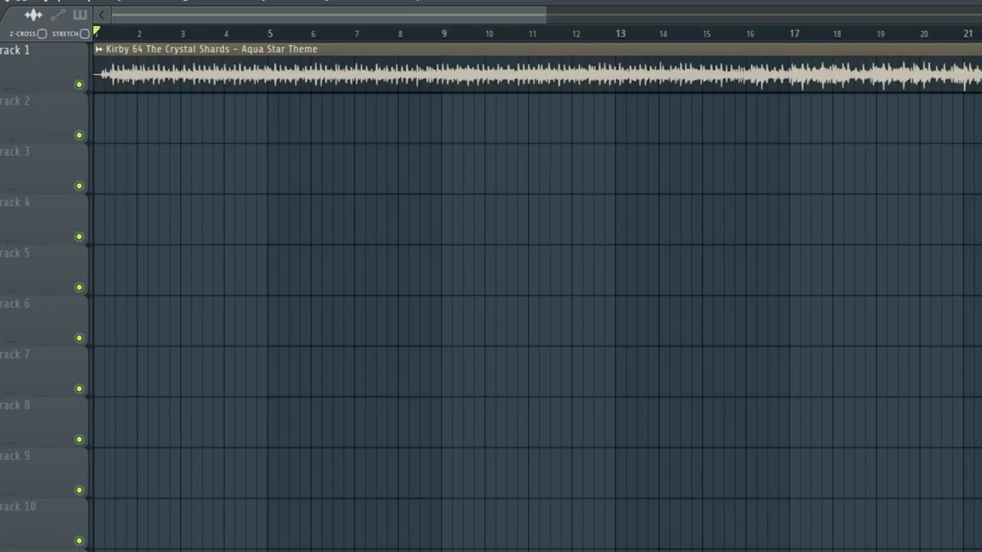
key(space)
scroll(293, 69, up, 3)
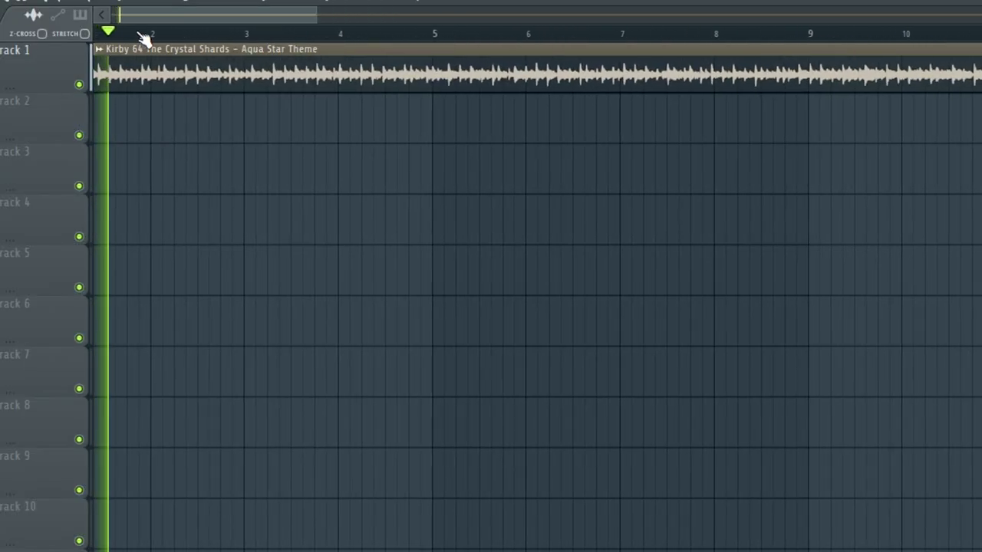
drag(127, 16, 70, 75)
key(space)
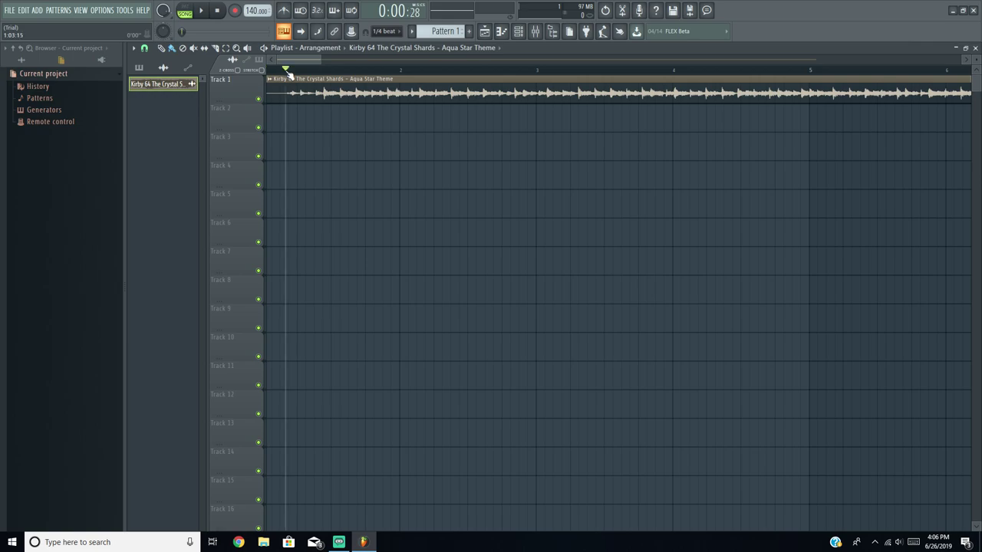
scroll(285, 71, up, 3)
click(202, 11)
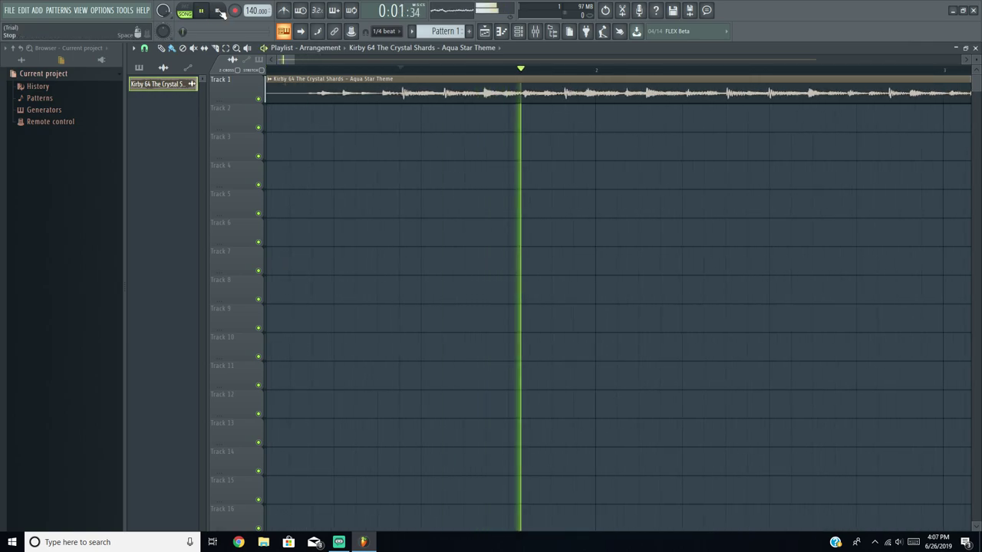
click(219, 11)
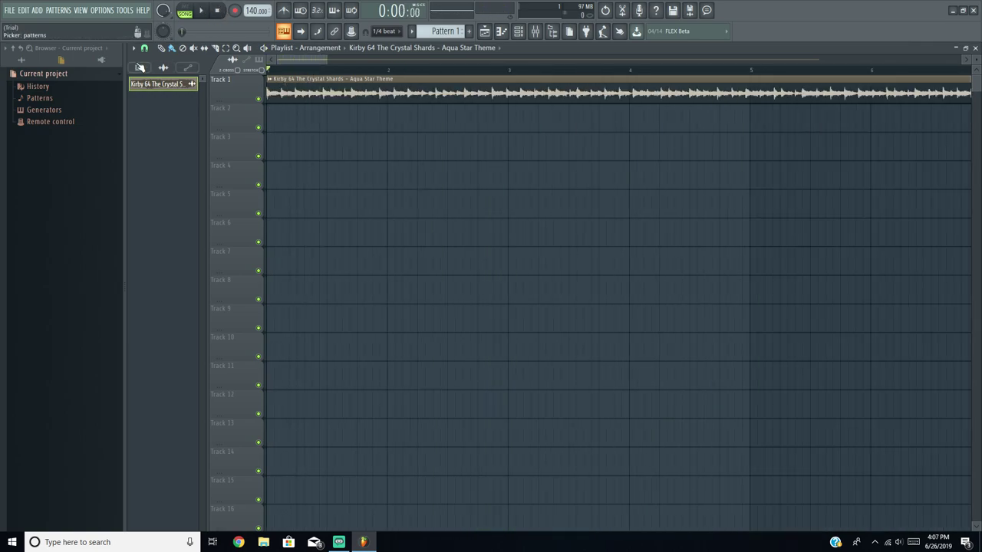
scroll(287, 71, down, 2)
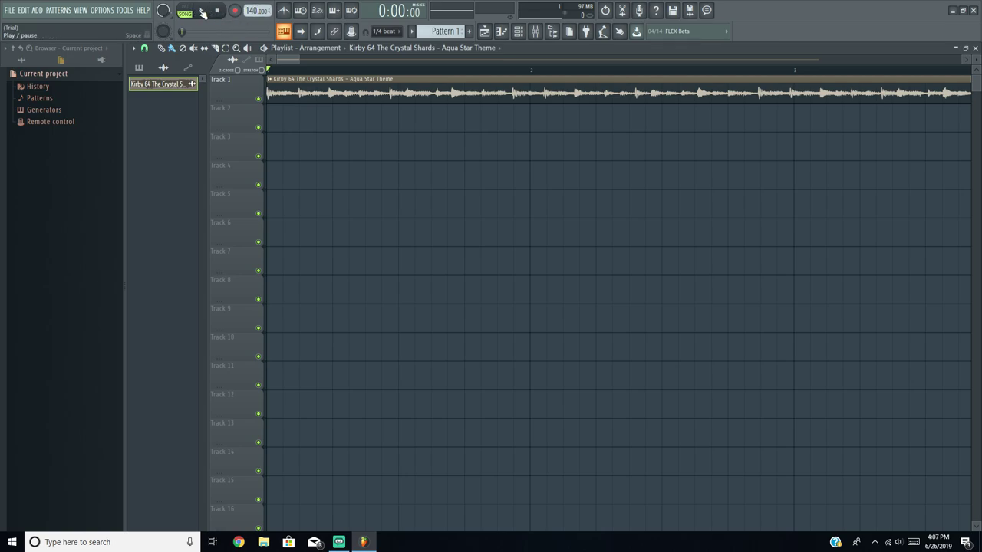
Step: Open the tempo tapper for the project tempo
right_click(257, 11)
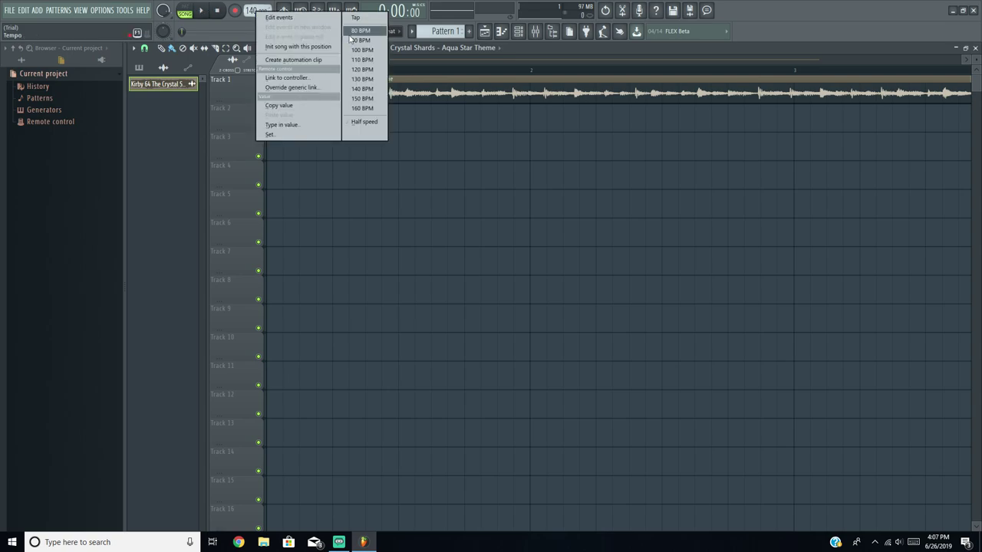
click(220, 13)
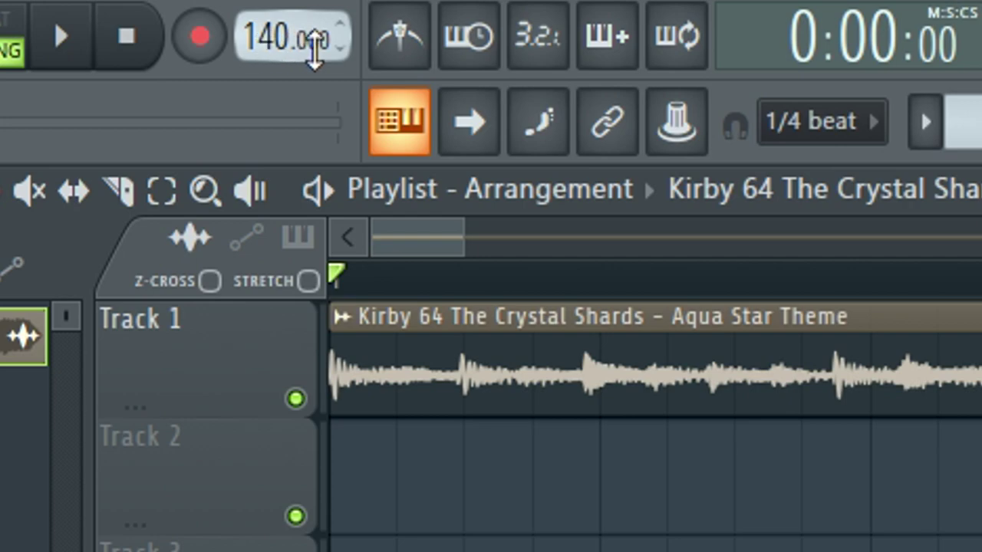
right_click(277, 37)
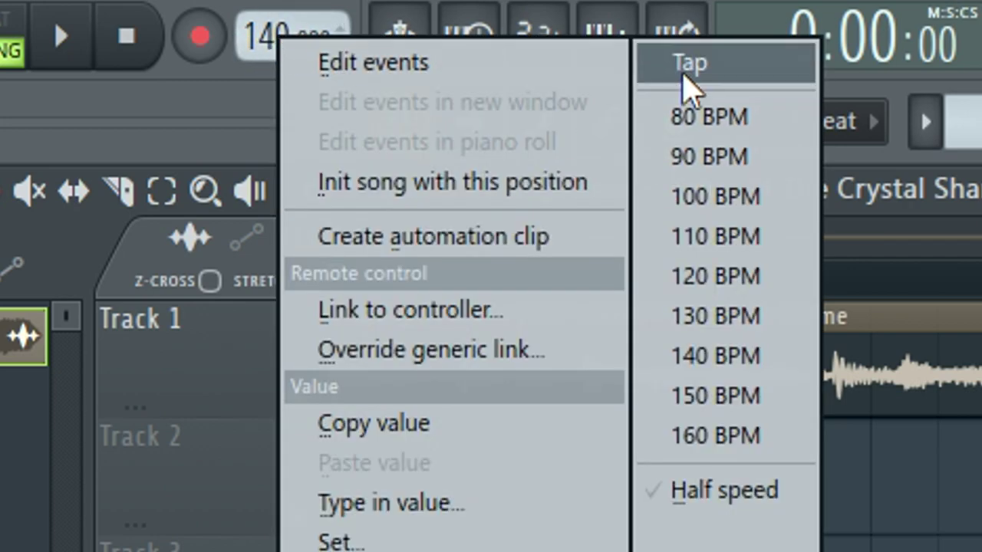
click(685, 69)
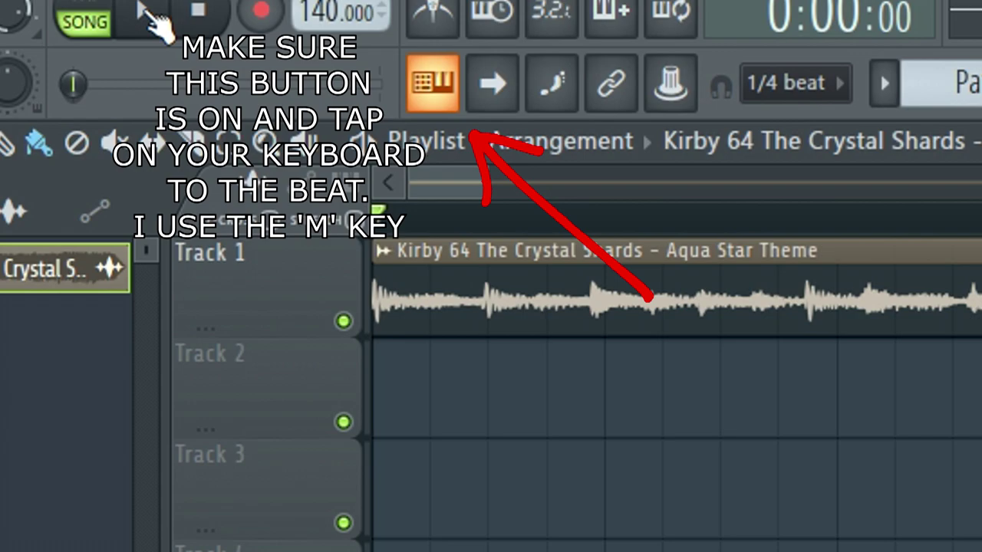
Step: Play the clip and tap along with its beat until the project tempo is 150 BPM, then close the tempo tapper
click(145, 13)
key(m)
key(m)
key(m)
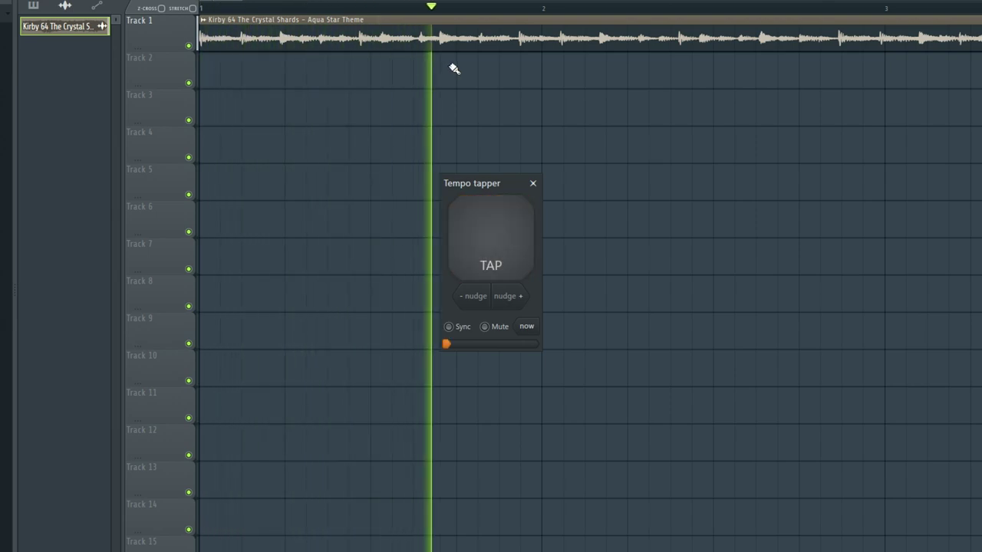
key(m)
key(m)
key(m)
key(m)
key(m)
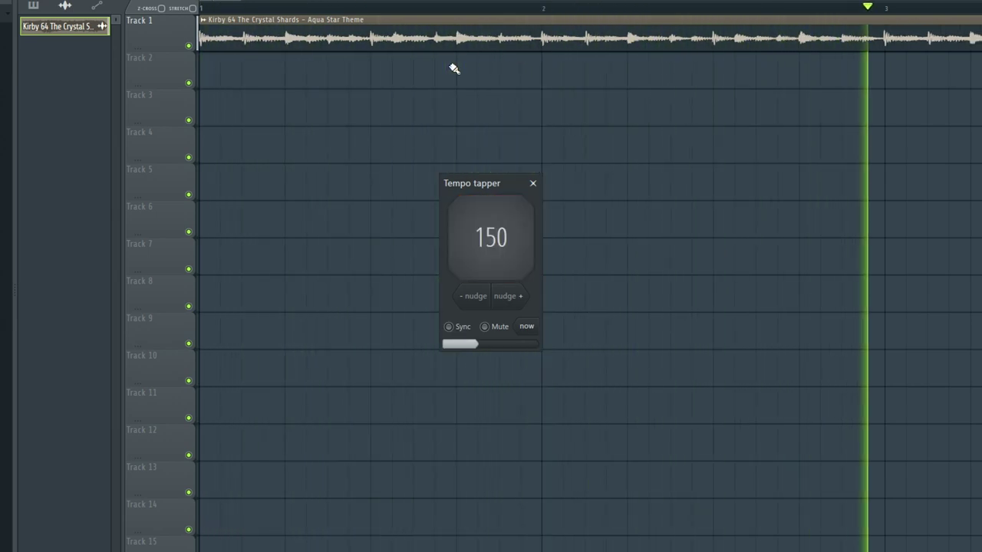
key(m)
key(m)
key(m)
key(m)
key(m)
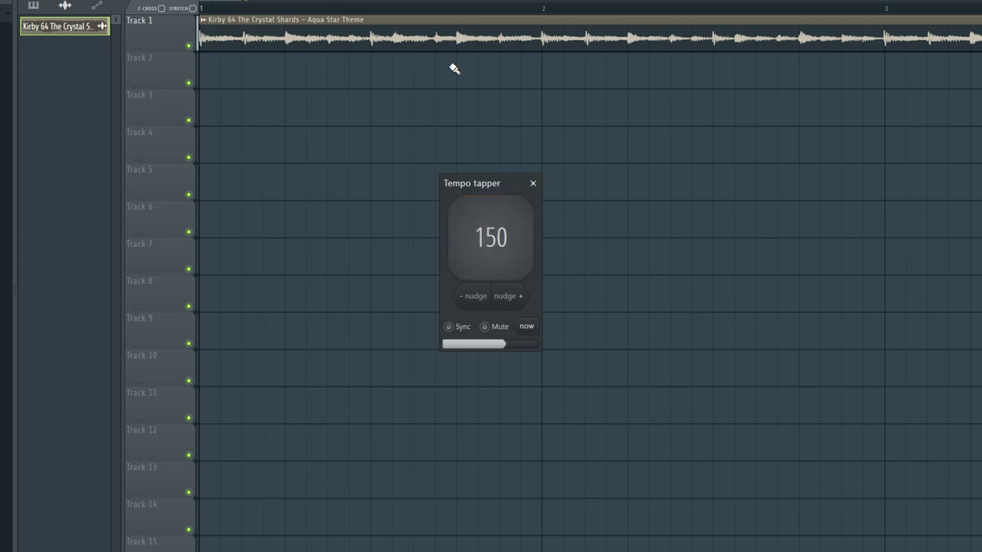
key(m)
click(532, 183)
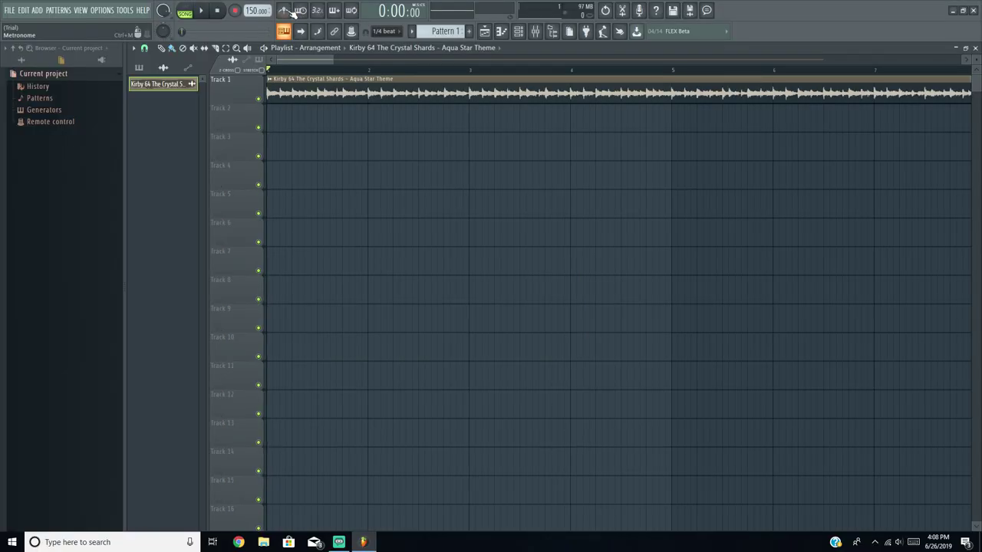
Step: Turn on the metronome and play the clip's first bars to check the tempo against the beat
click(289, 11)
key(space)
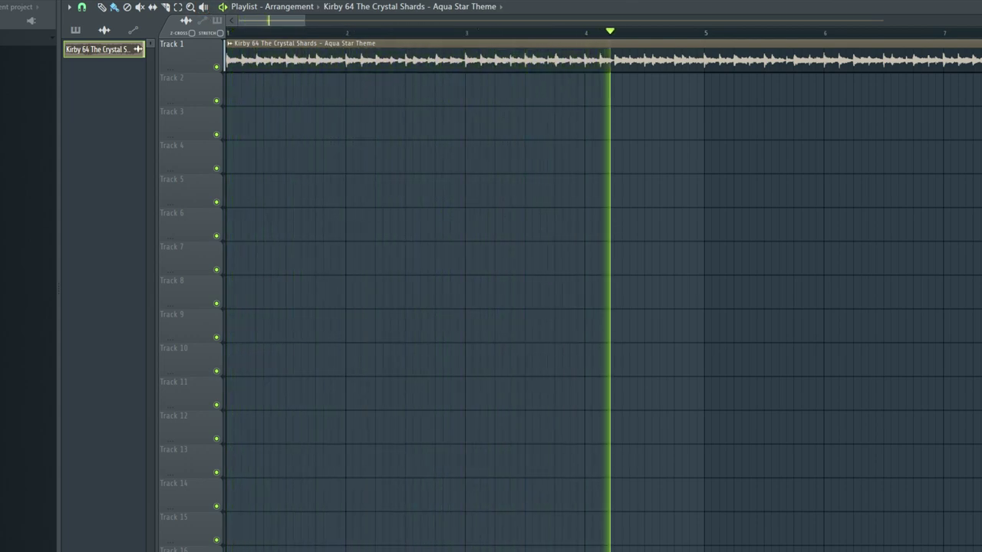
key(space)
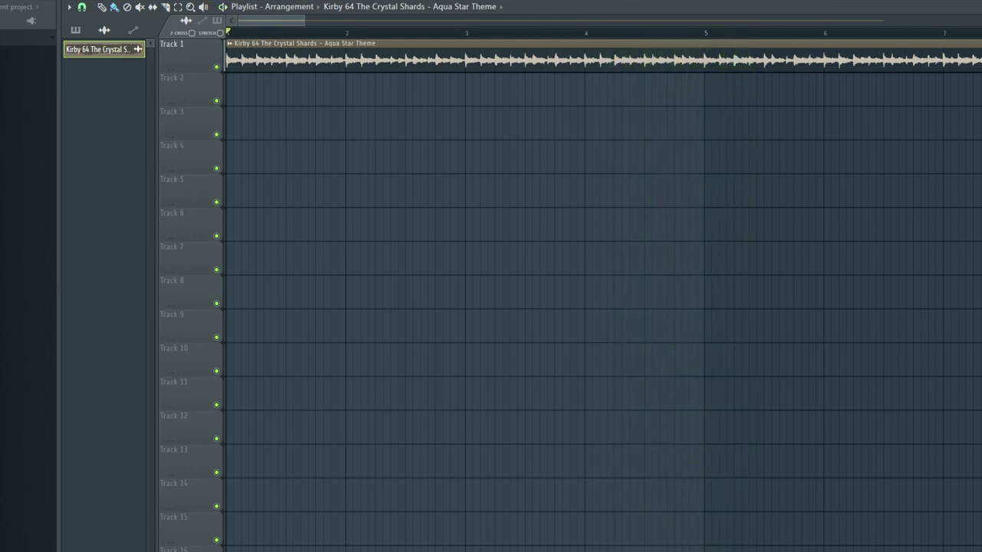
Step: Slice the Track 1 audio clip at the beat just before bar 5
key(c)
scroll(721, 115, up, 6)
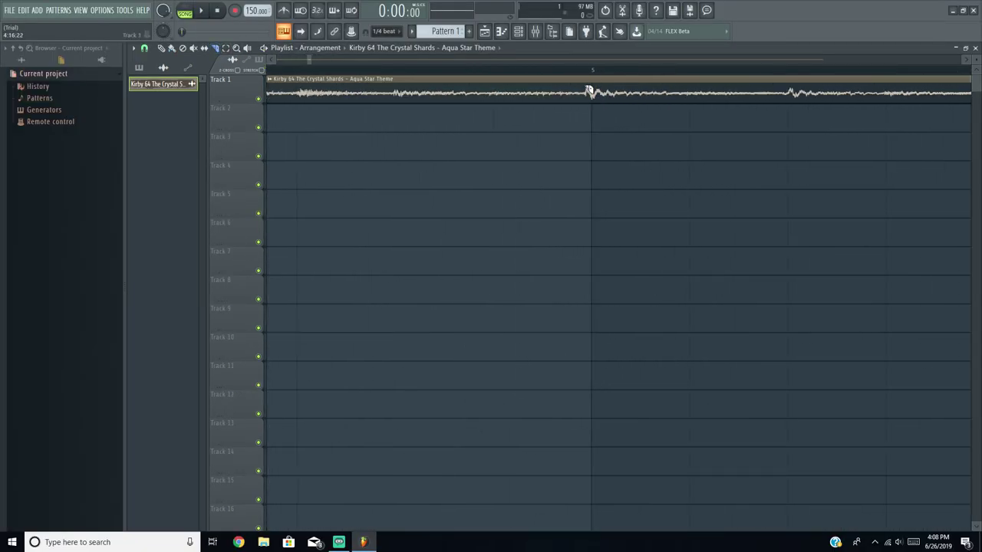
drag(588, 124, 589, 125)
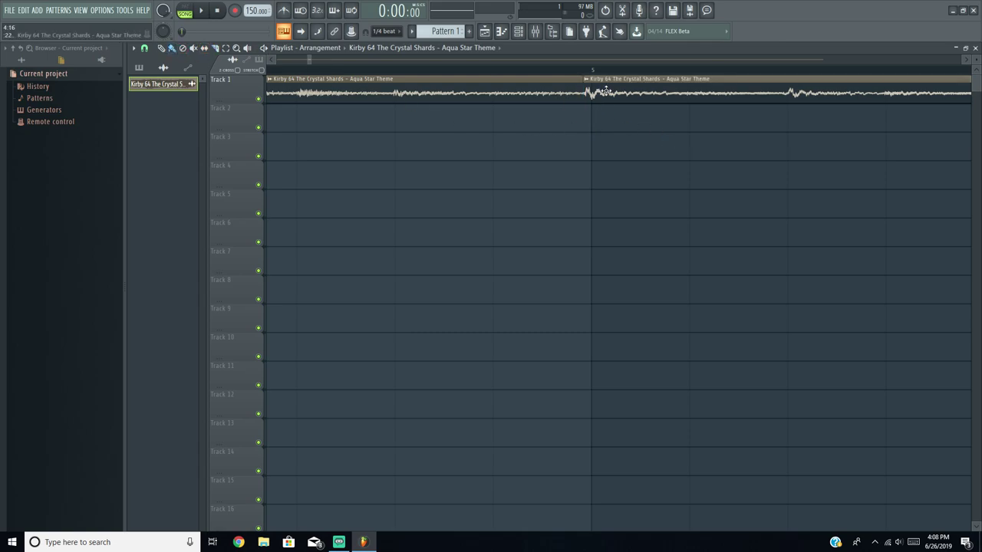
scroll(534, 129, down, 2)
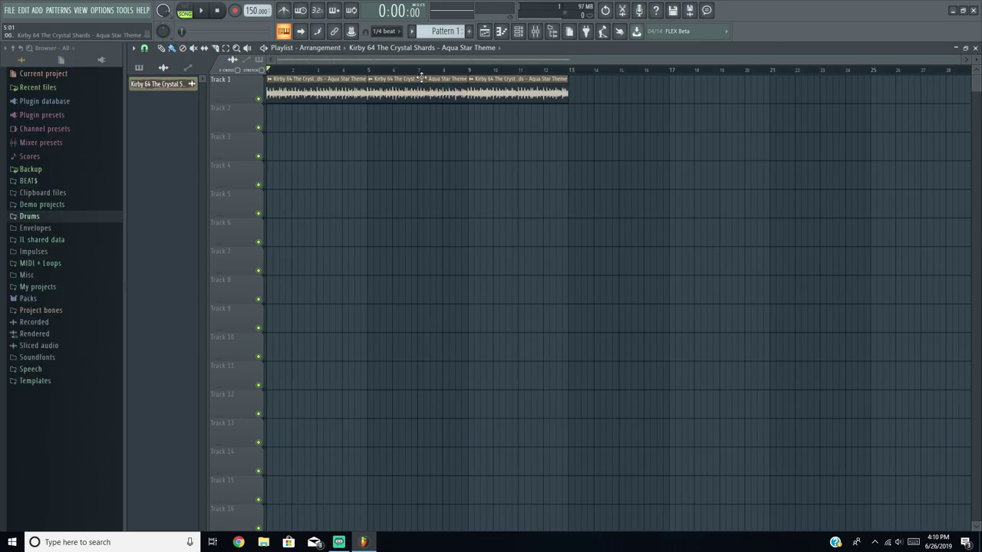
Step: Play the arrangement from just before bar 9 to listen to the third section of the sliced sample
click(464, 71)
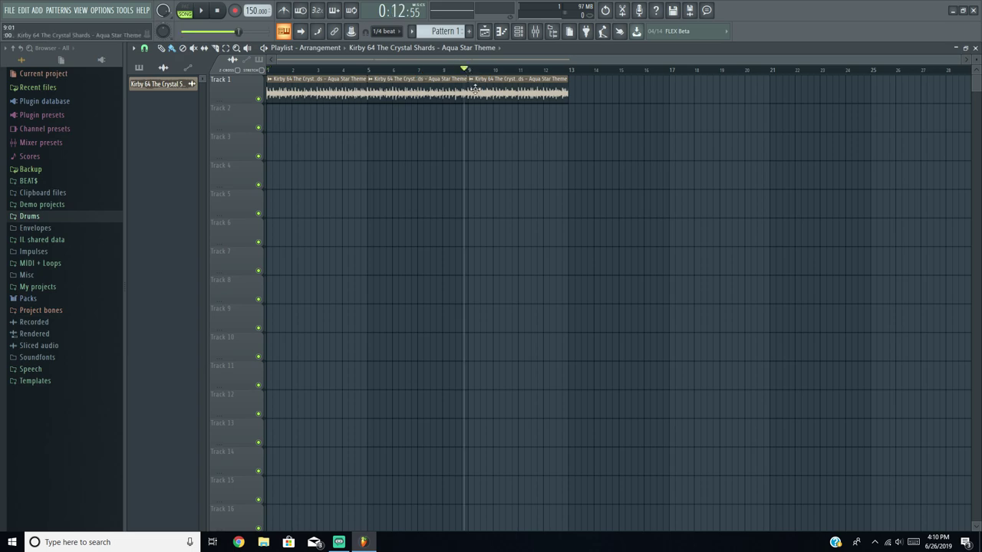
click(202, 14)
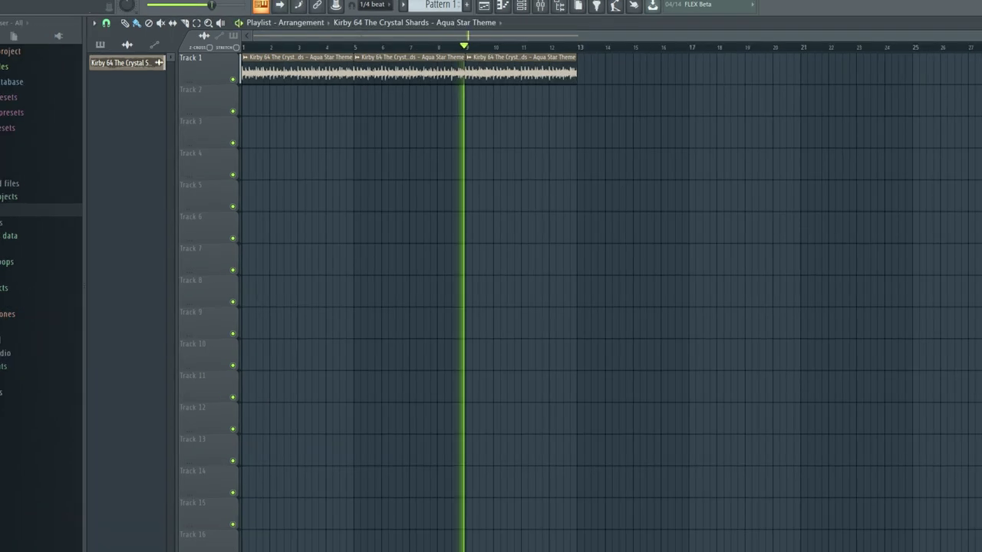
scroll(520, 136, up, 3)
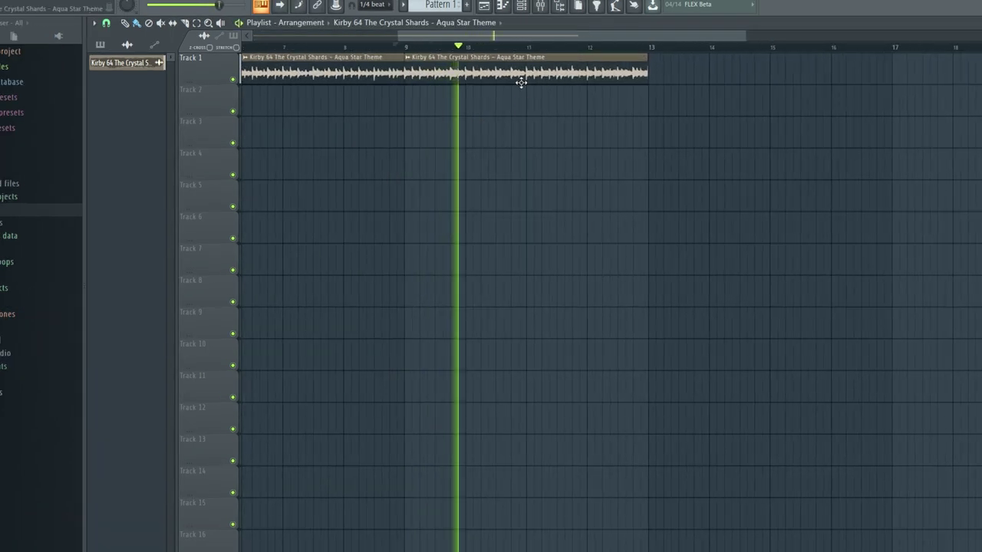
scroll(521, 82, down, 3)
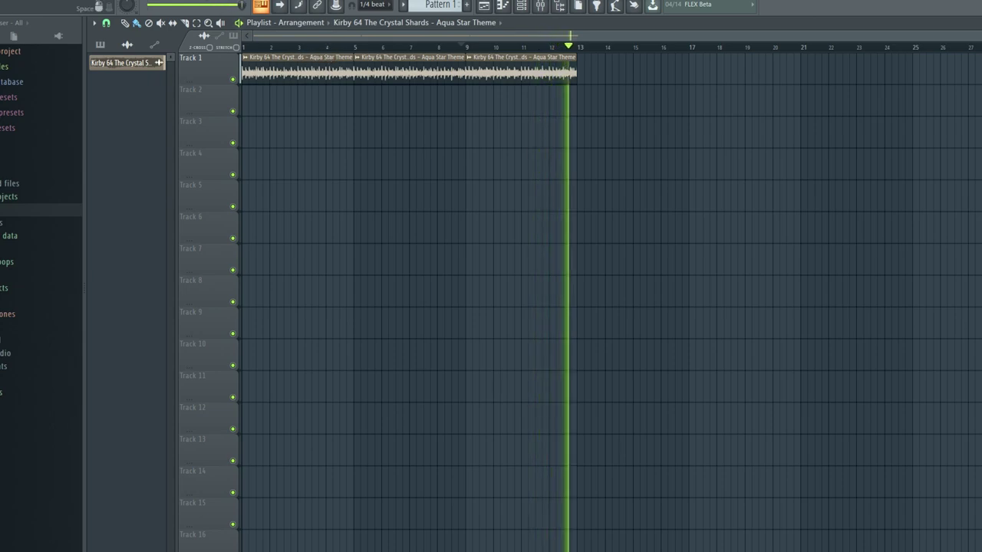
Step: Stop playback and lower the project tempo to 146 BPM
click(217, 10)
click(217, 10)
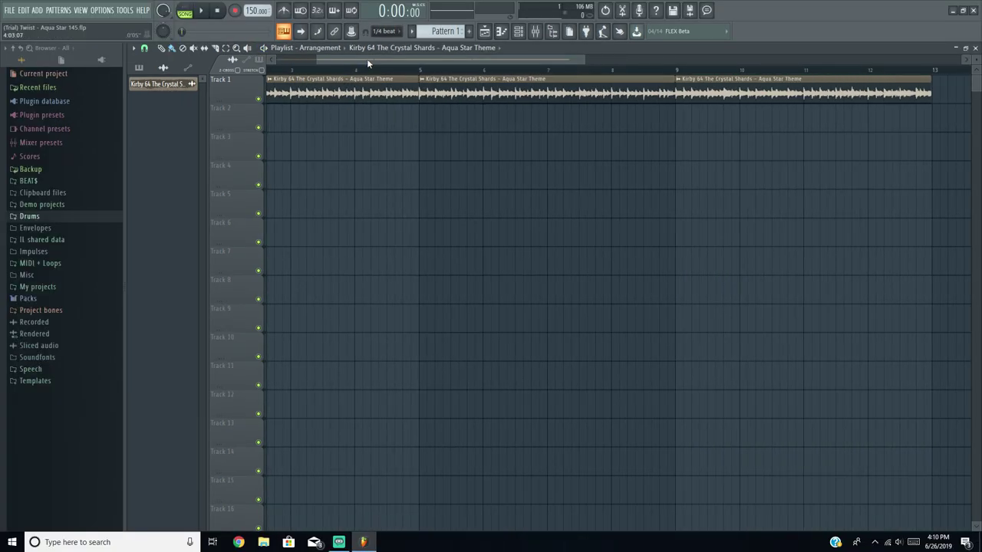
drag(368, 61, 325, 59)
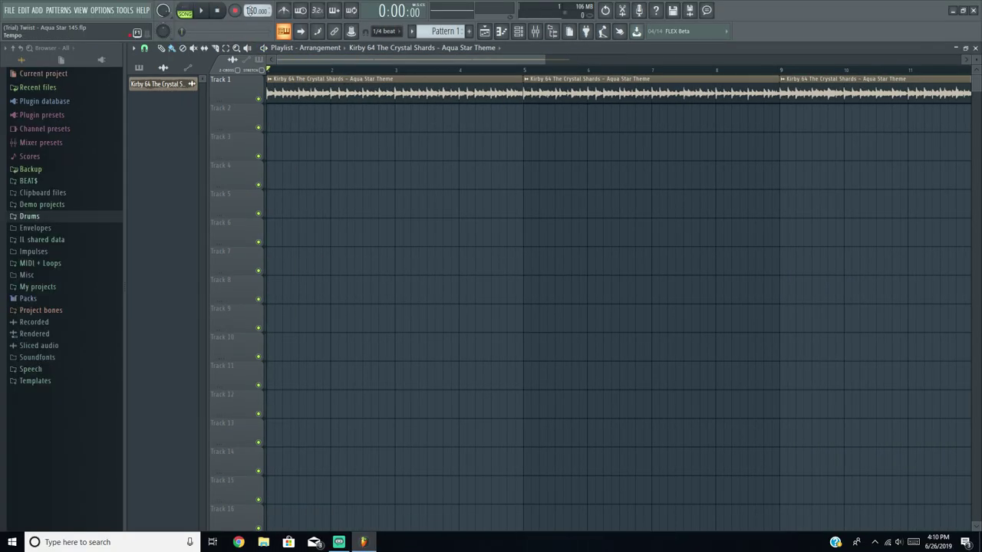
scroll(253, 9, down, 5)
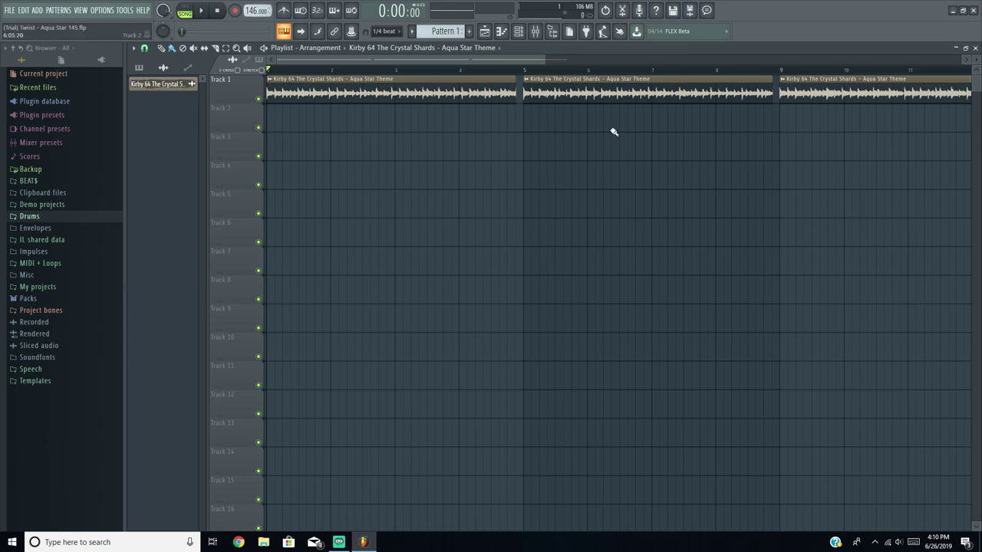
Step: Stretch the first Track 1 clip to end at bar 5, closing the gap, and keep the second clip aligned to bar 5
scroll(550, 128, up, 3)
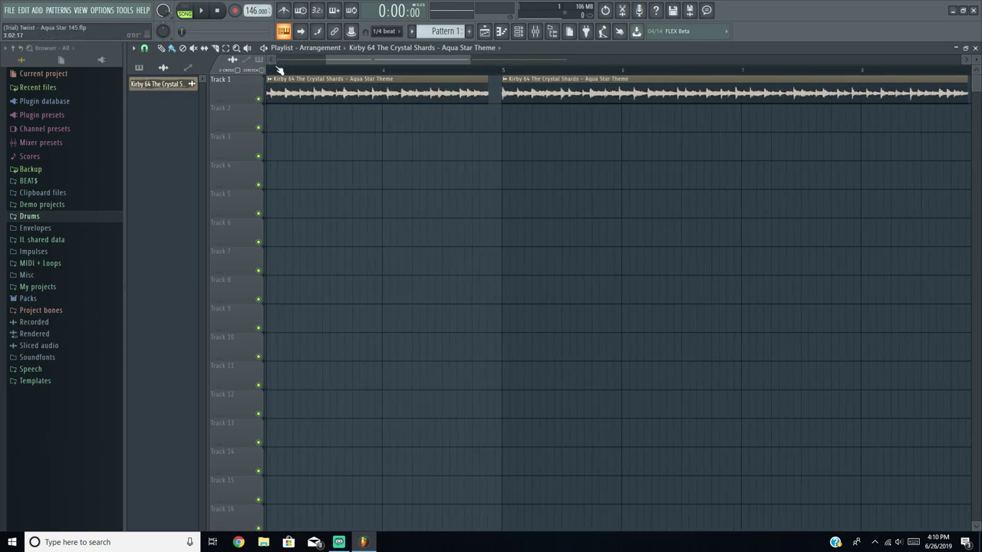
scroll(491, 97, up, 8)
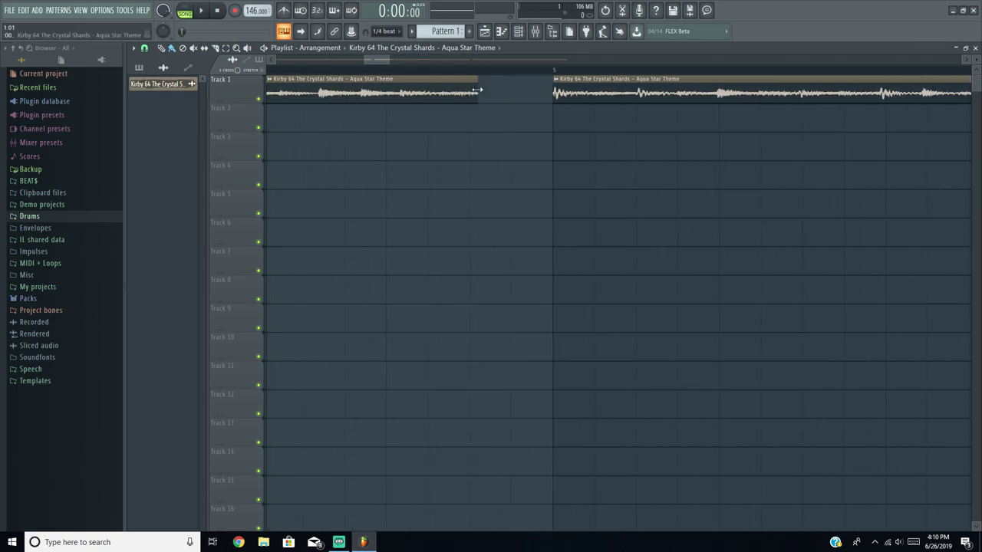
drag(477, 90, 555, 92)
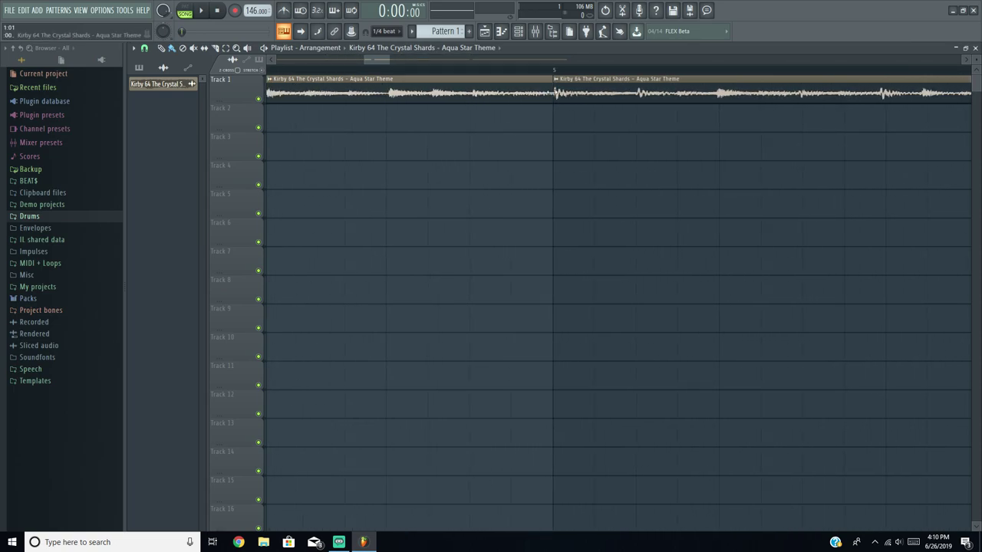
scroll(517, 136, down, 4)
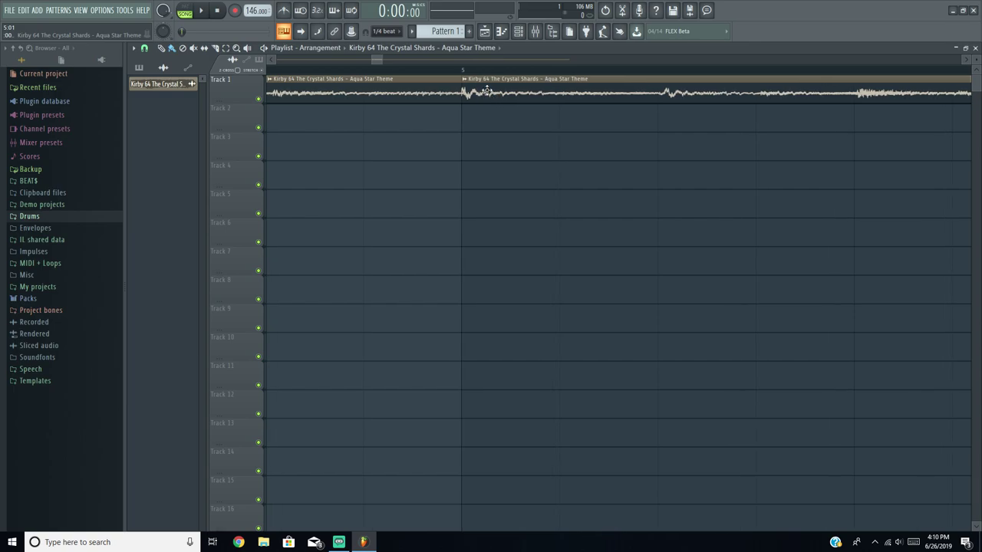
drag(486, 90, 495, 90)
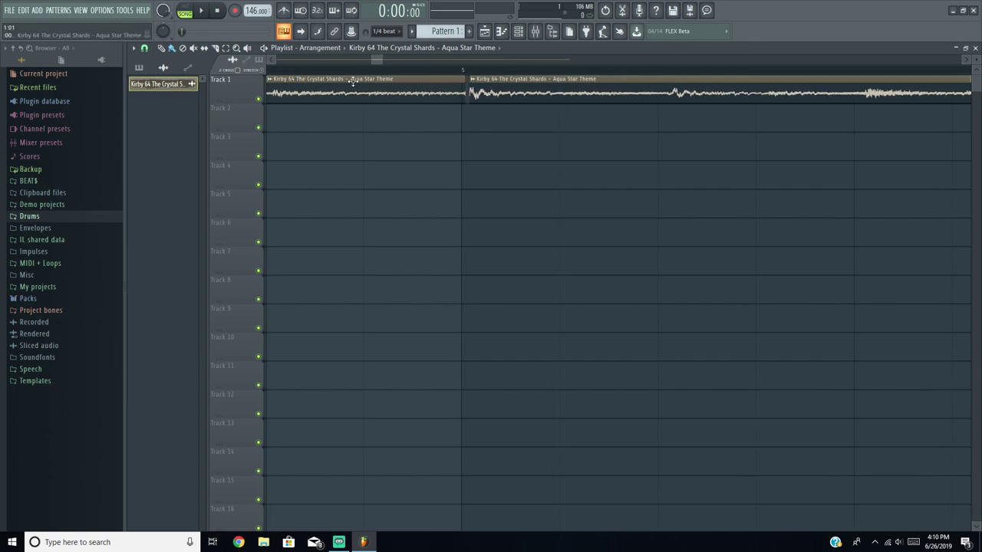
drag(493, 93, 483, 93)
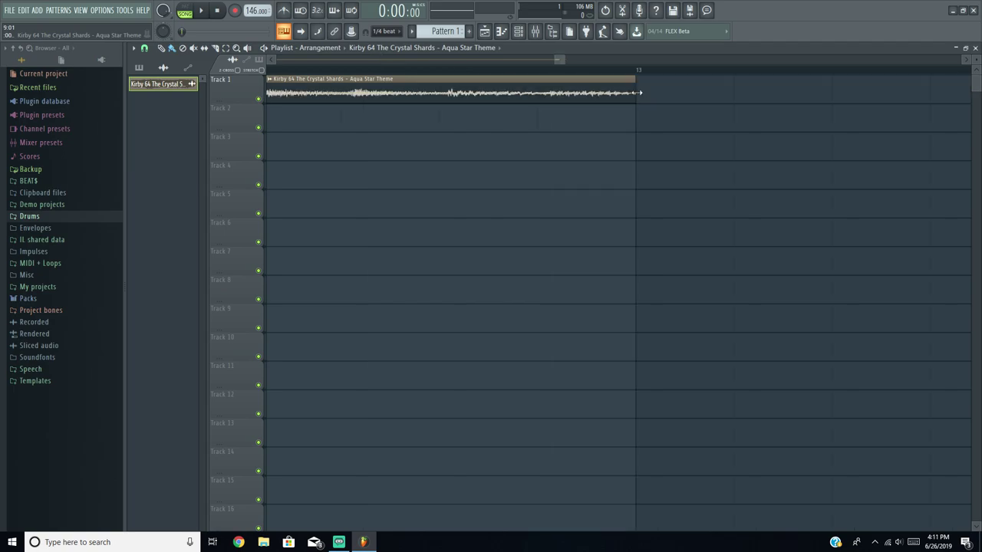
Step: Play the arrangement from the start and examine the clip joins around bars 5 and 9, then stop playback
scroll(544, 151, down, 6)
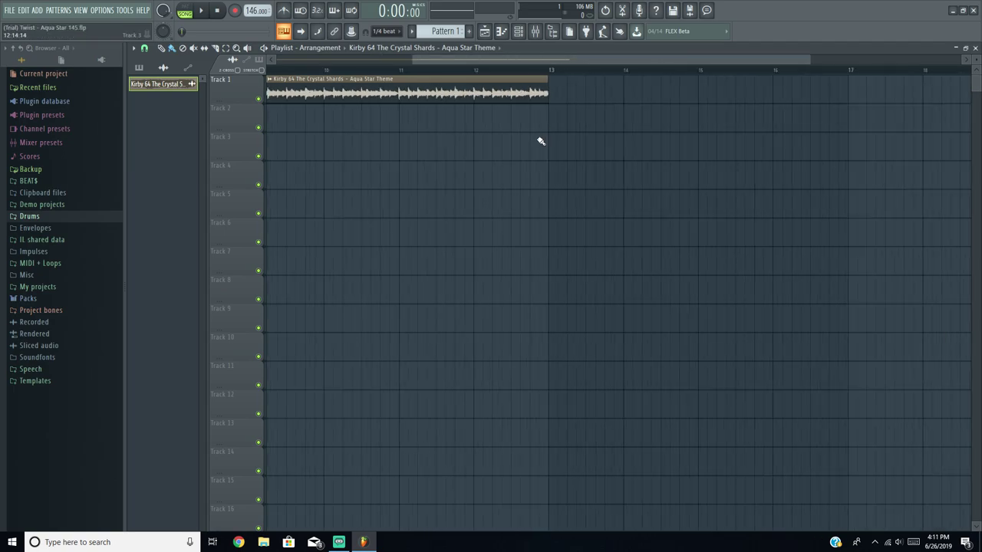
scroll(541, 141, down, 2)
key(space)
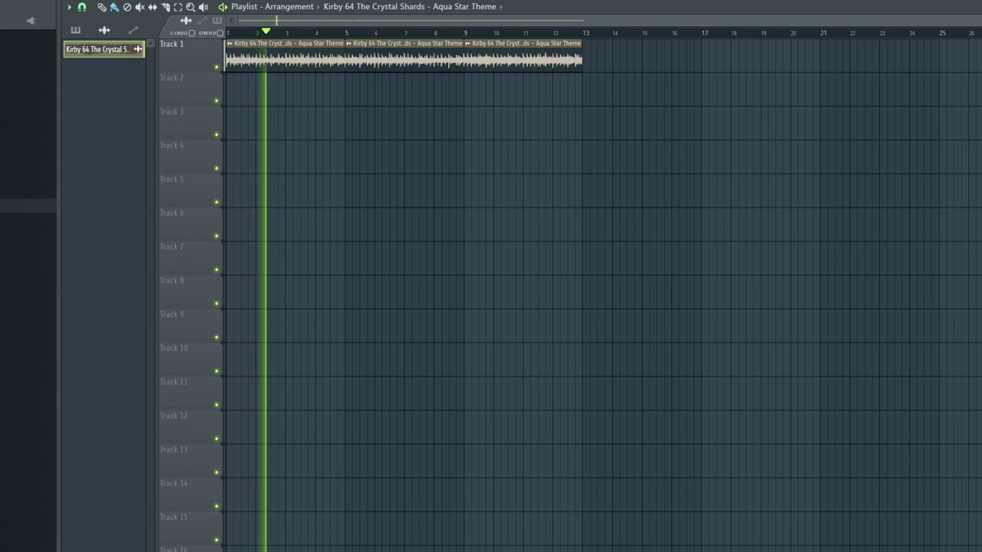
scroll(327, 72, up, 5)
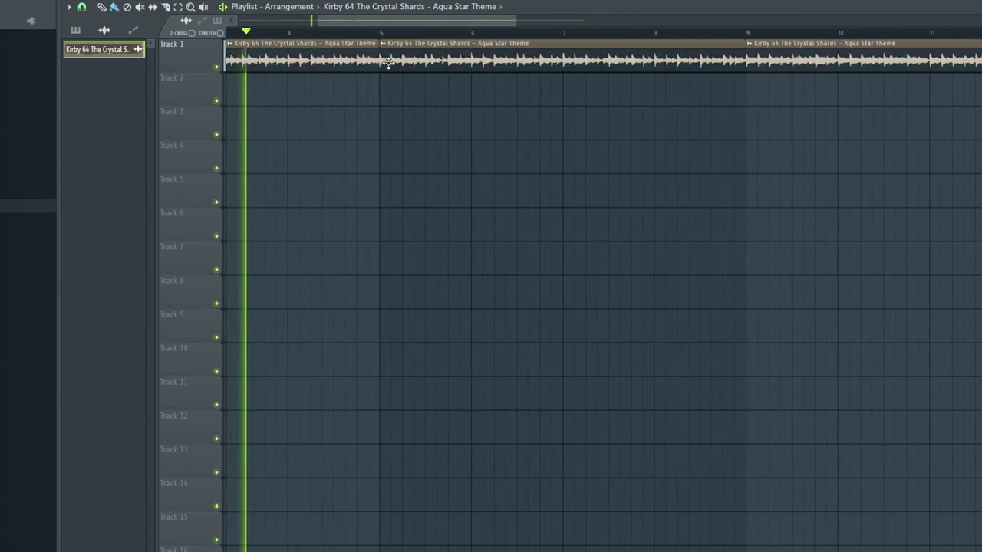
scroll(550, 77, down, 3)
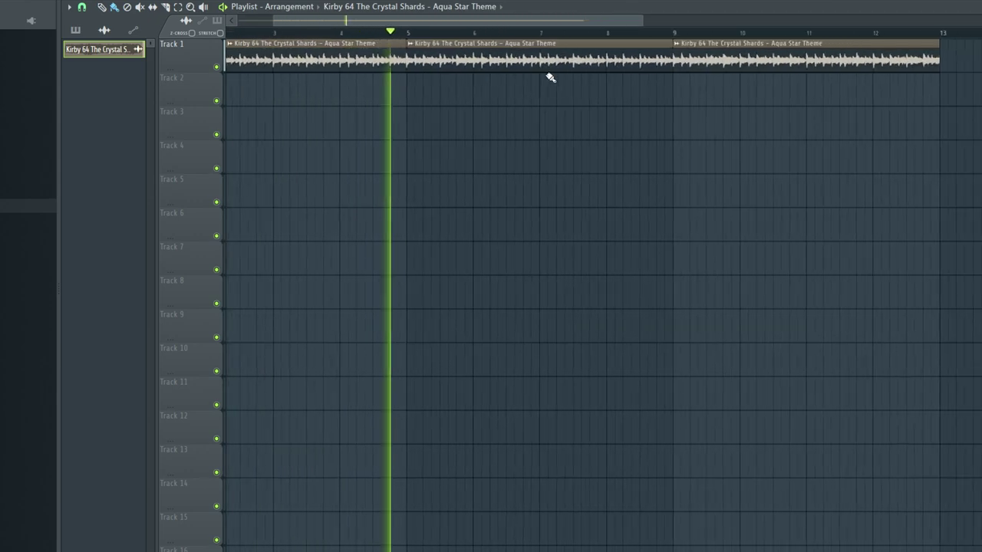
scroll(712, 66, up, 4)
scroll(544, 50, down, 6)
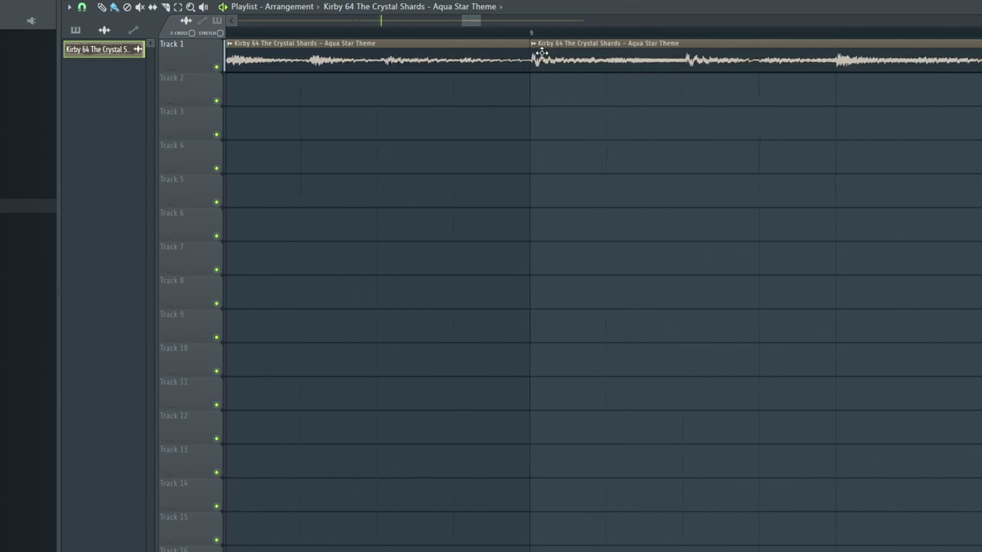
double_click(327, 59)
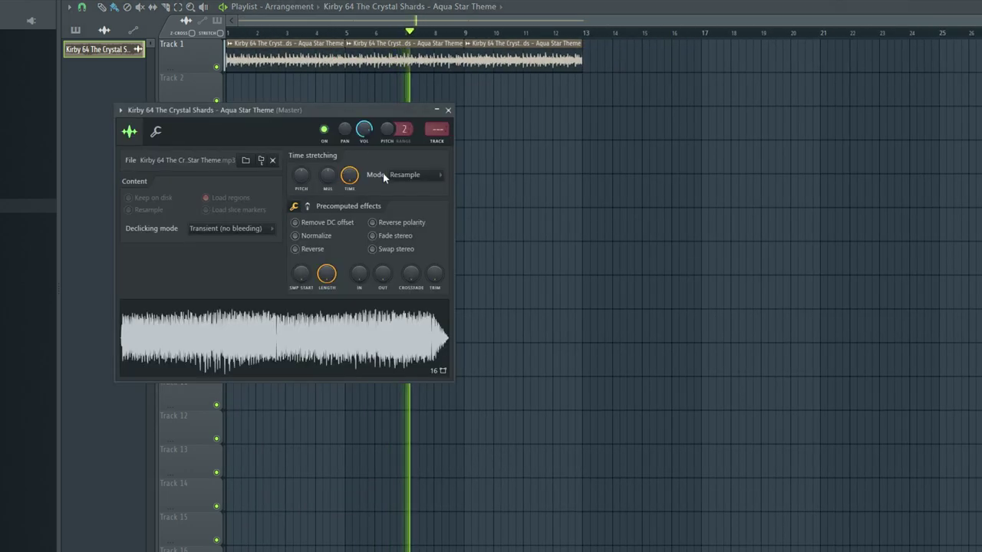
click(446, 107)
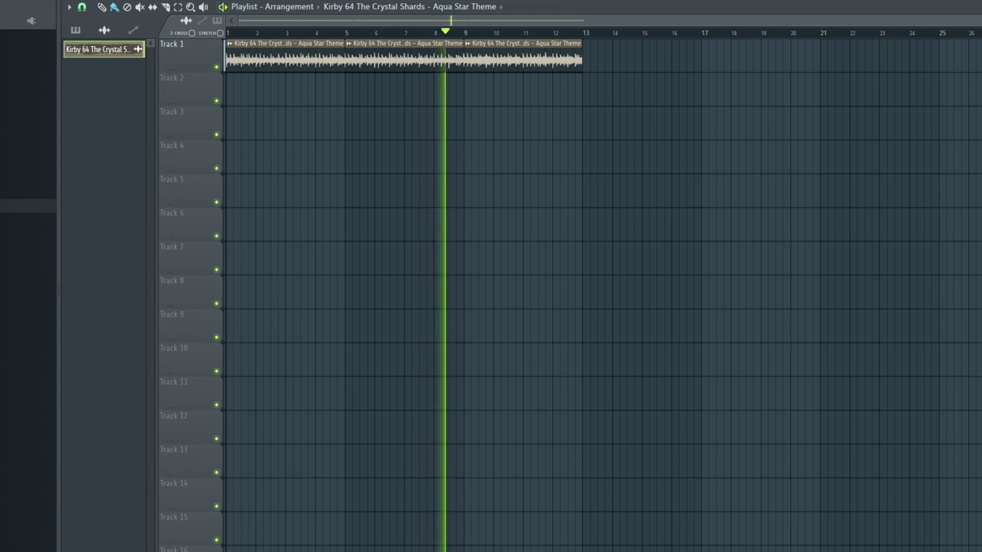
key(space)
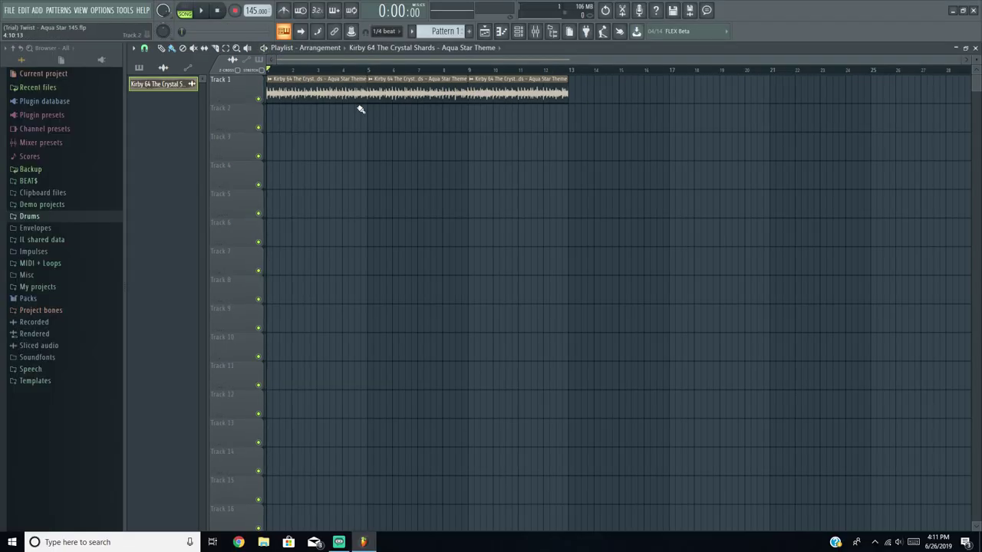
double_click(286, 92)
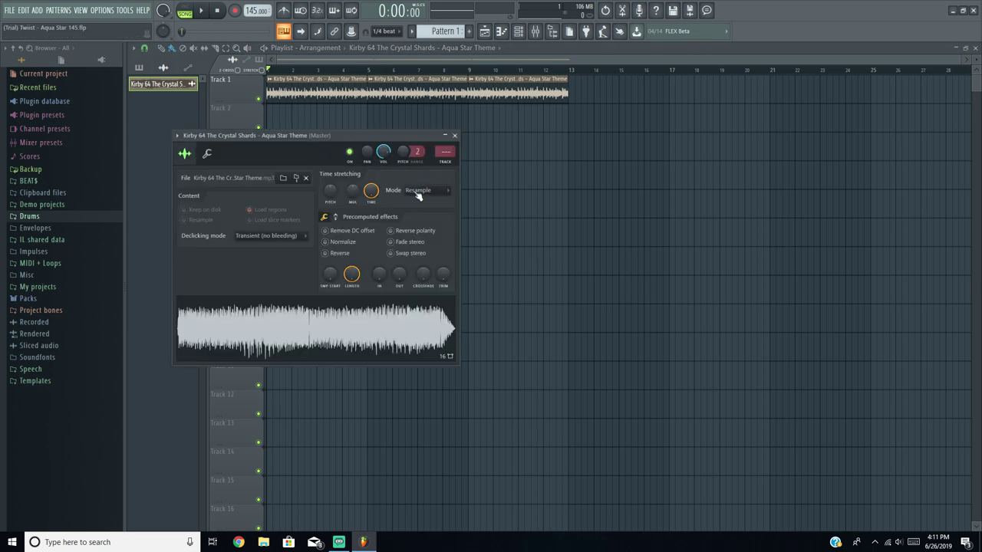
click(455, 135)
double_click(182, 85)
click(454, 136)
Step: Set the time-stretching mode of the Kirby 64 Aqua Star sample to Stretch in its channel settings and close them
click(519, 30)
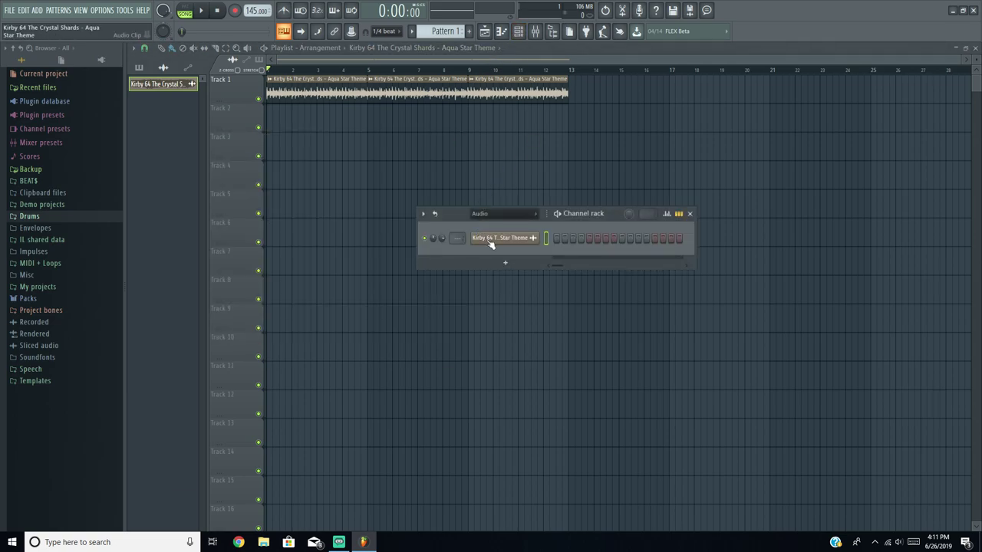
click(491, 239)
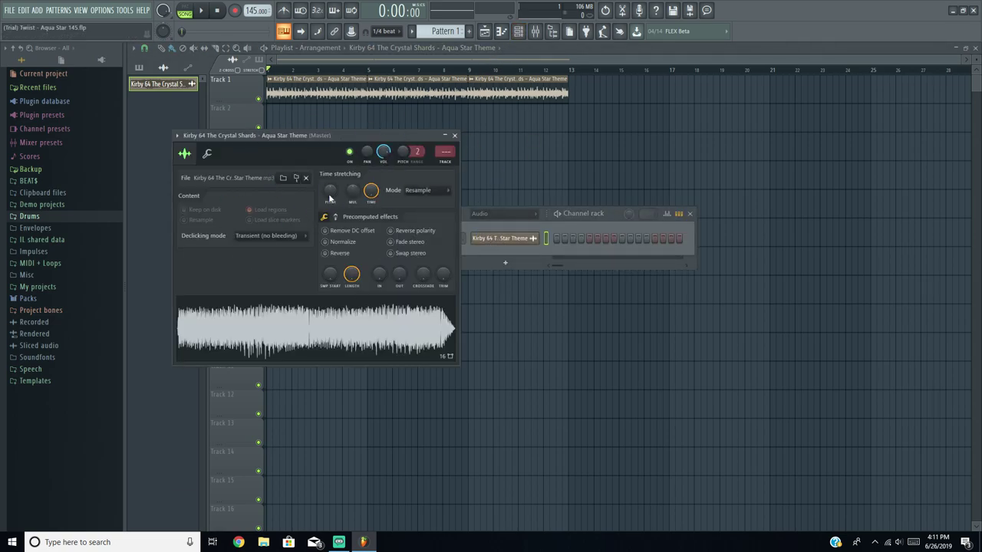
click(444, 192)
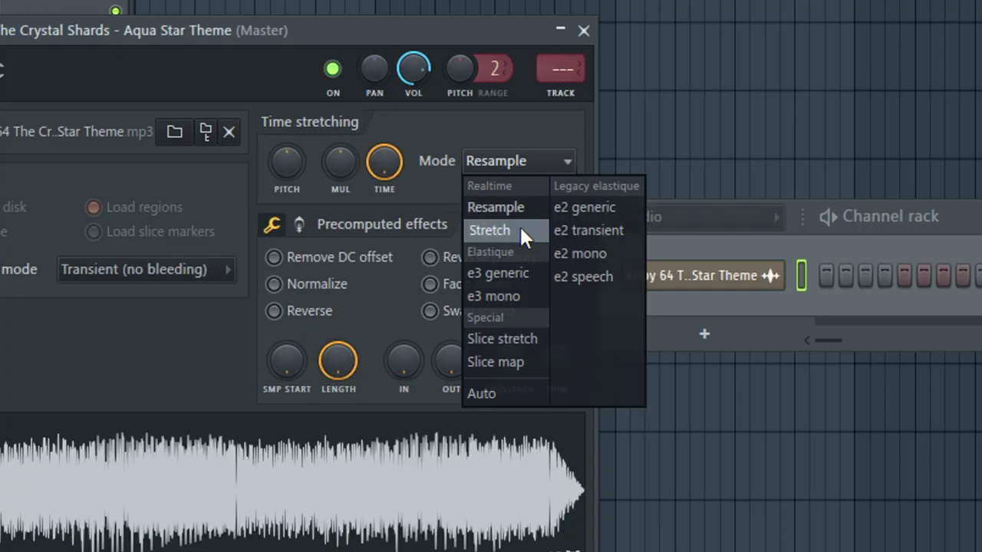
click(519, 228)
click(584, 30)
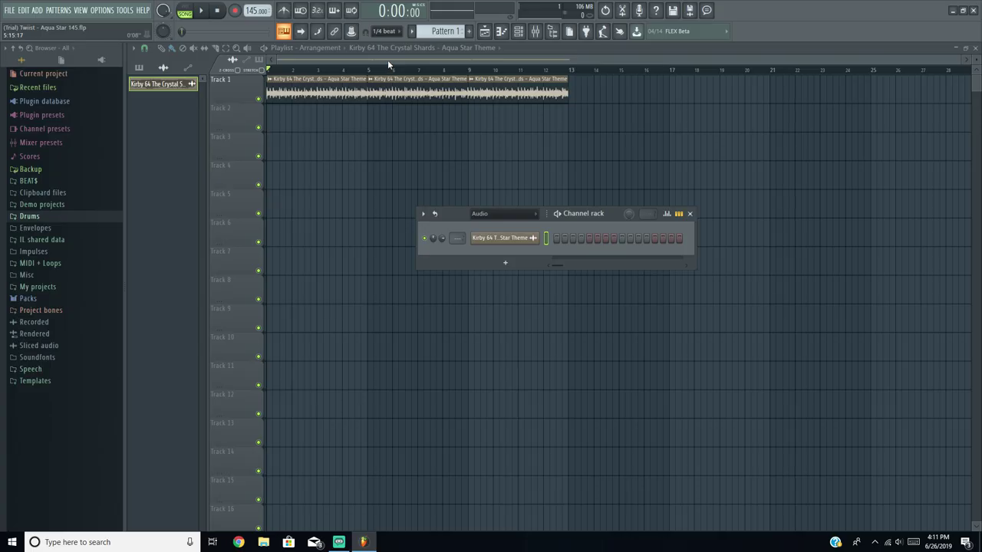
Step: Play the arrangement from bar 1 to about bar 6 to hear how the stretched sample sounds
click(387, 60)
scroll(297, 86, up, 3)
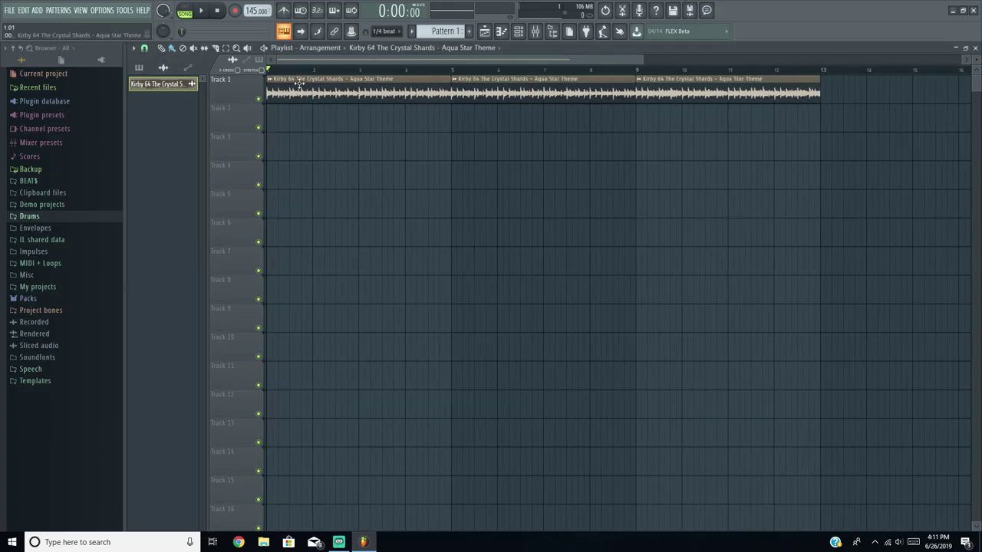
key(space)
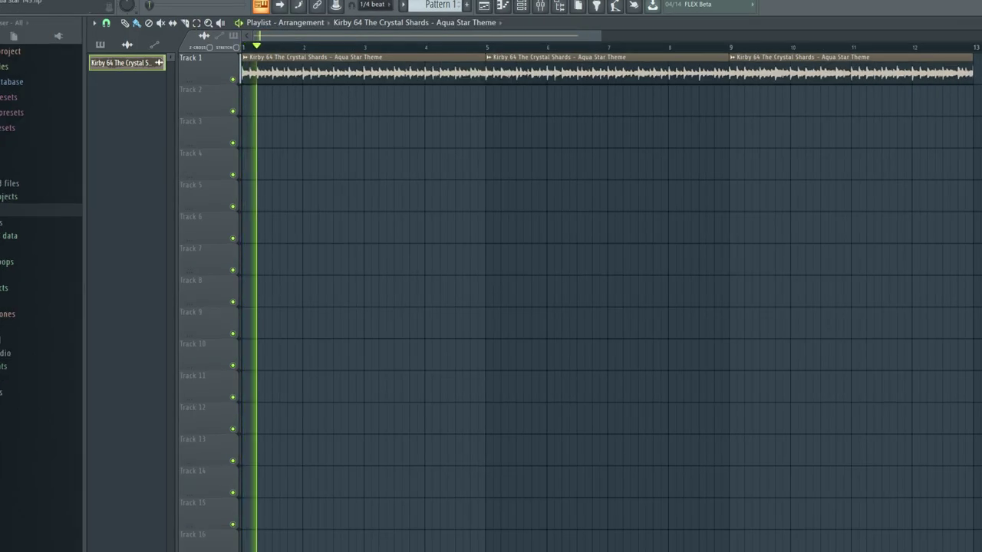
scroll(496, 103, up, 6)
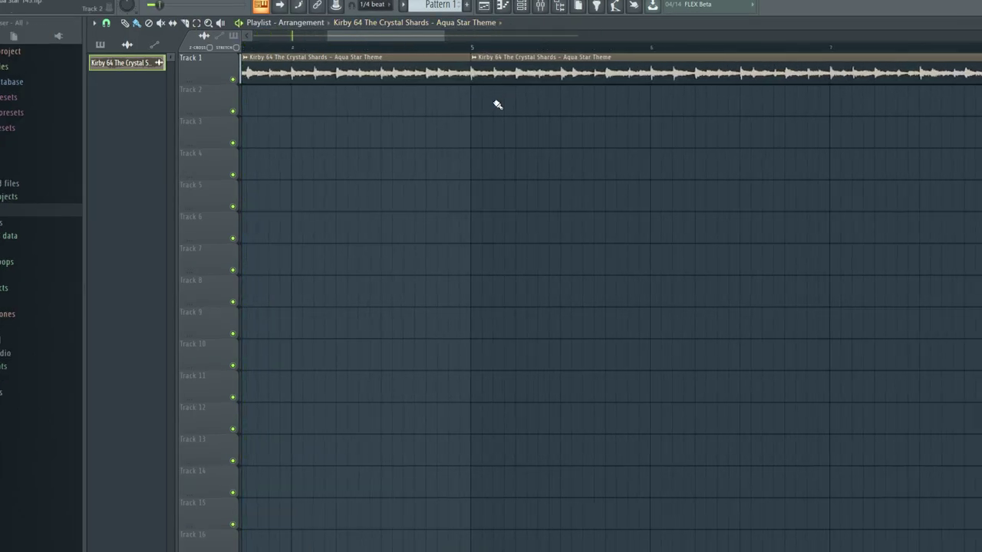
scroll(471, 95, down, 6)
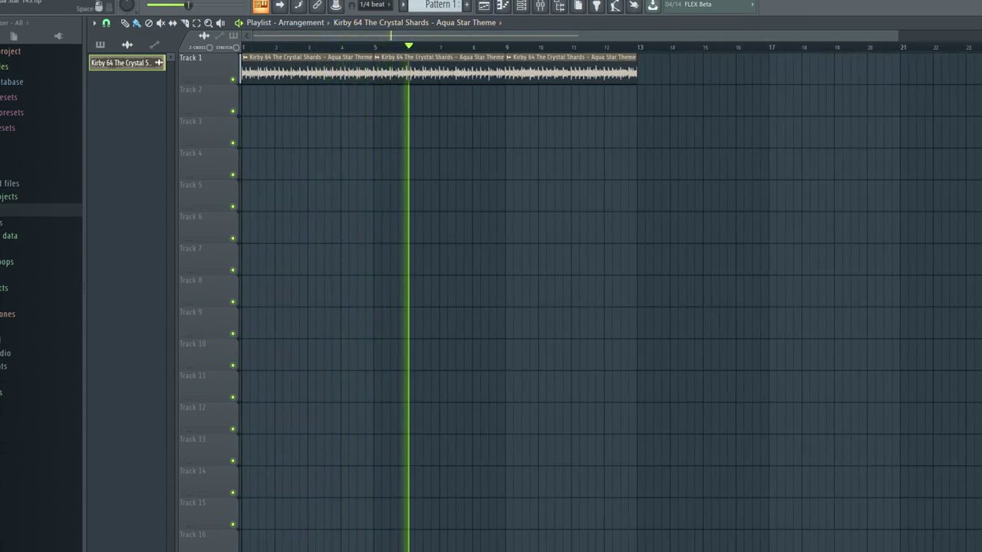
key(space)
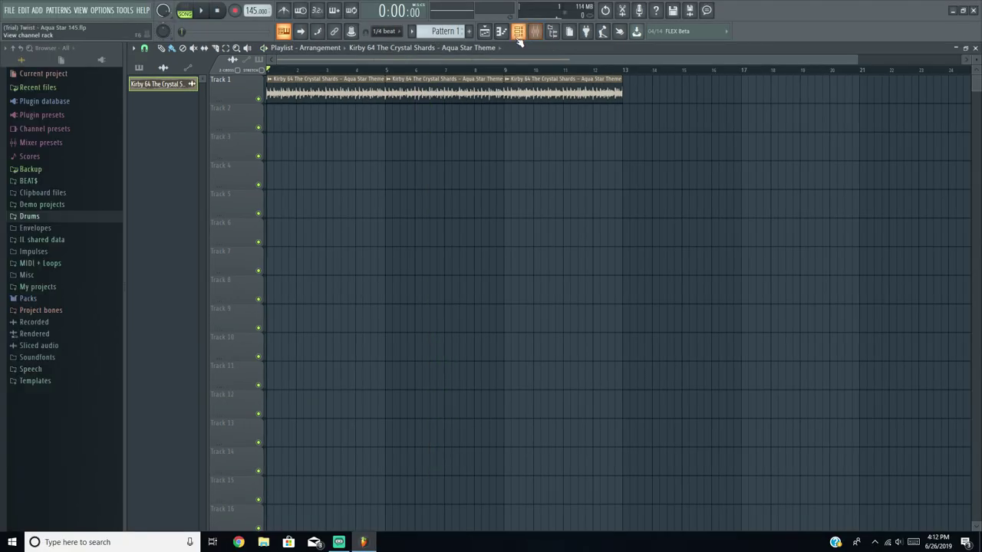
Step: Reopen the Kirby 64 sample's settings from the channel rack to review its time-stretching mode, then close them
click(518, 31)
click(514, 215)
click(518, 221)
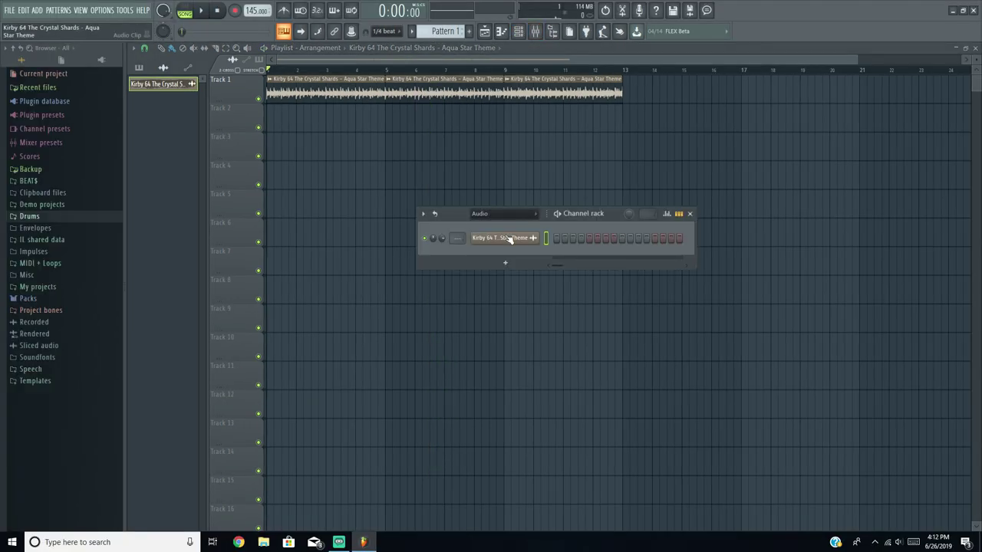
click(507, 238)
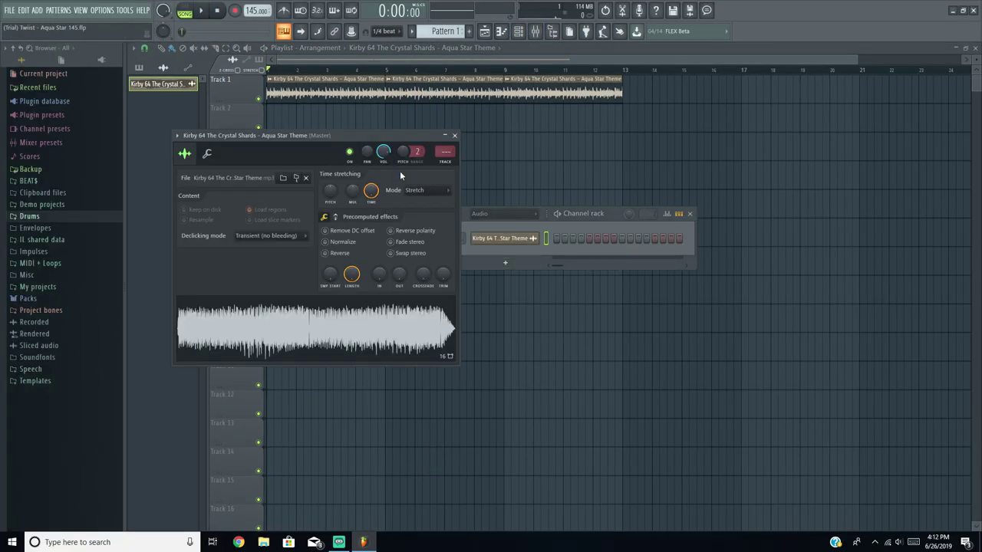
click(455, 136)
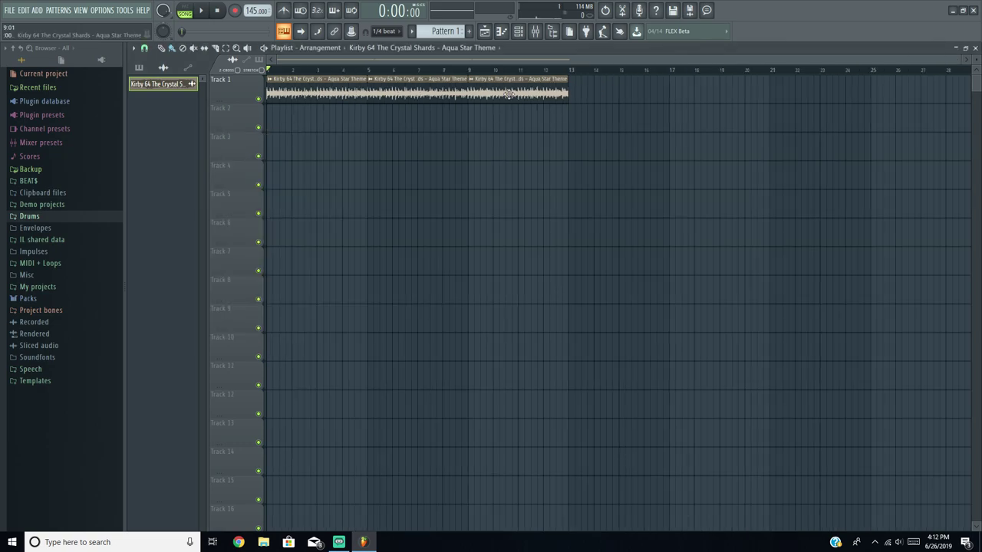
Step: Move the third Track 1 clip away from the others to bar 31
drag(509, 93, 765, 93)
drag(642, 83, 828, 81)
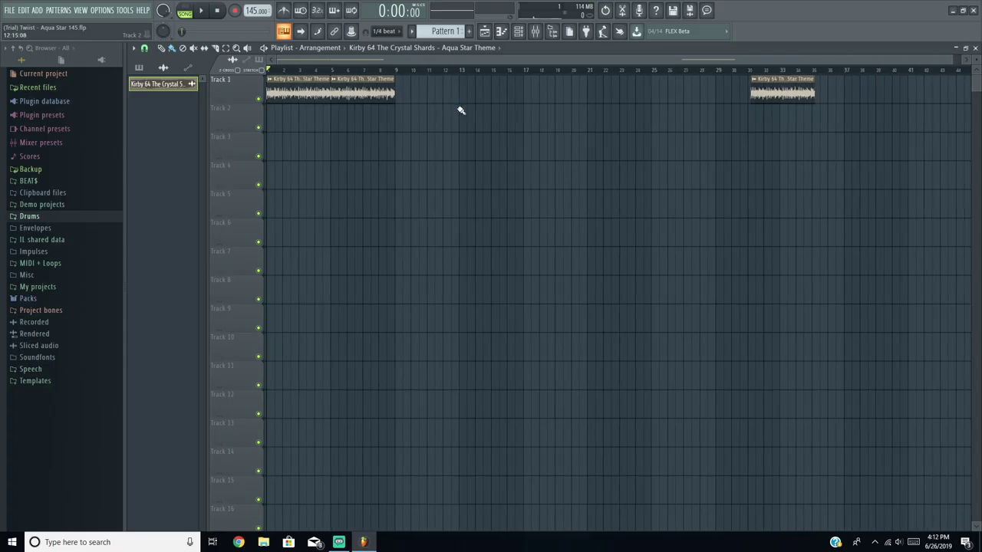
Step: Duplicate the first two Track 1 clips twice in a row, then remove the copies
drag(266, 77, 454, 131)
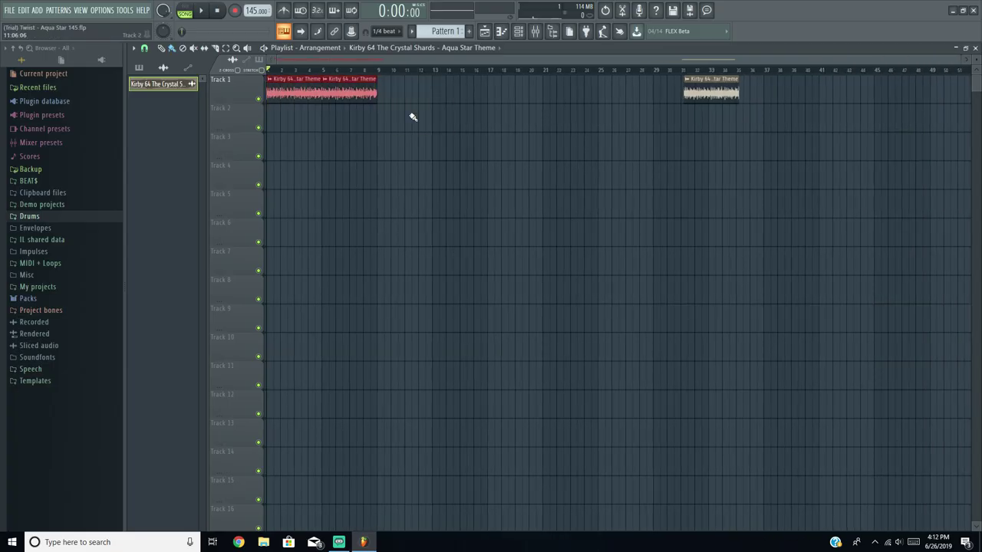
key(ctrl+b)
key(ctrl+b)
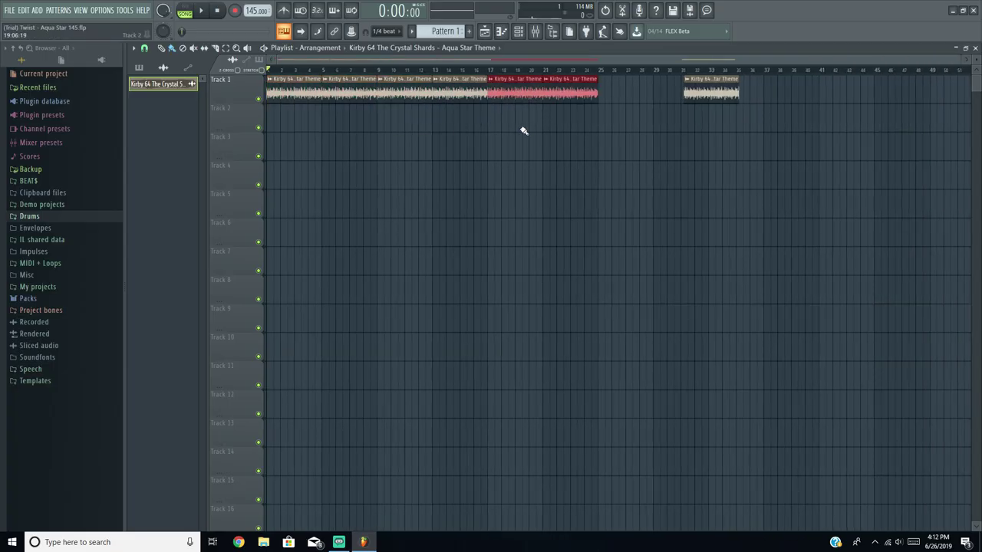
key(ctrl+z)
right_click(465, 102)
right_click(418, 100)
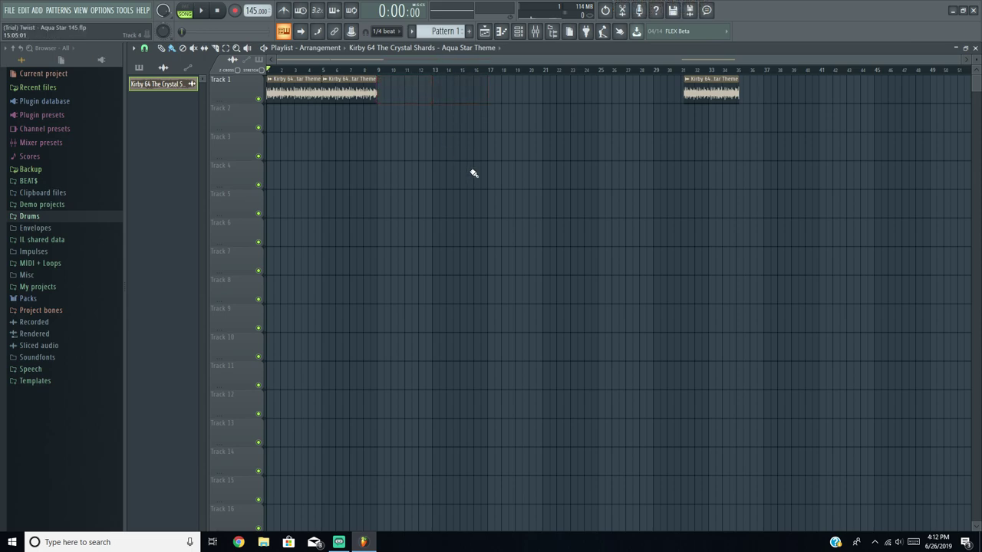
Step: Duplicate the first two Track 1 clips so the copies start at bar 9, and set the song position there
drag(497, 189, 267, 77)
ctrl+click(504, 183)
drag(497, 170, 414, 150)
mouse_move(478, 173)
mouse_down()
mouse_move(465, 171)
mouse_move(468, 179)
mouse_up()
drag(526, 218, 265, 76)
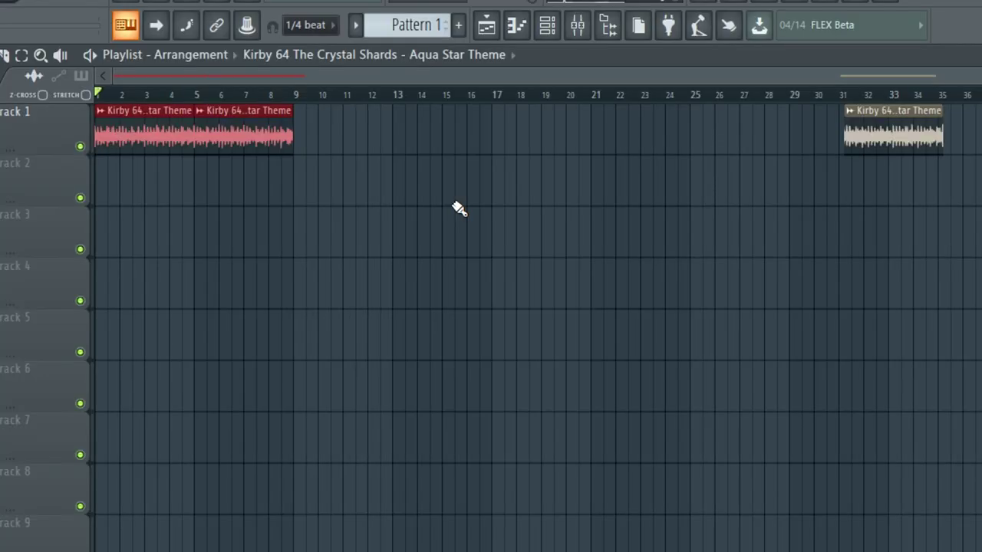
key(ctrl+b)
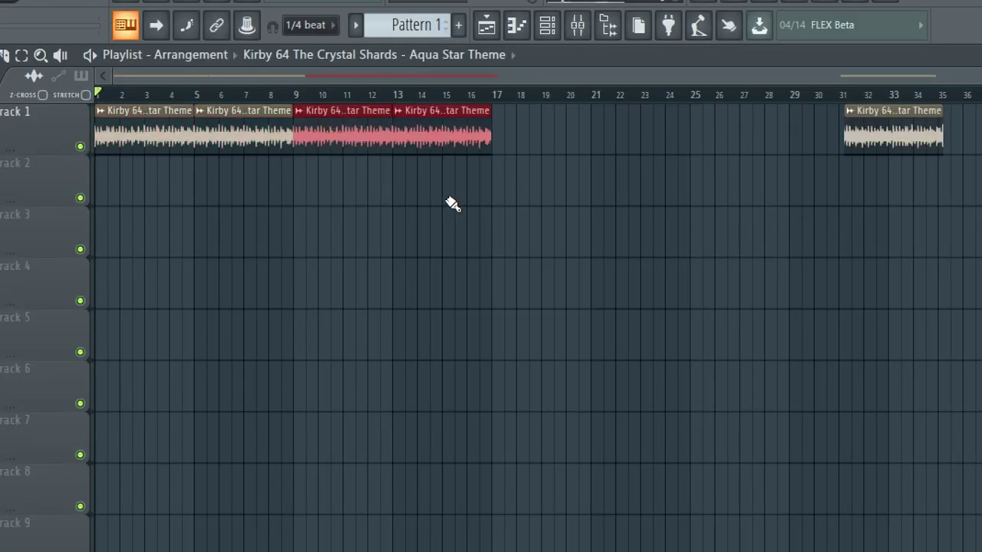
click(299, 99)
scroll(299, 191, up, 4)
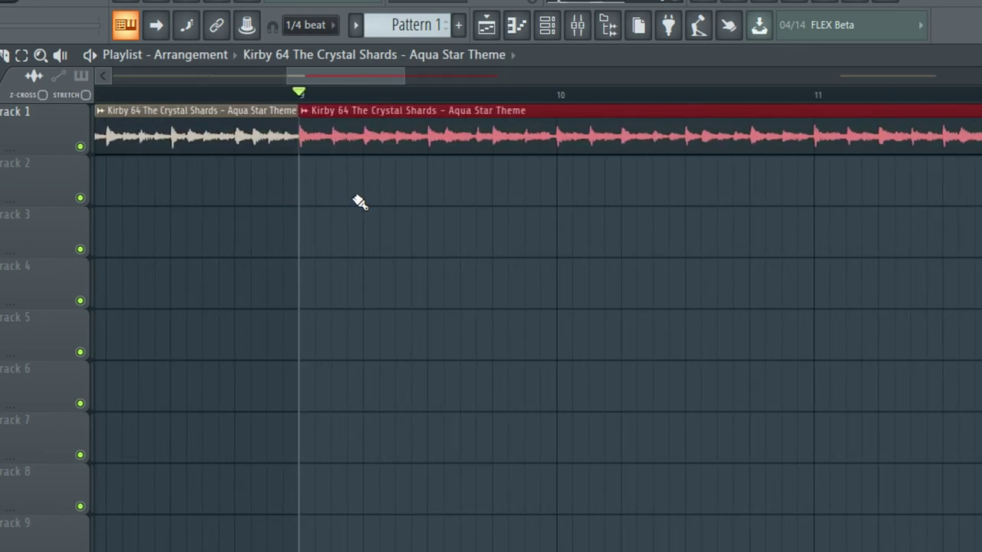
scroll(468, 221, down, 4)
Step: Duplicate the two Track 1 clips at bars 9 to 17 so the copies fill bars 17 to 25, then clear the selection
key(ctrl+d)
scroll(412, 114, up, 1)
drag(581, 160, 427, 76)
scroll(462, 109, down, 1)
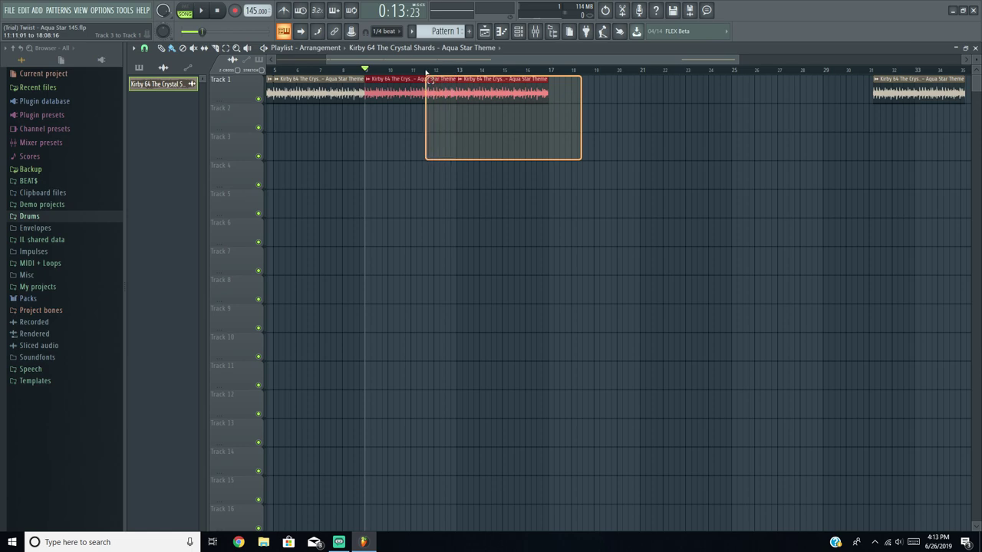
scroll(462, 109, down, 1)
key(ctrl+b)
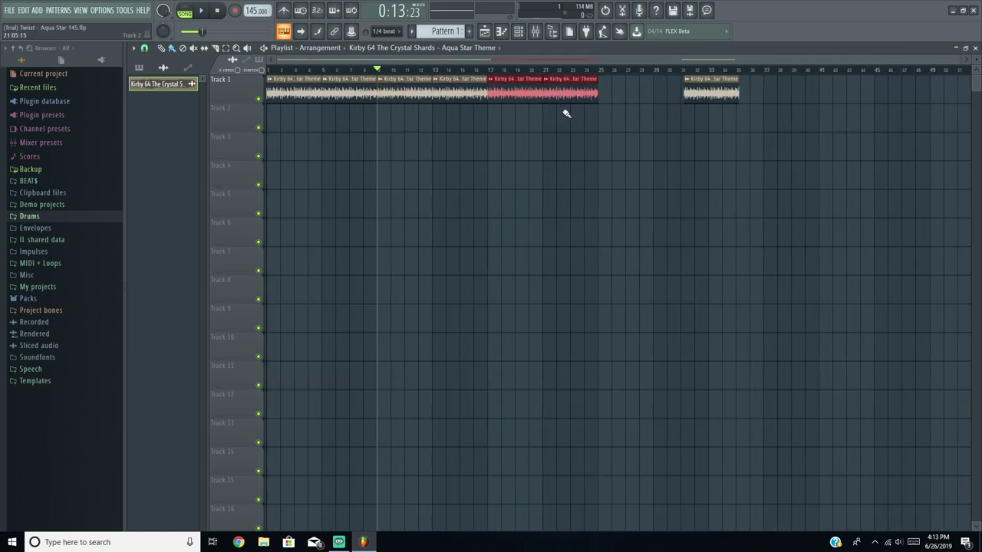
ctrl+click(607, 152)
drag(586, 155, 613, 150)
Step: Select the playlist time range from bar 17 to bar 25
scroll(567, 128, up, 1)
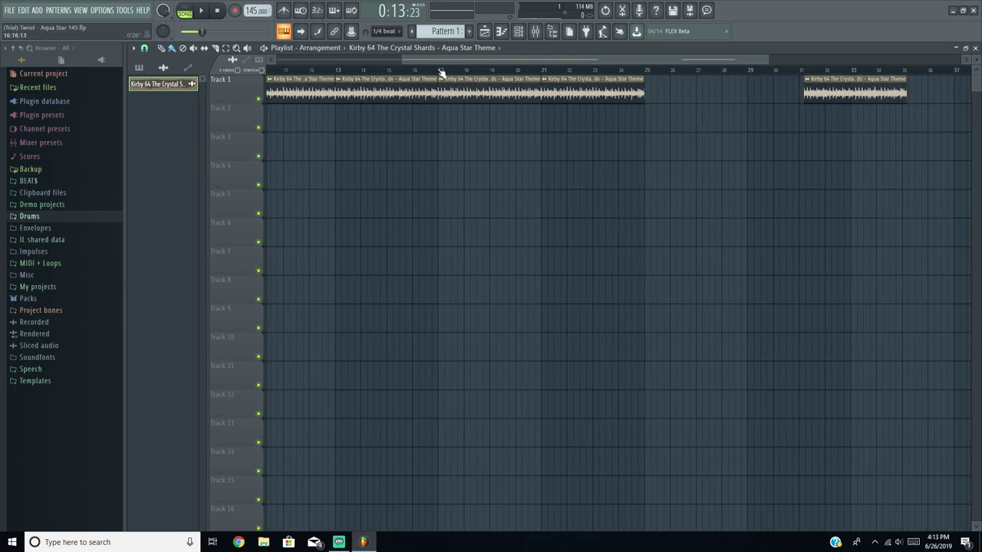
scroll(443, 74, up, 3)
scroll(444, 73, up, 2)
drag(441, 71, 913, 71)
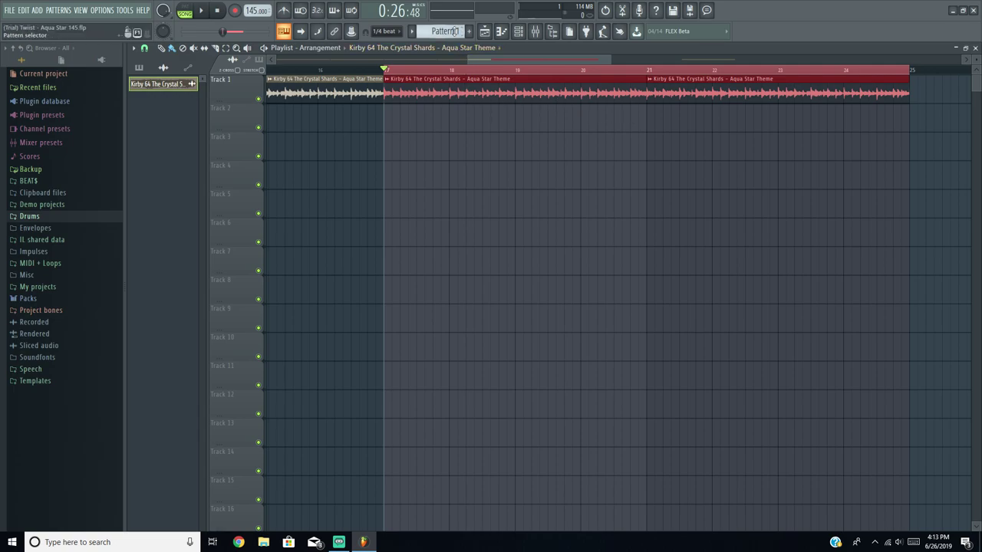
Step: Place a Pattern 1 clip on Track 2 at bar 17 and extend it to bar 25
click(455, 31)
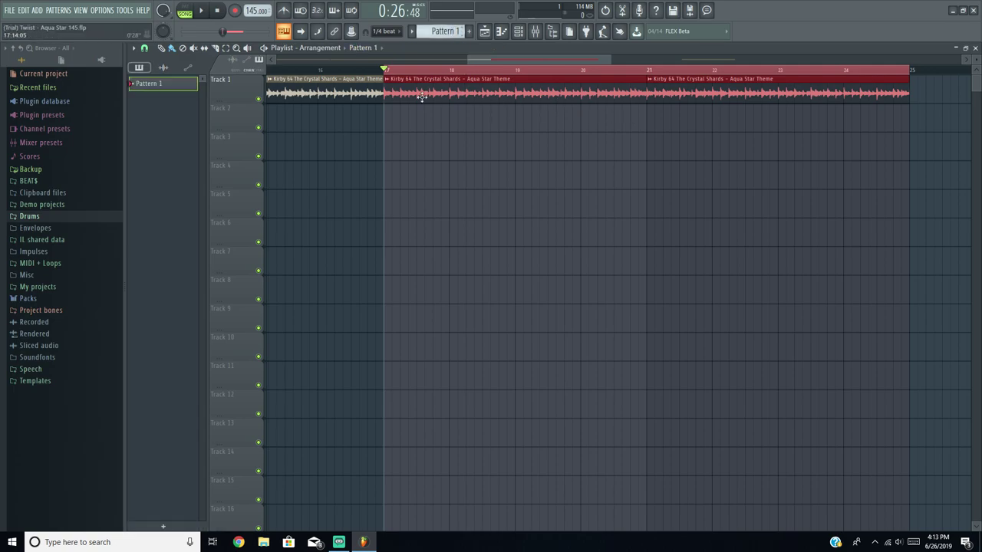
click(389, 124)
scroll(385, 128, up, 3)
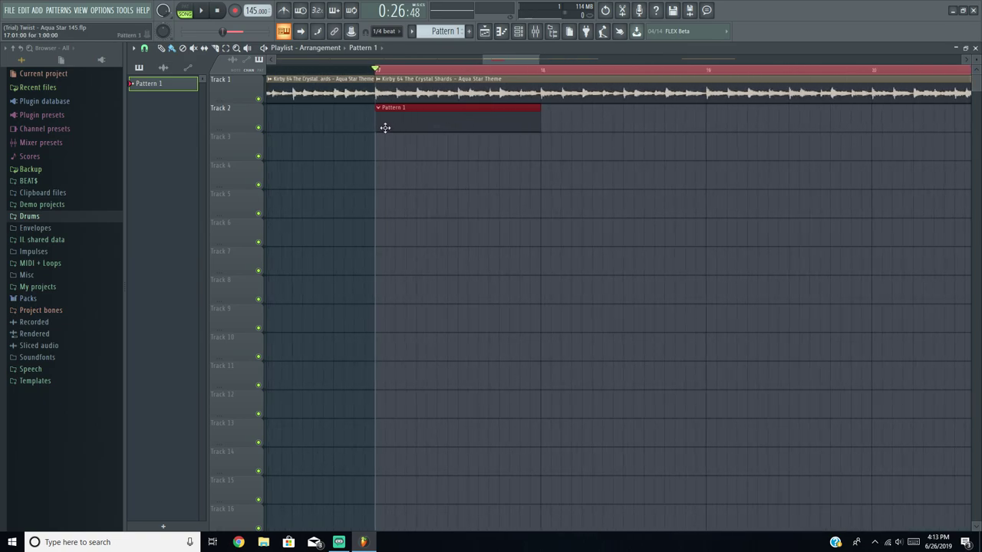
scroll(388, 115, down, 5)
drag(408, 112, 565, 115)
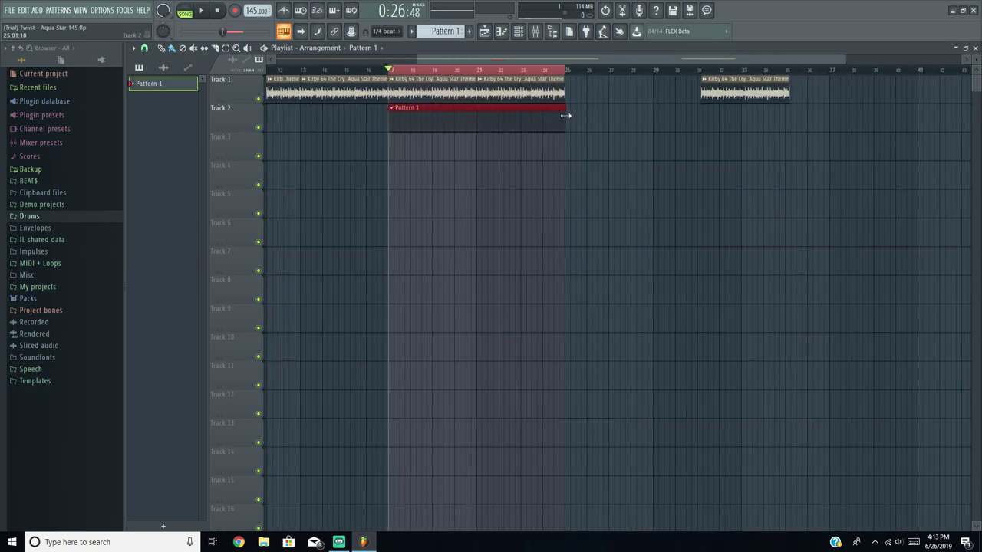
scroll(565, 115, down, 3)
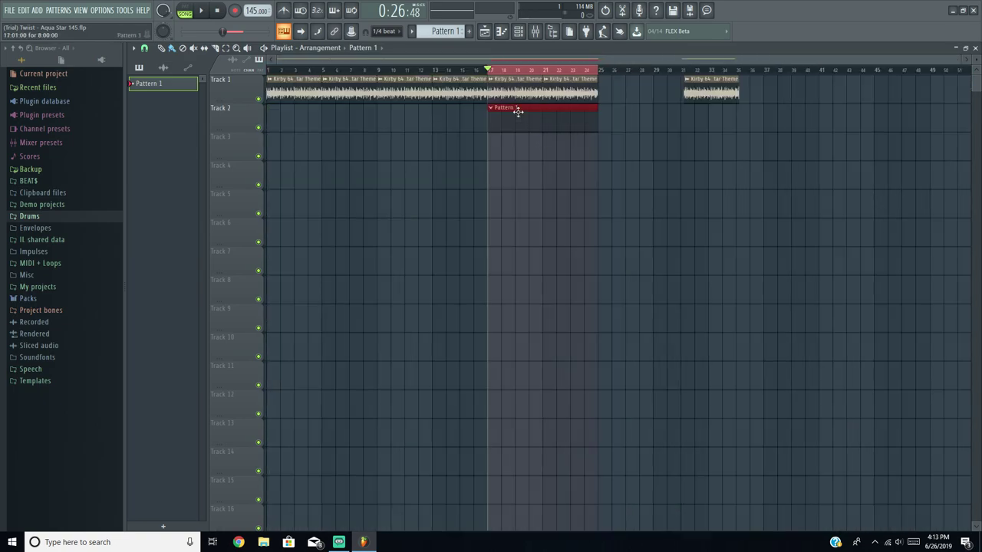
Step: Open the channel rack and switch its display filter from Audio to Unsorted channels
click(517, 31)
click(504, 220)
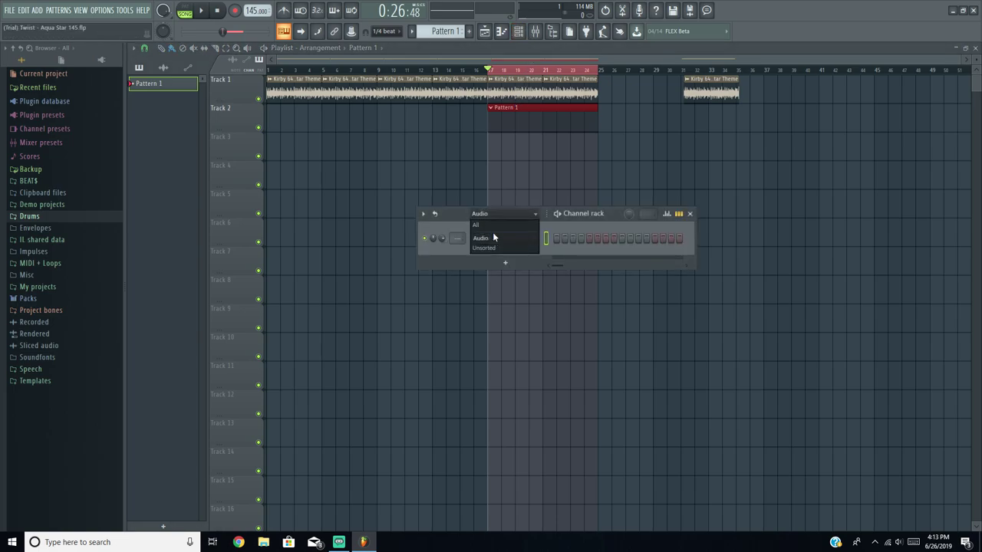
click(484, 247)
click(504, 217)
click(488, 238)
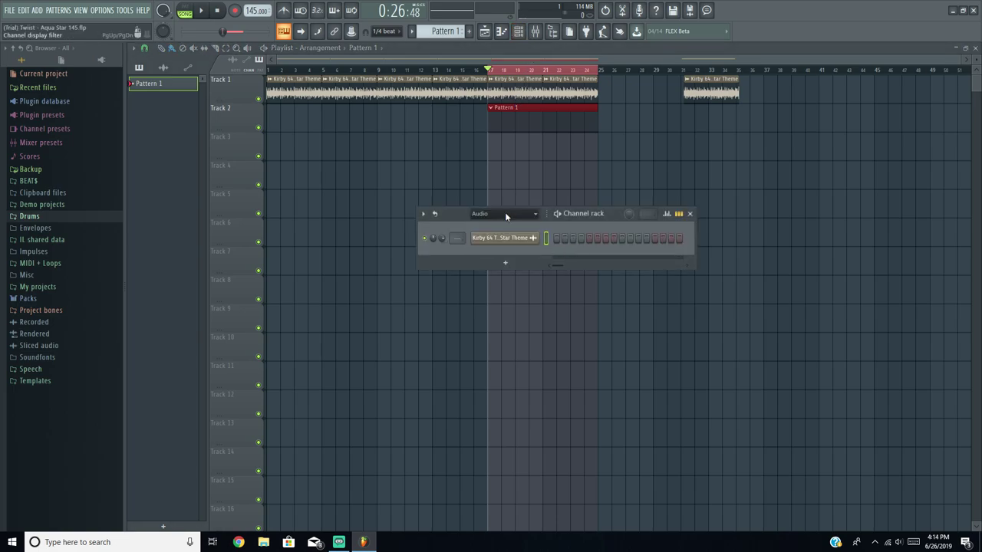
click(505, 213)
click(490, 249)
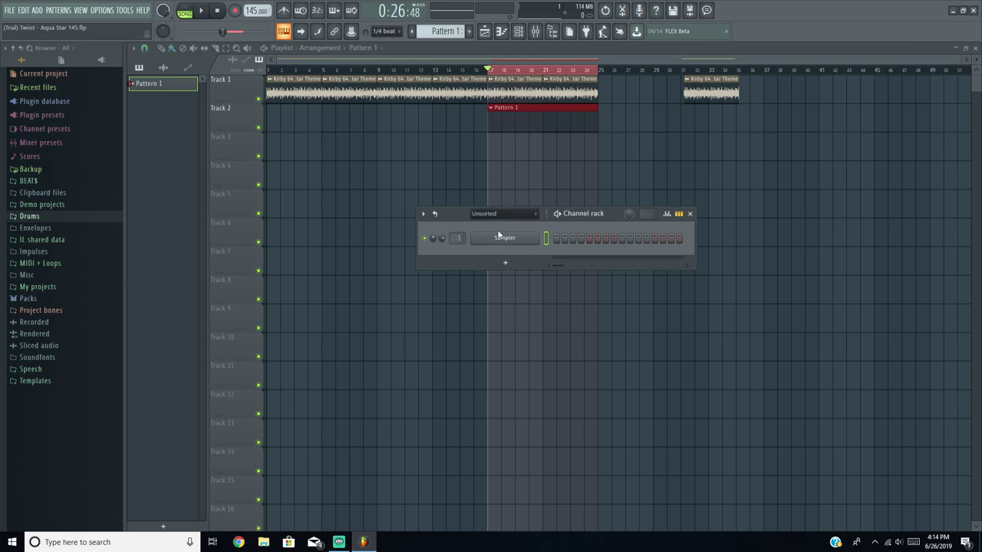
Step: Load the 808 (17), Kick (2), Hi Hat (2), Clap (1), Snare (2), Open Hat (2) and Perc (4) drum samples into the channel rack
click(53, 217)
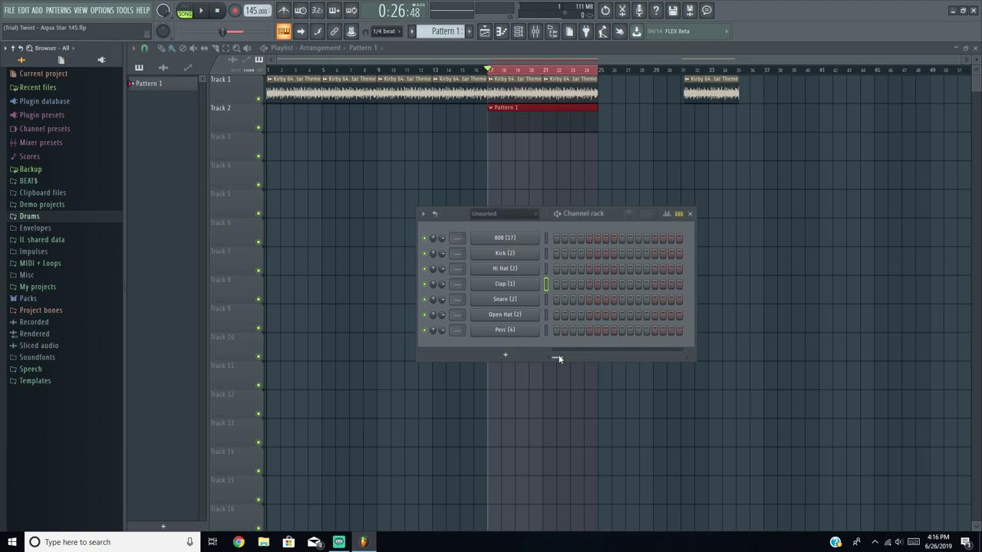
drag(558, 356, 554, 356)
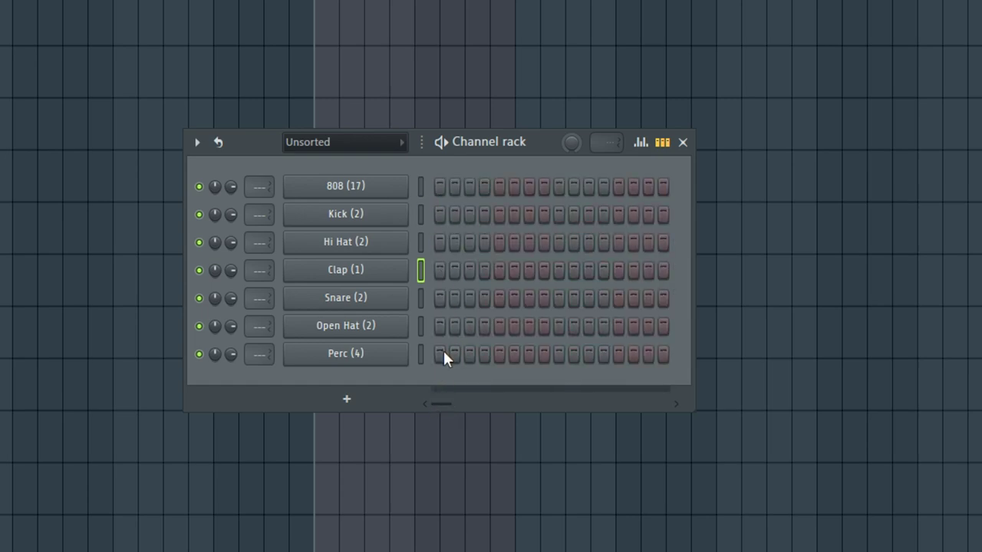
Step: Preview the Perc (4) sample, add it on the first step of Pattern 1, and play the section briefly
click(333, 358)
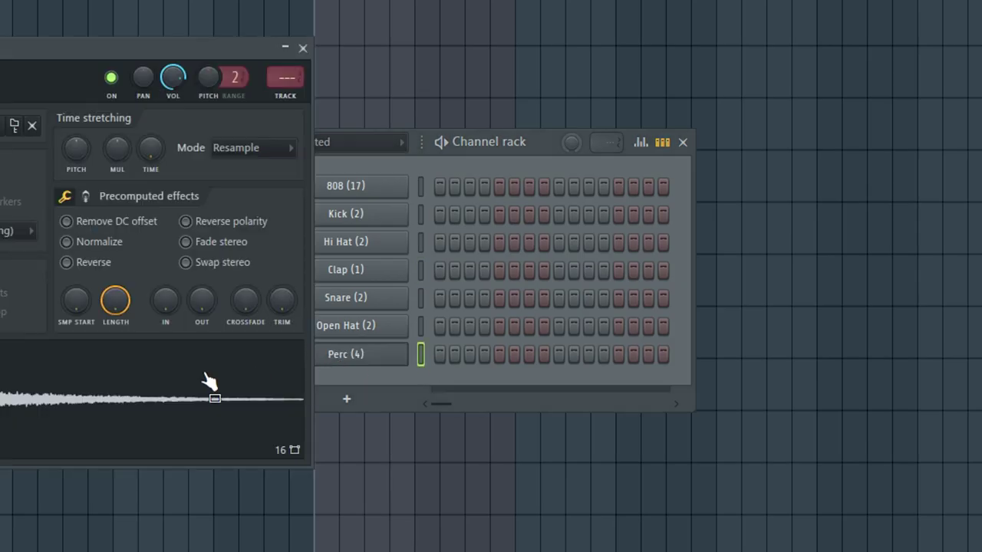
click(505, 330)
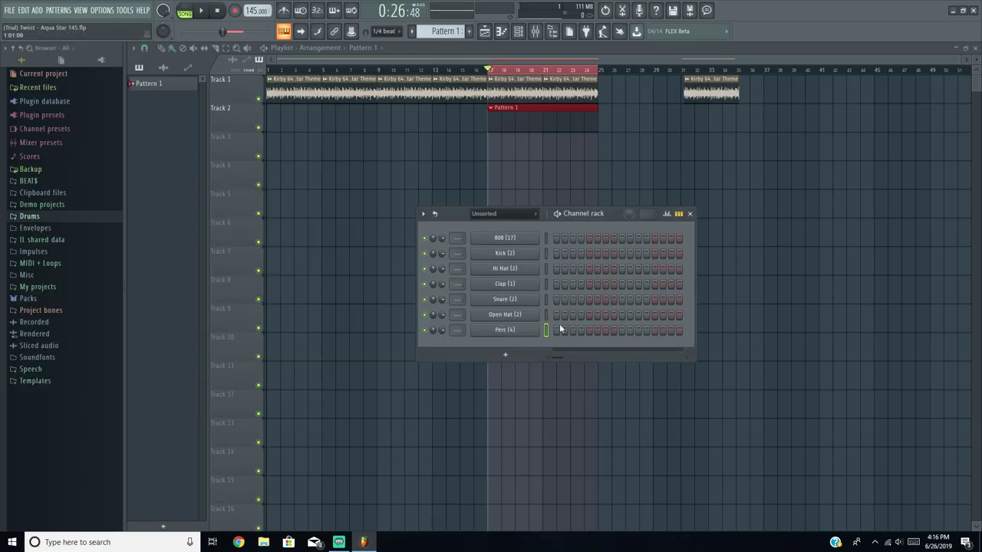
click(556, 330)
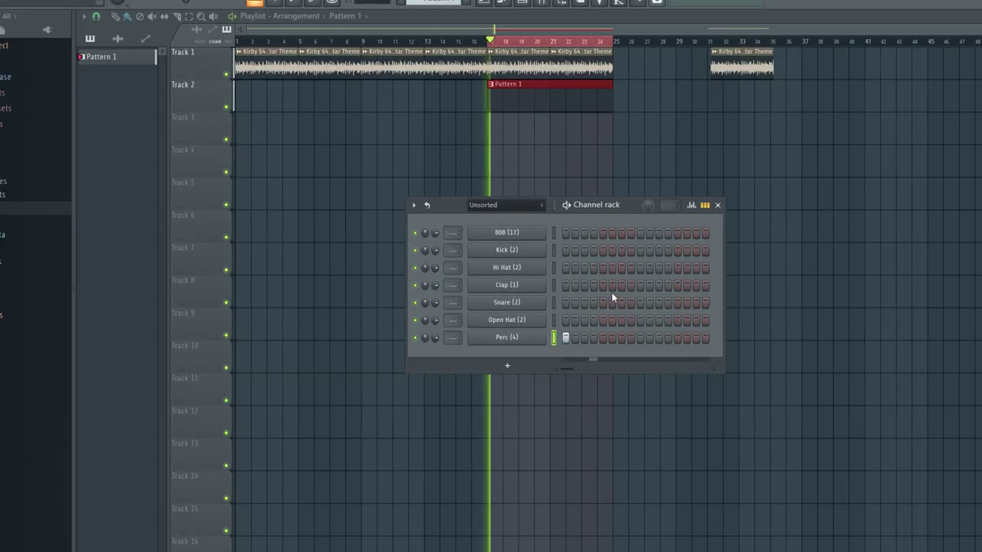
key(space)
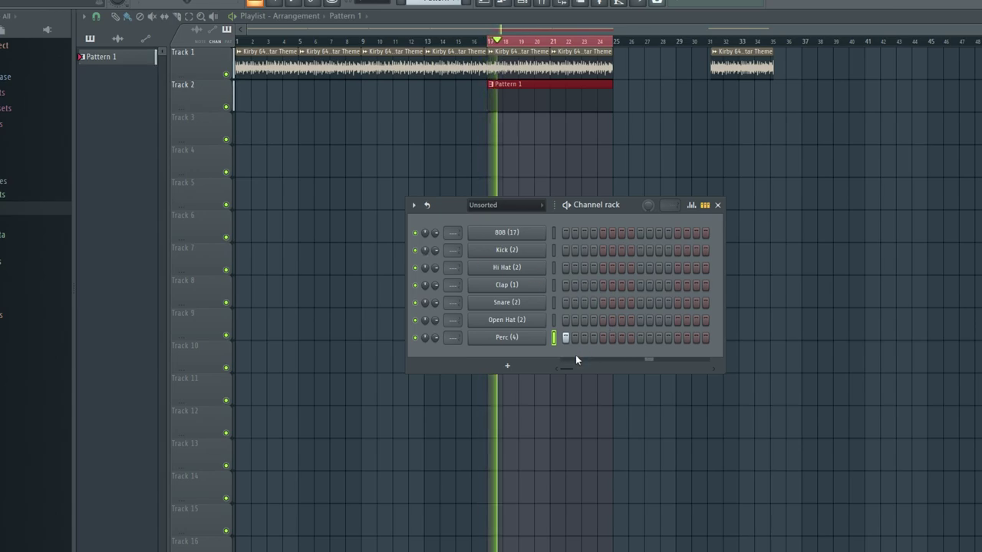
key(space)
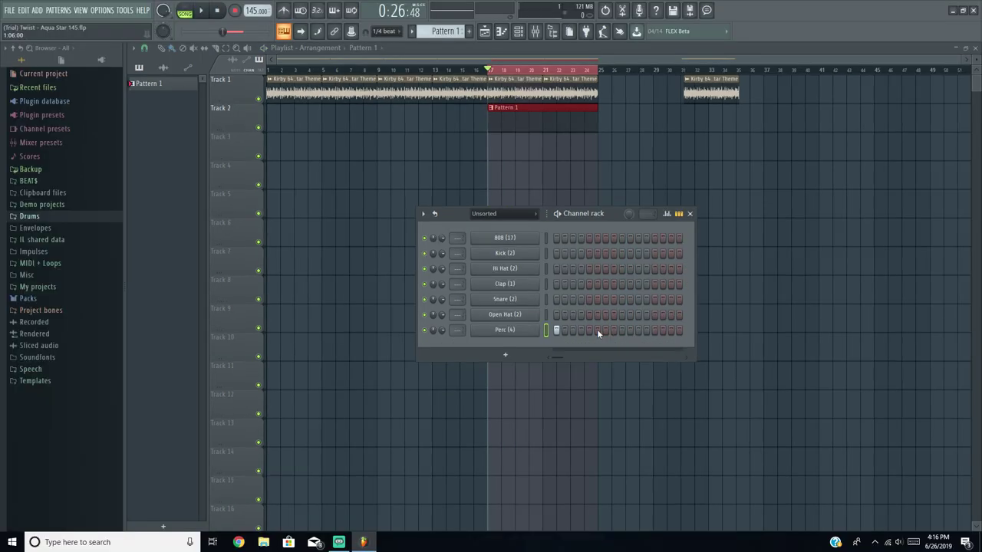
Step: Enable Cut itself for the 808 (17), Kick (2) and Hi Hat (2) channels
right_click(523, 267)
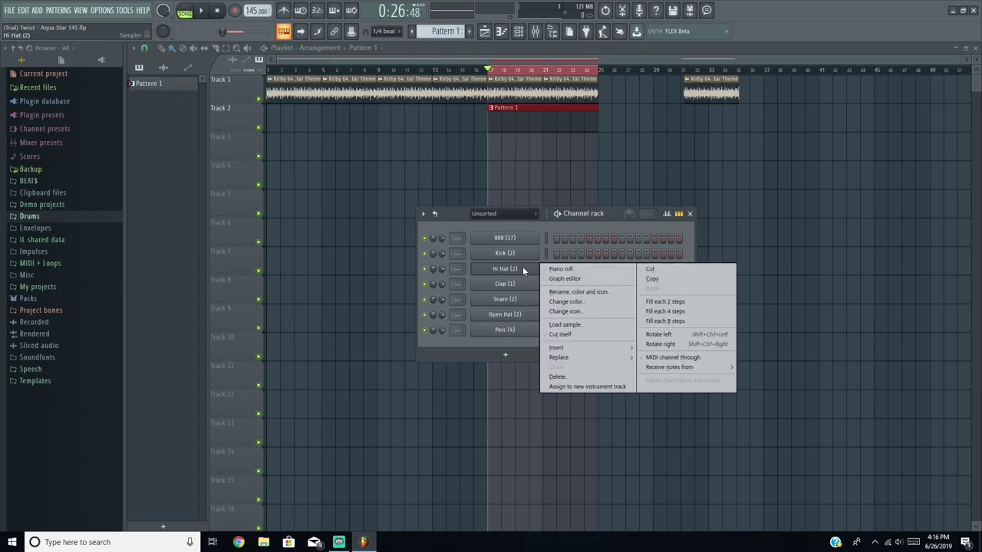
key(Escape)
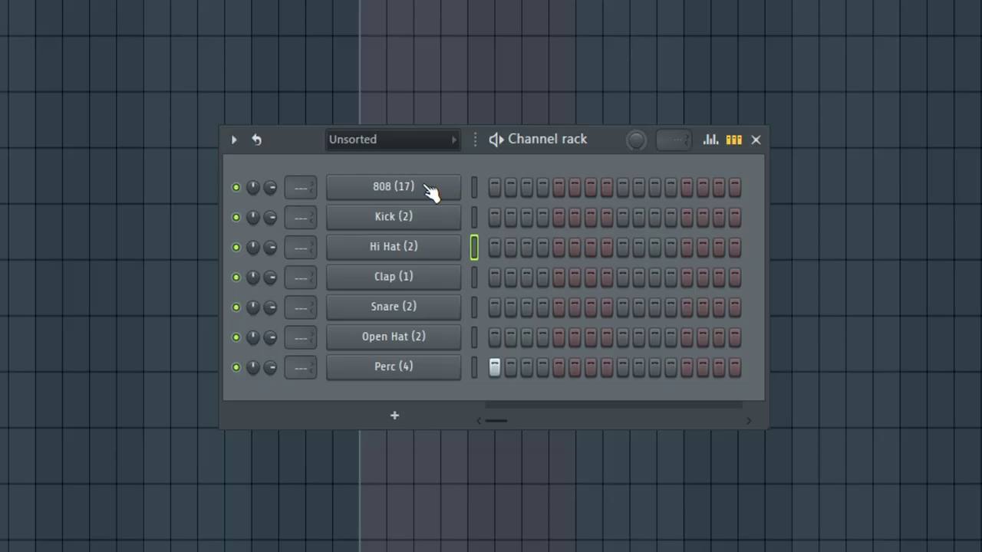
right_click(430, 192)
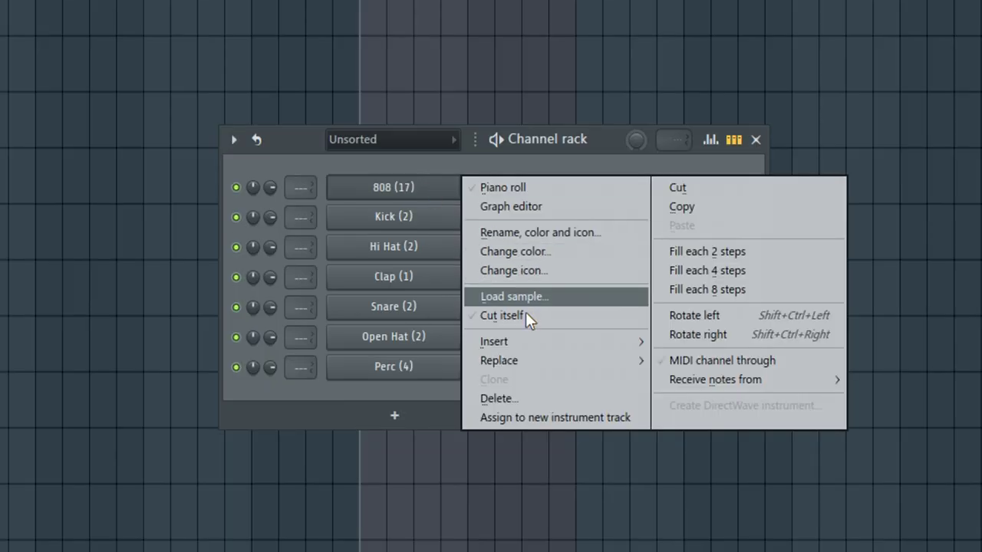
key(Escape)
right_click(398, 220)
key(Escape)
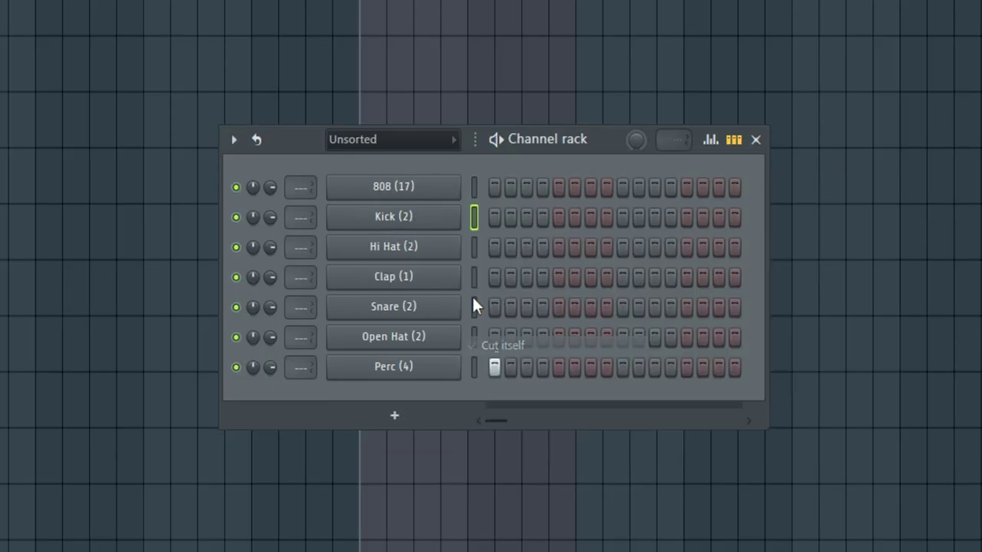
right_click(422, 250)
key(Escape)
Step: Enable Cut itself for the Open Hat (2) and Perc (4) channels, and check the option on 808 (17)
right_click(429, 337)
click(558, 379)
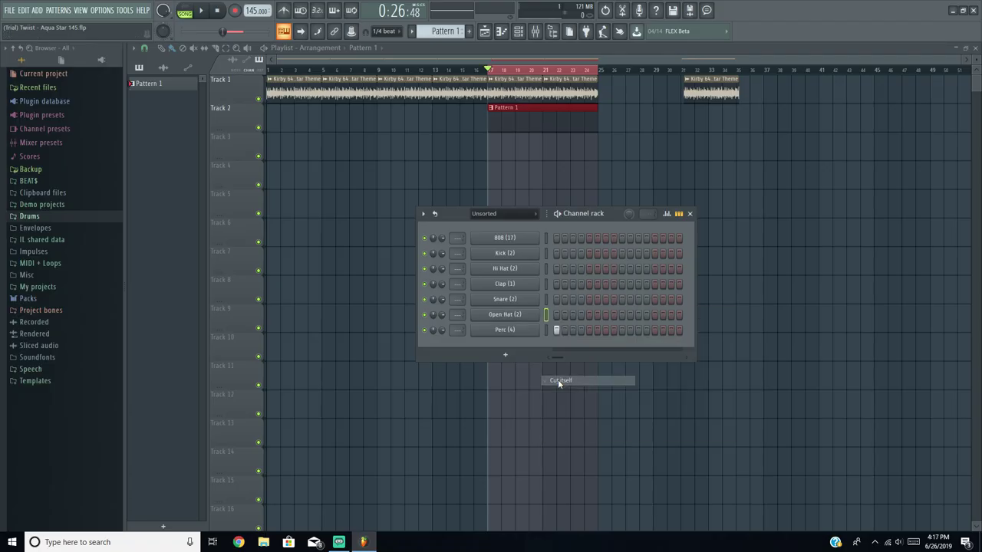
right_click(428, 370)
click(558, 395)
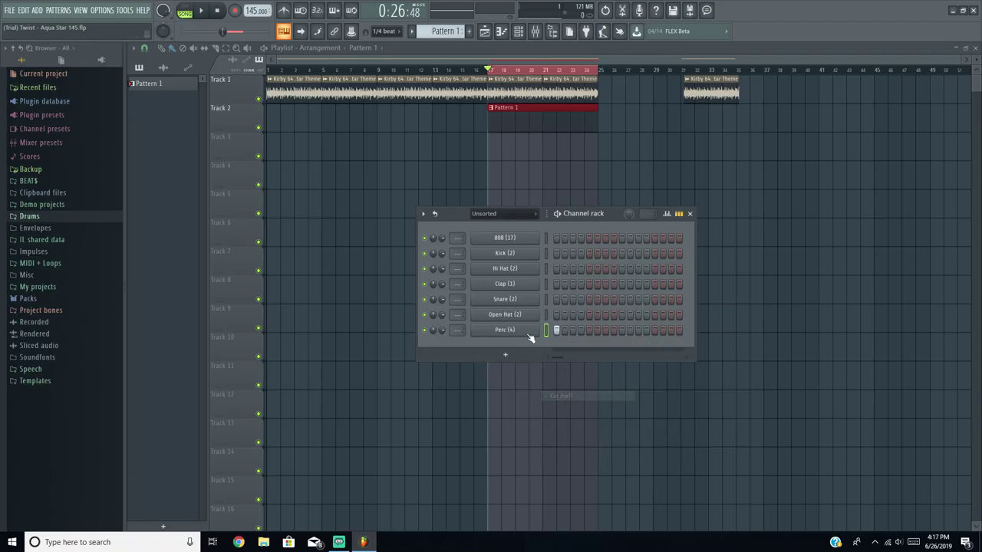
right_click(519, 239)
key(Escape)
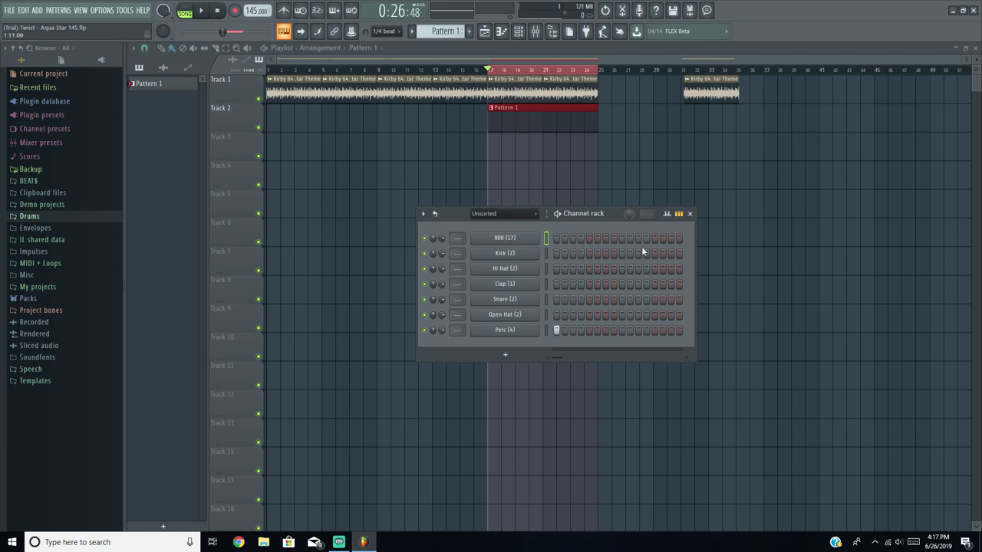
right_click(537, 238)
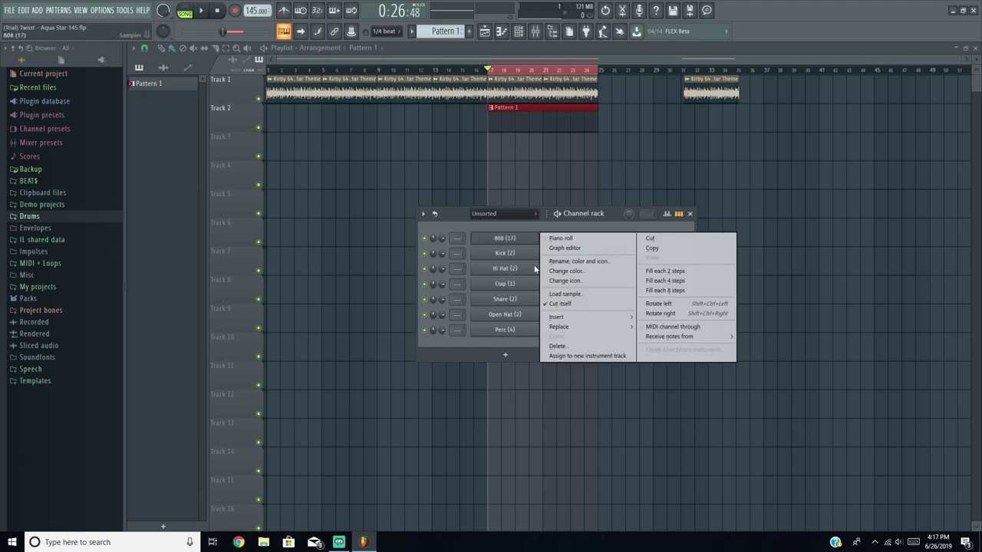
click(525, 241)
Step: Fill every 2 steps of the Hi Hat (2) channel and open its notes in the piano roll
right_click(519, 273)
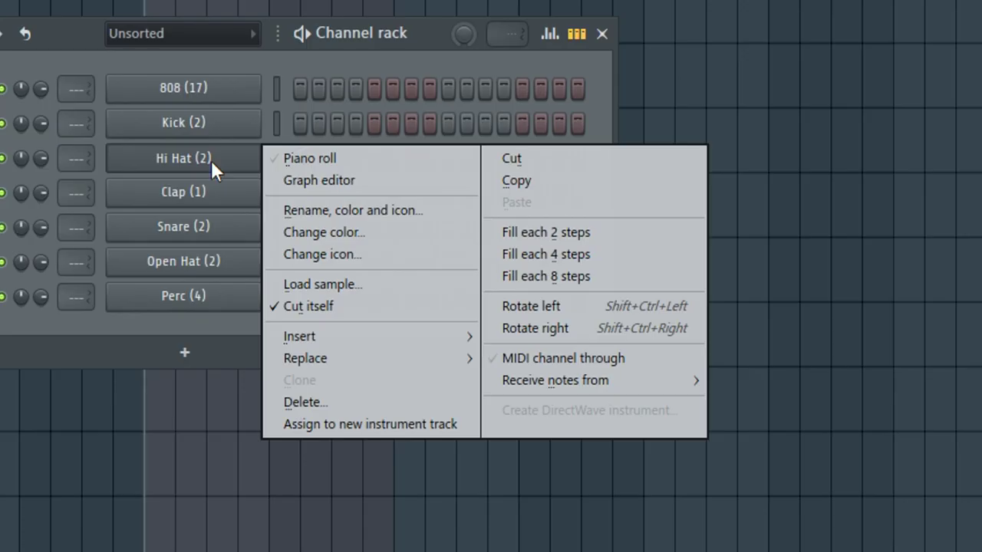
click(536, 230)
right_click(243, 159)
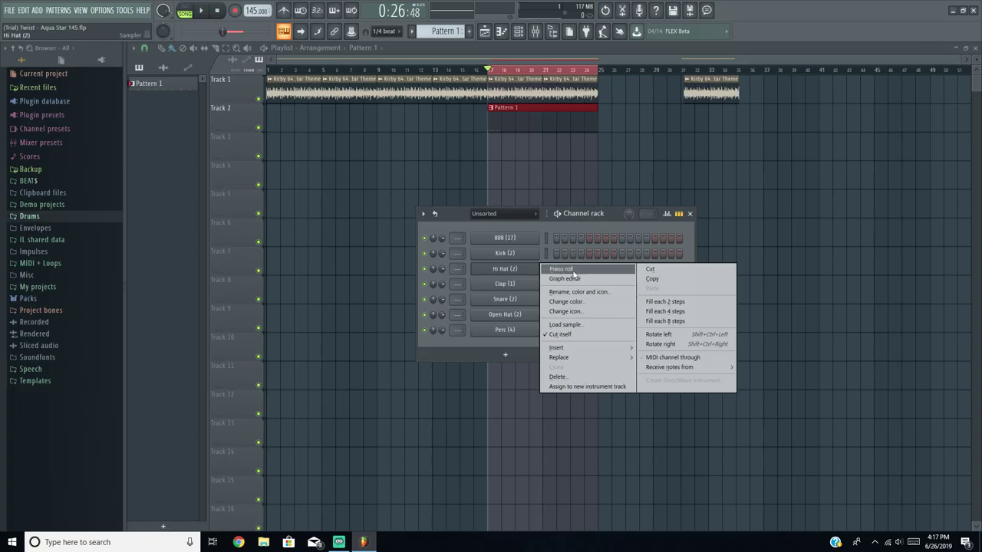
click(324, 159)
Step: Duplicate the first bar of C5 hi-hat notes to fill bar 2
key(ctrl+a)
scroll(432, 248, up, 4)
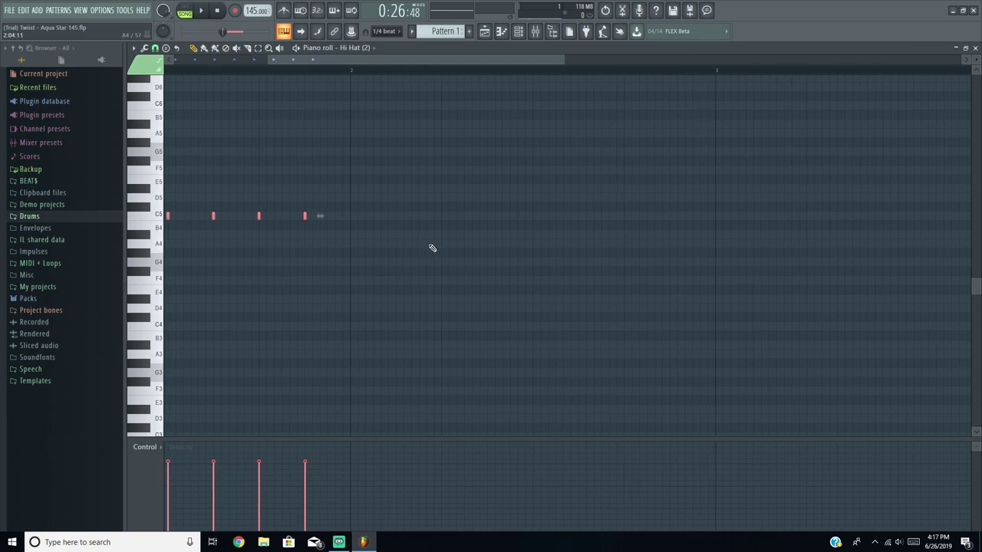
key(ctrl+b)
scroll(432, 248, down, 2)
scroll(433, 248, down, 4)
Step: Select the two bars of hi-hat notes and duplicate them across bars 3 and 4
drag(627, 324, 157, 76)
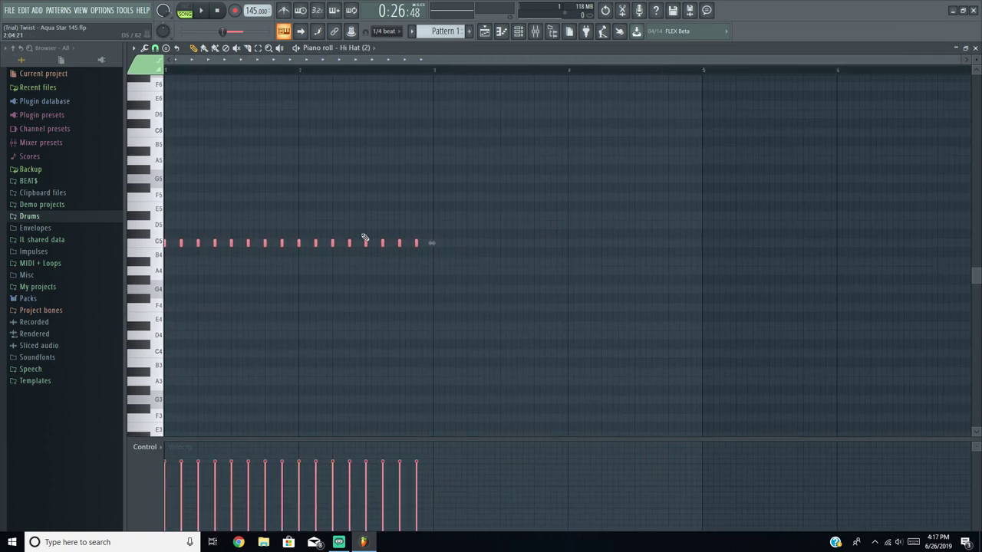
scroll(489, 269, up, 2)
scroll(424, 257, up, 2)
key(ctrl+b)
scroll(386, 248, down, 5)
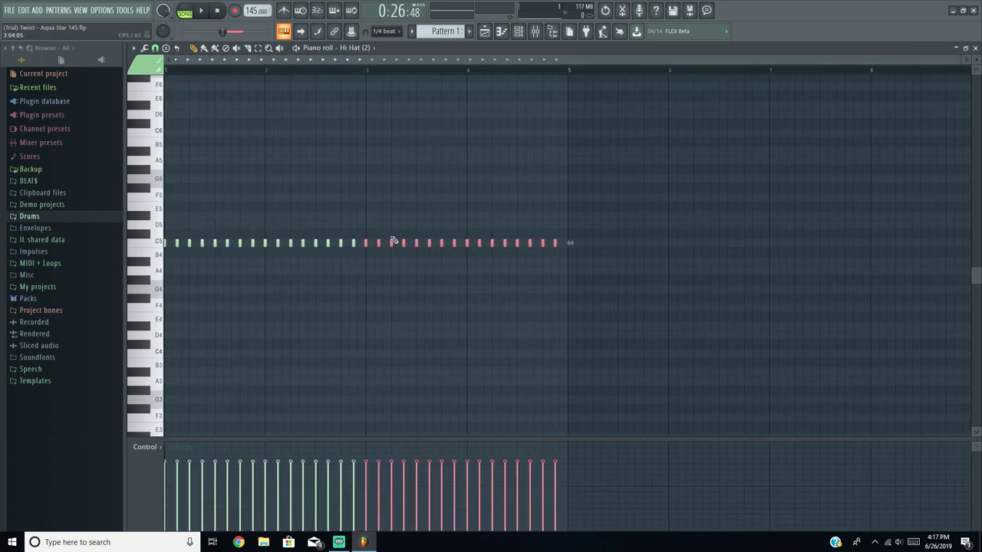
Step: Select the four bars of hi-hat notes and duplicate them from bar 5 onward
drag(806, 329, 3, 87)
scroll(677, 268, up, 5)
key(ctrl+b)
scroll(436, 267, down, 6)
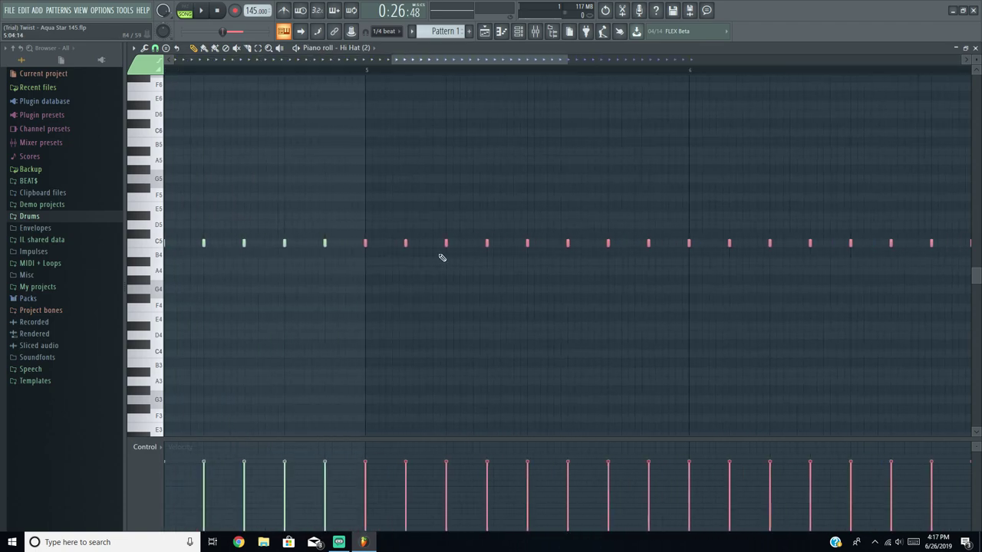
Step: Apply legato to all the hi-hat notes and stretch the last C5 note to the end of bar 8
key(ctrl+d)
key(ctrl+l)
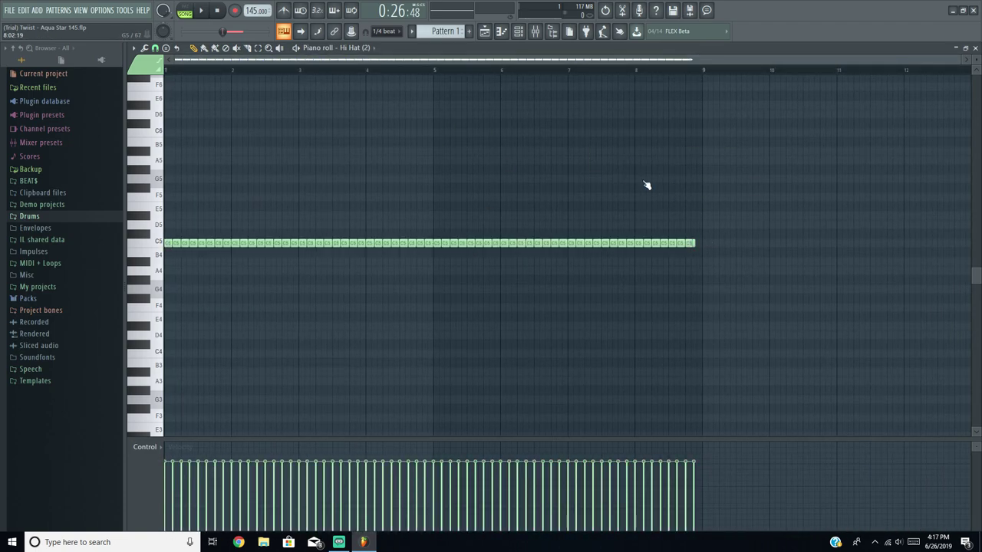
ctrl+scroll(652, 261, up, 4)
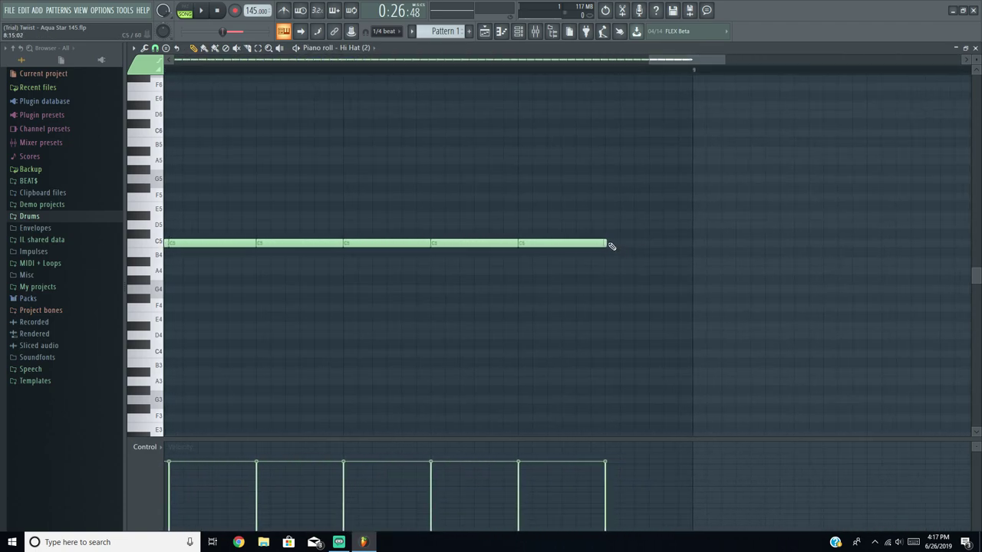
drag(607, 243, 694, 242)
ctrl+scroll(699, 200, down, 3)
ctrl+scroll(691, 183, down, 3)
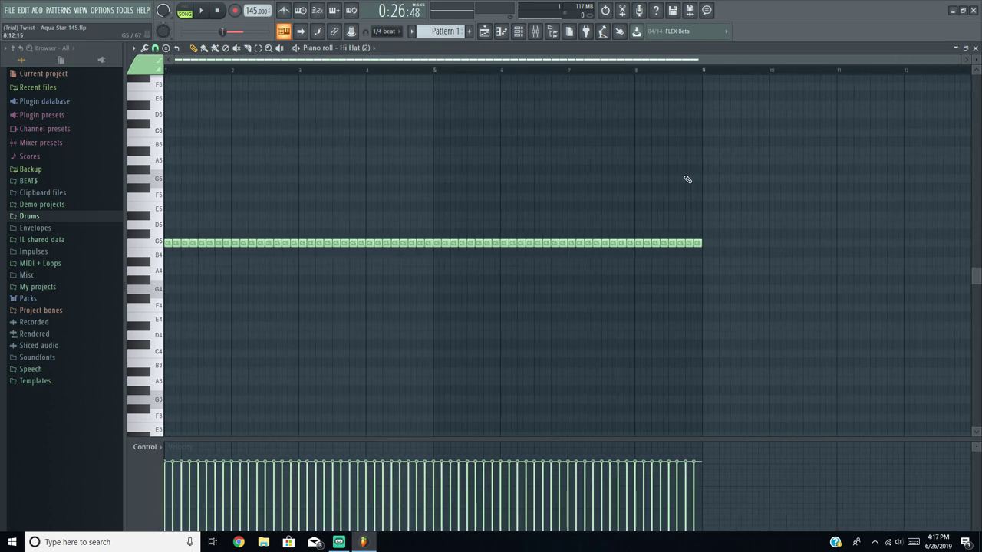
ctrl+scroll(184, 148, up, 3)
ctrl+scroll(235, 103, down, 3)
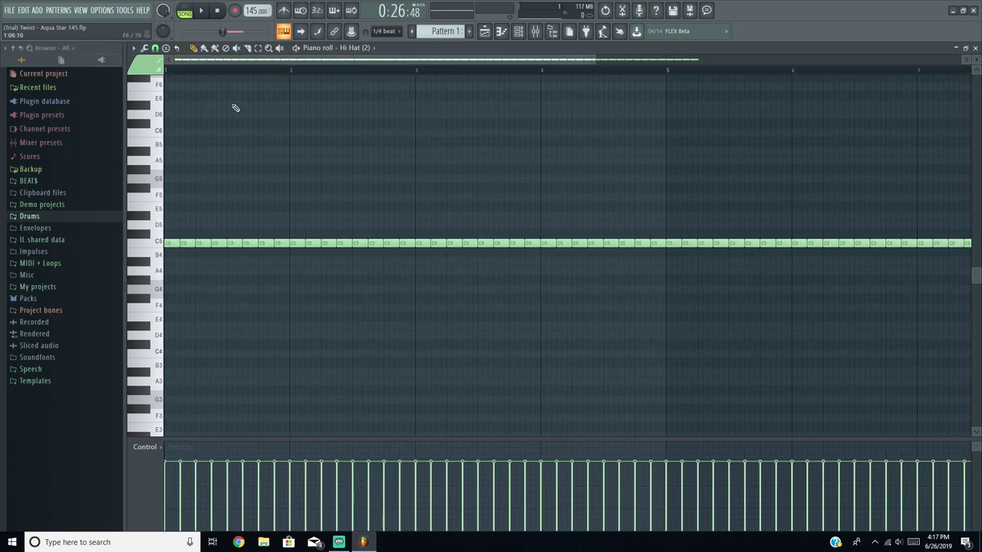
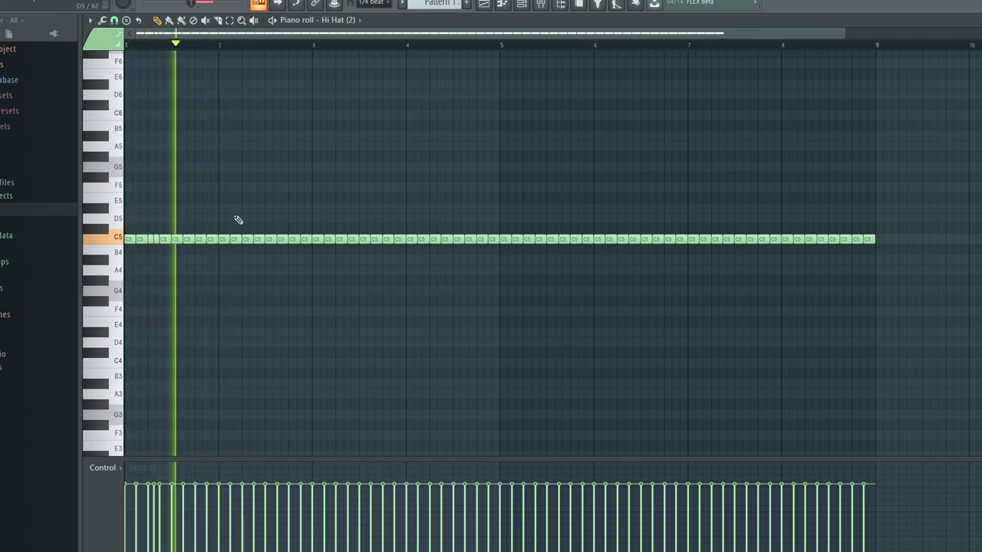
Step: Split the second C5 hi-hat slot of bar 2's beat 2 into a four-note roll with the arpeggiator by lowering its time multiplier
key(space)
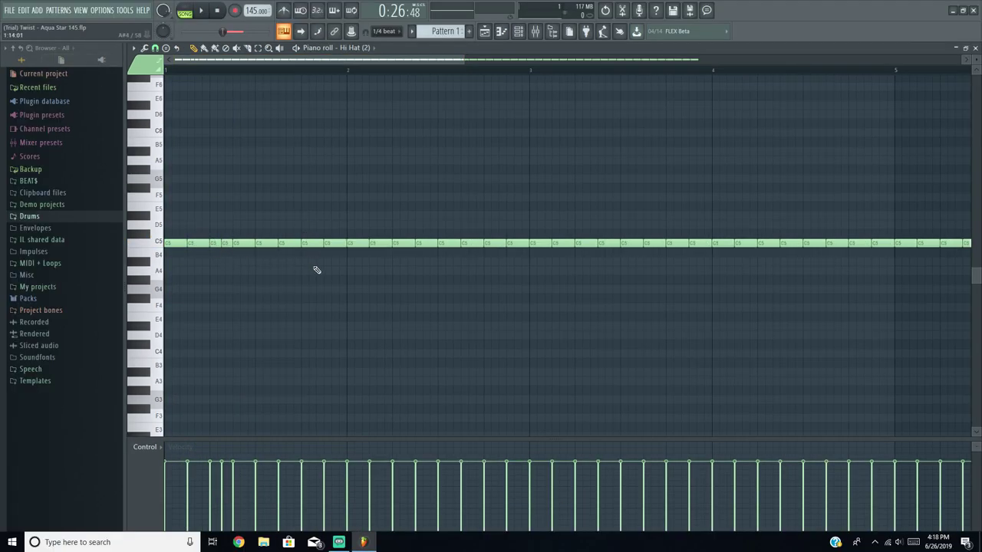
drag(416, 287, 410, 222)
key(alt+a)
drag(414, 100, 546, 88)
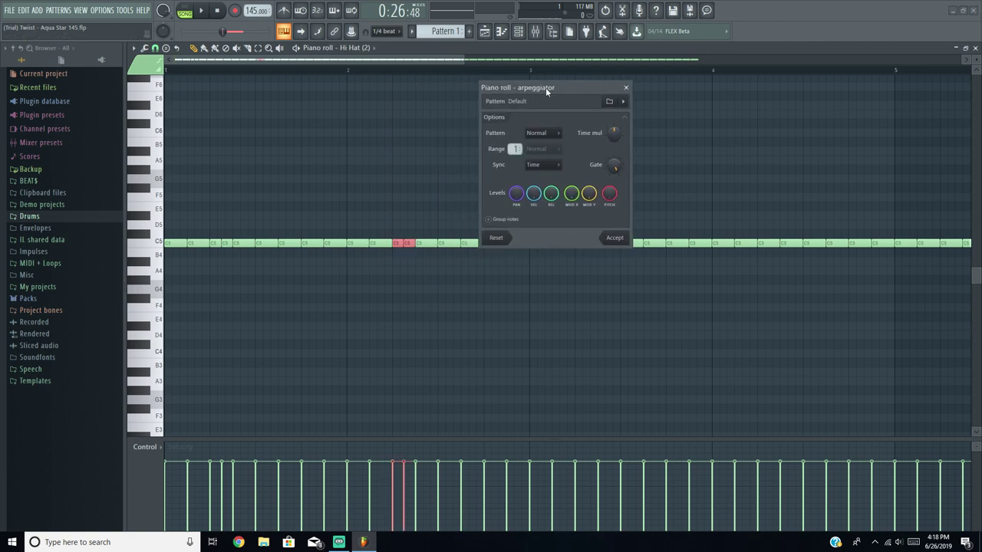
drag(614, 133, 614, 144)
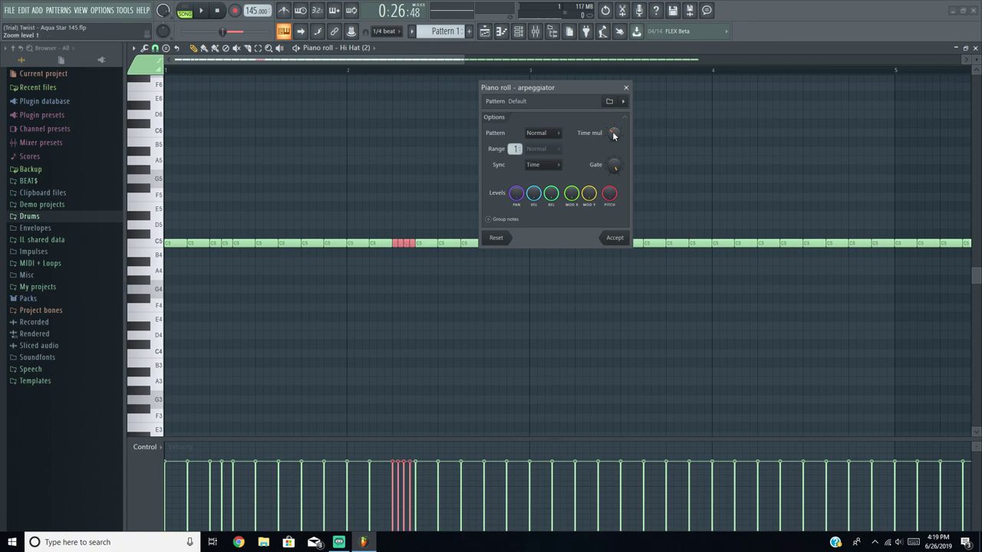
drag(614, 140, 614, 147)
drag(614, 133, 614, 142)
click(615, 238)
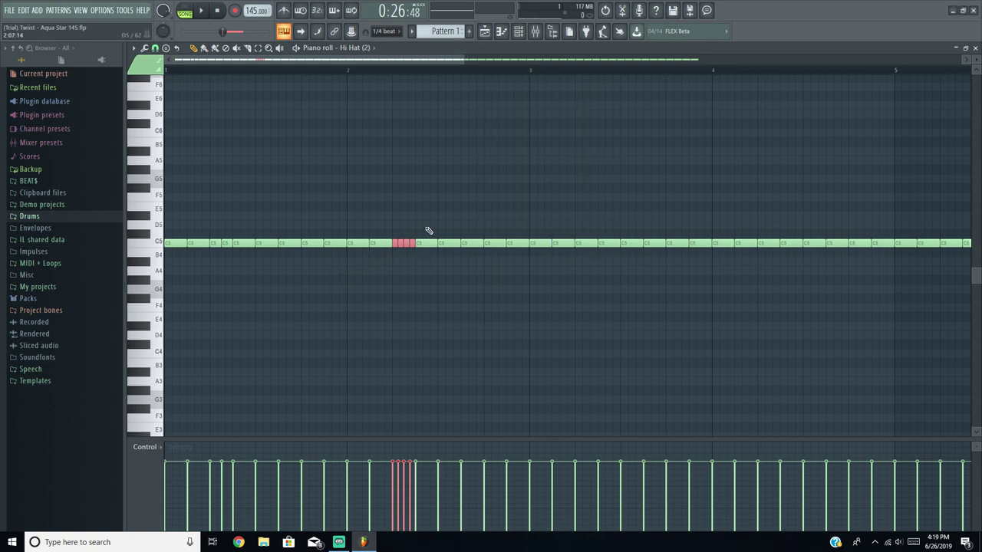
Step: Play the new four-note hi-hat roll and move it to the start of beat 4 in bar 2
key(space)
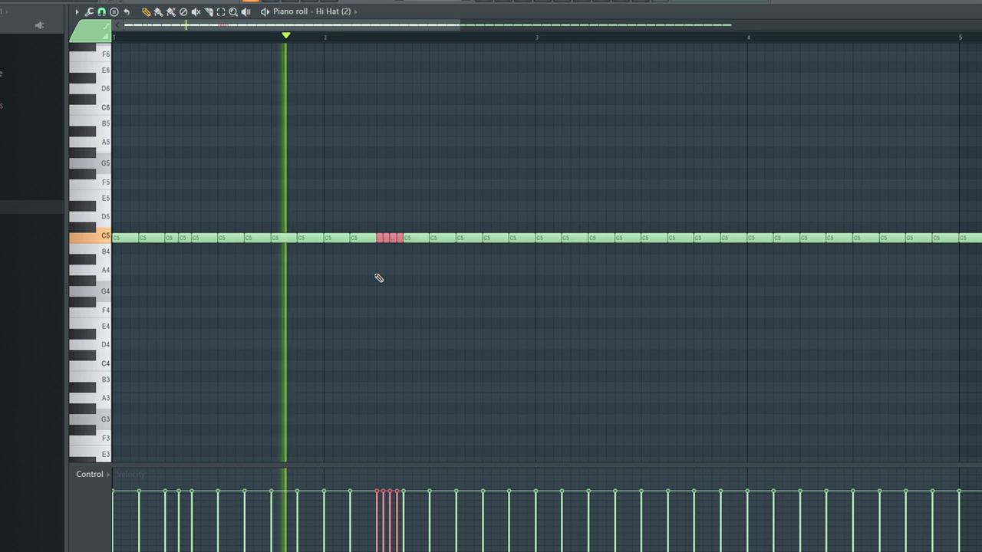
key(space)
scroll(407, 269, up, 3)
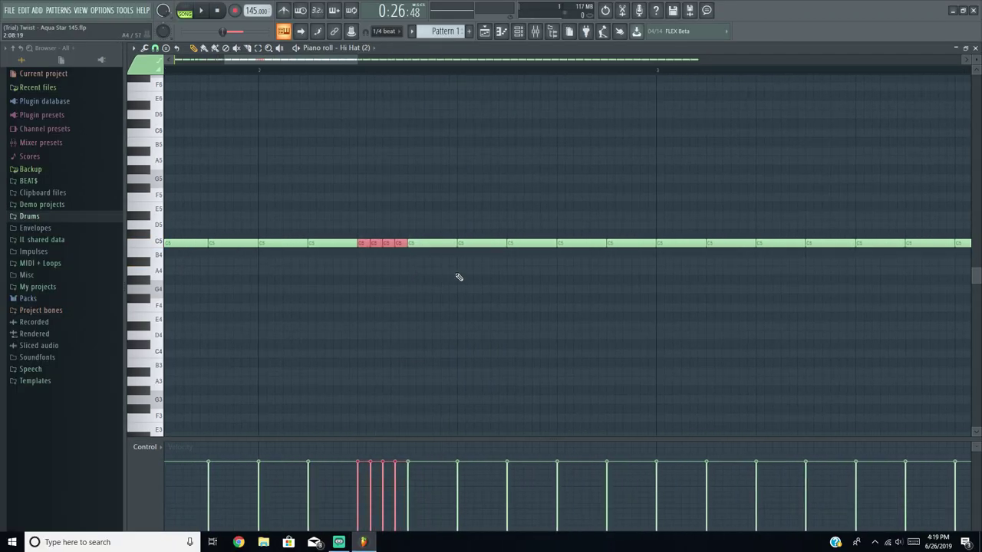
click(416, 243)
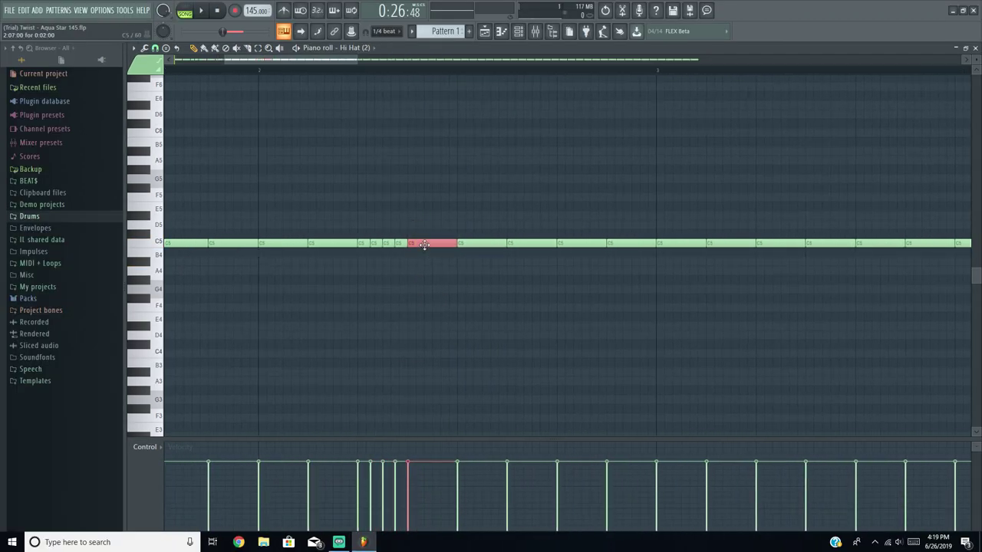
drag(399, 245, 557, 215)
click(579, 270)
click(576, 244)
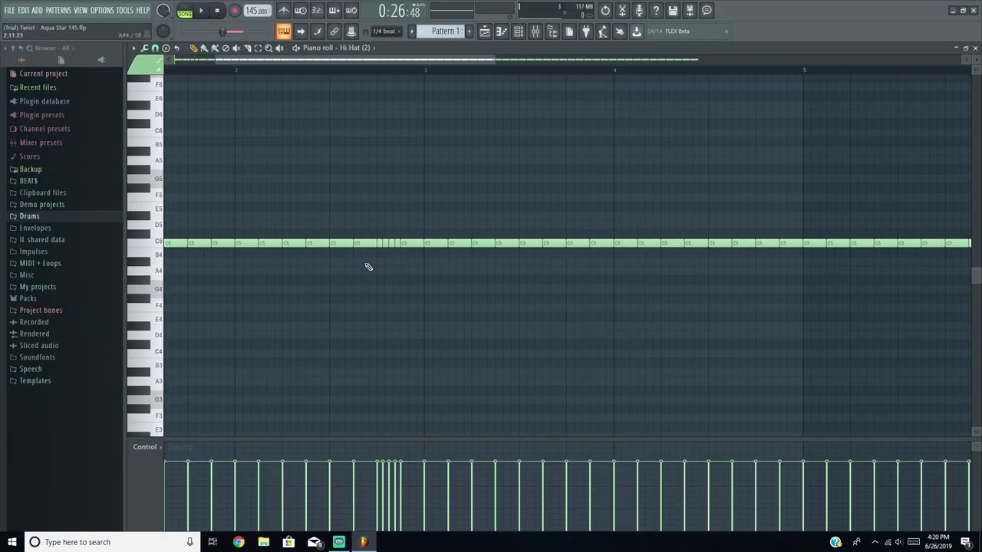
Step: Select the four-note roll near the end of bar 2 and transpose it down three semitones to A4
scroll(369, 267, up, 2)
drag(432, 254, 400, 244)
key(shift+Down)
key(shift+Down)
key(shift+Down)
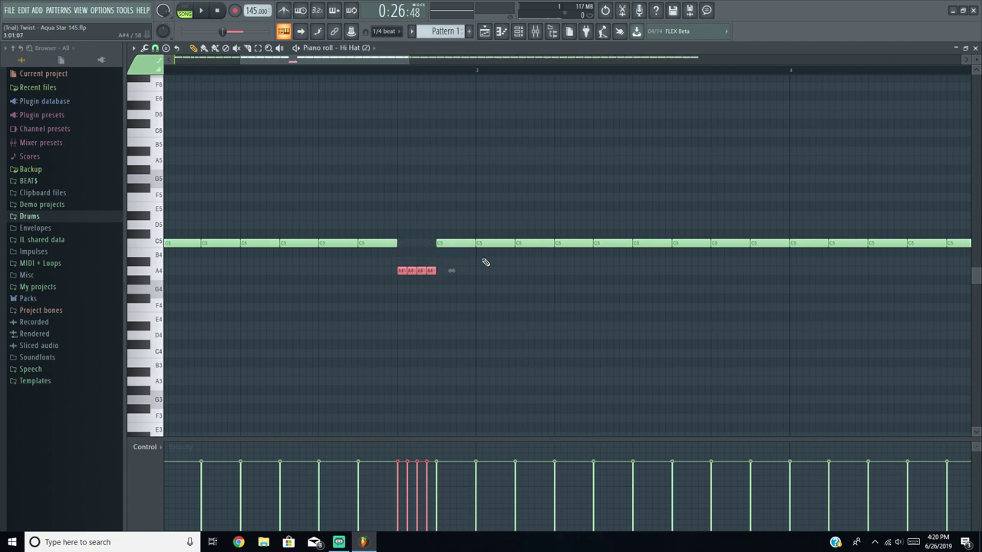
Step: Play the transposed roll and fill the C5 gap above it with a copy of the preceding C5 note
scroll(420, 204, down, 2)
key(space)
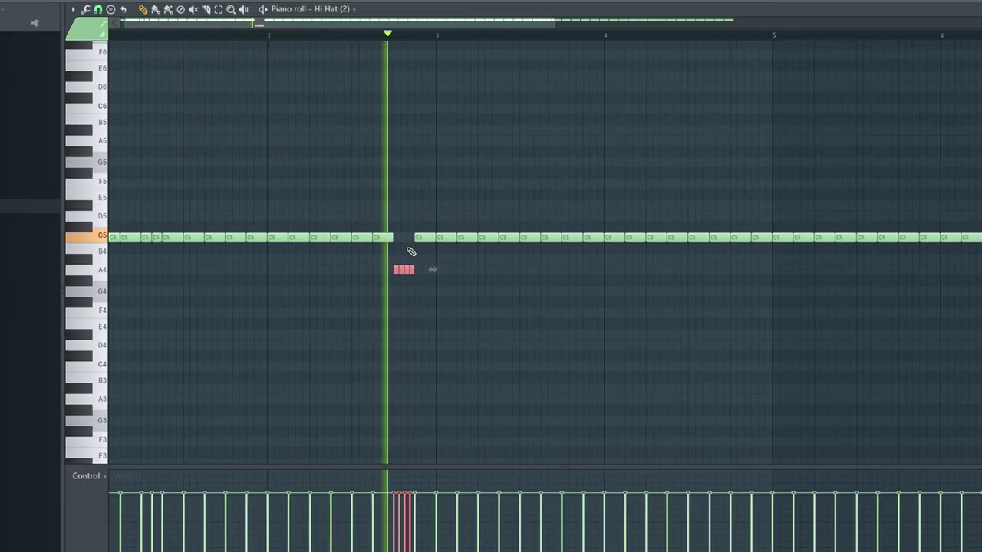
click(390, 237)
scroll(402, 191, up, 2)
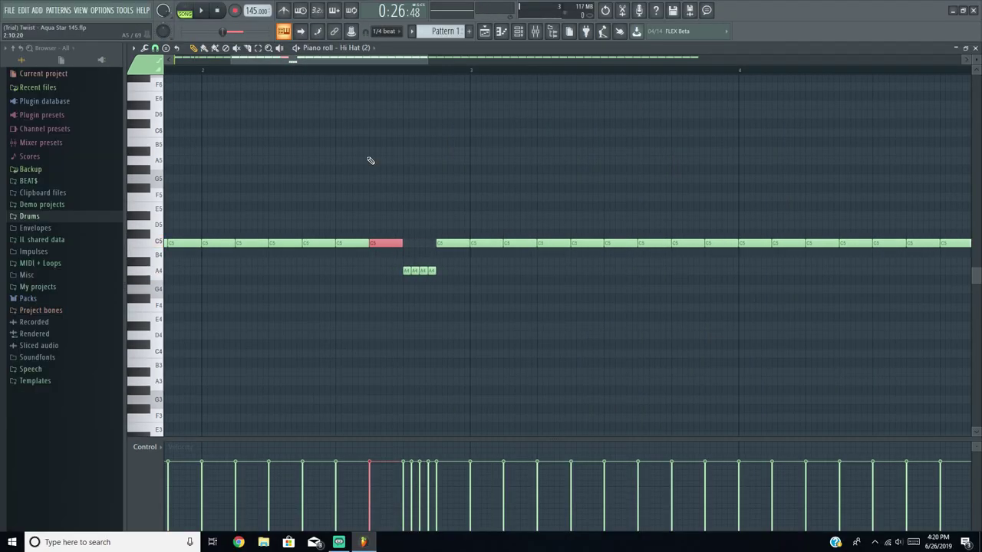
key(shift+Right)
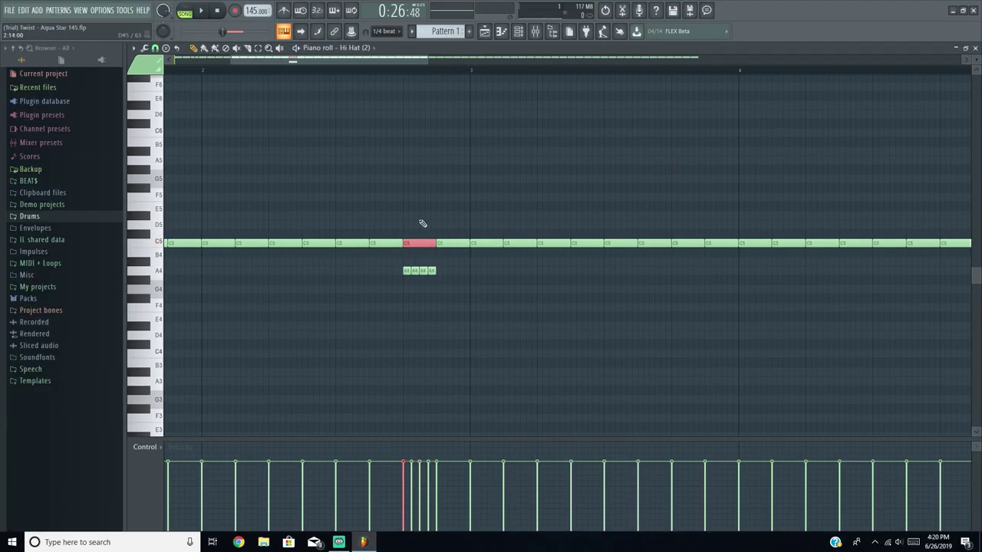
scroll(432, 181, down, 3)
scroll(278, 238, up, 2)
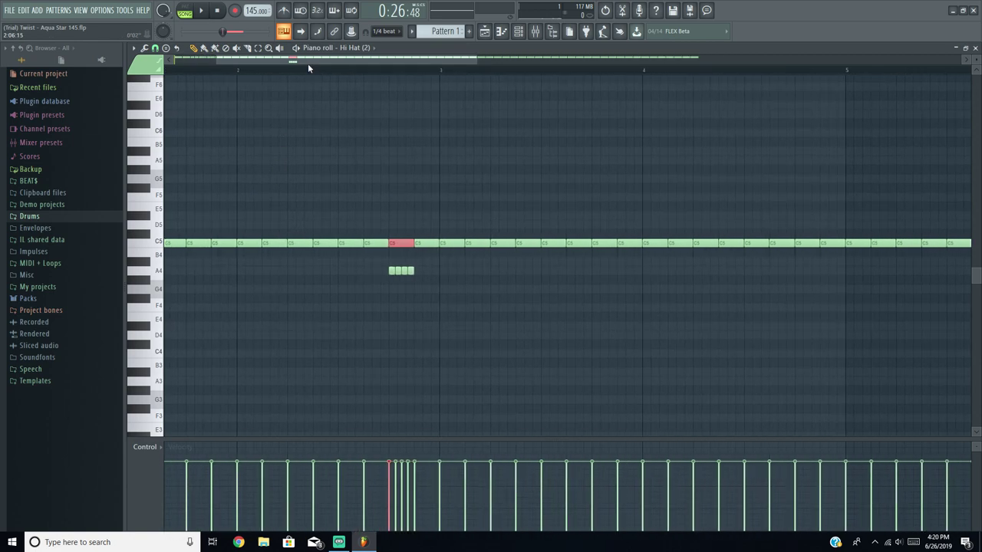
Step: Listen to the hi-hat pattern from the start and review how the A4 roll in bar 2 sounds
drag(307, 61, 196, 71)
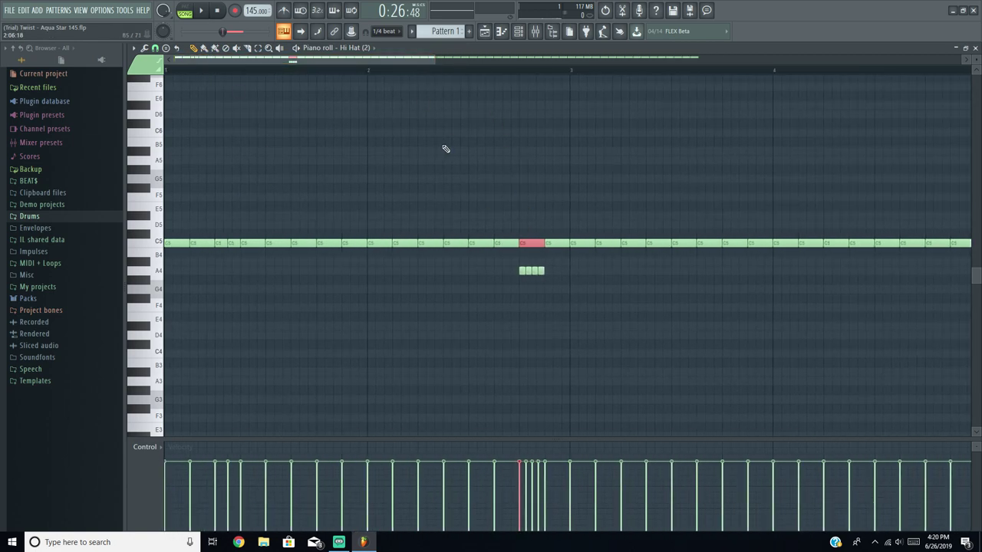
drag(607, 313, 481, 248)
key(space)
ctrl+click(375, 172)
scroll(451, 178, down, 2)
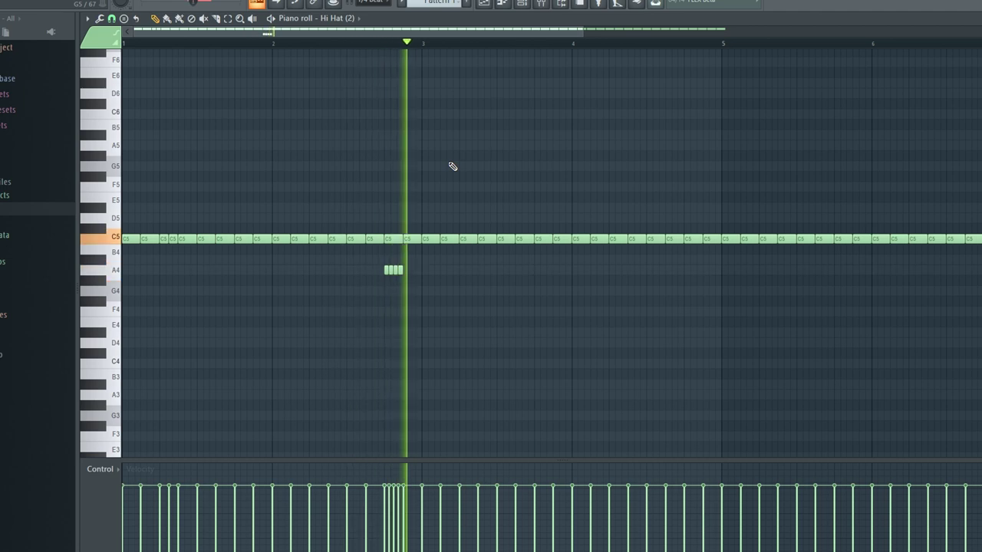
key(space)
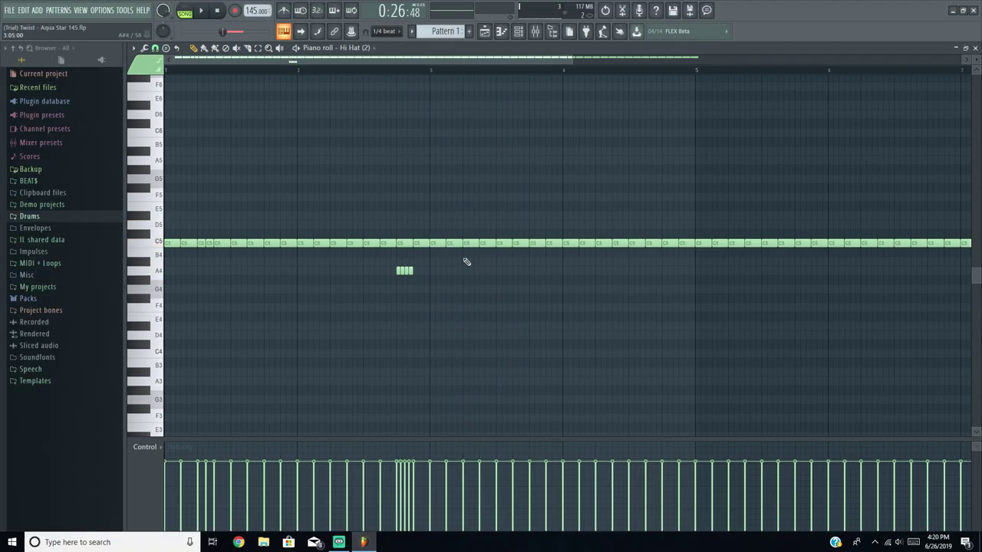
key(space)
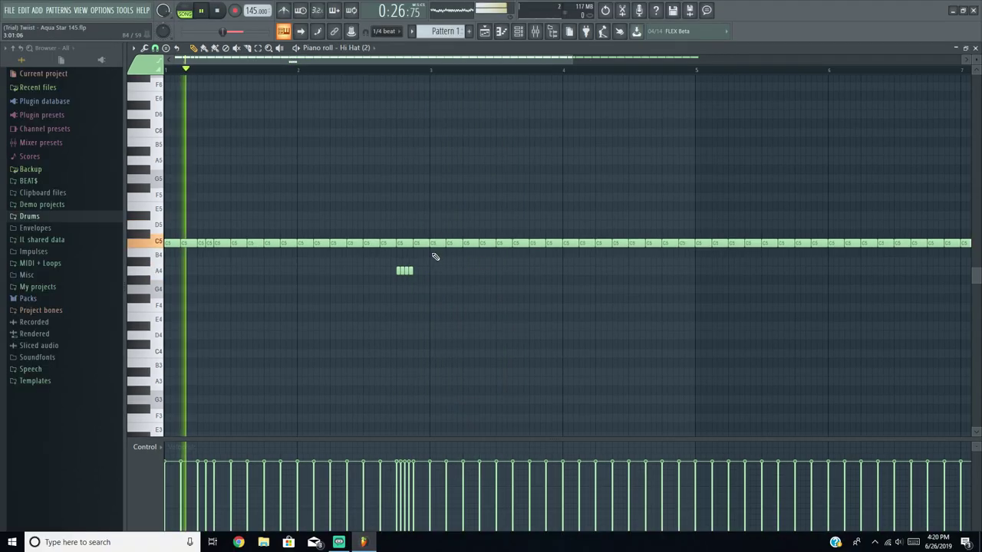
key(space)
scroll(364, 166, down, 2)
scroll(338, 171, up, 1)
scroll(253, 178, down, 2)
scroll(307, 214, up, 3)
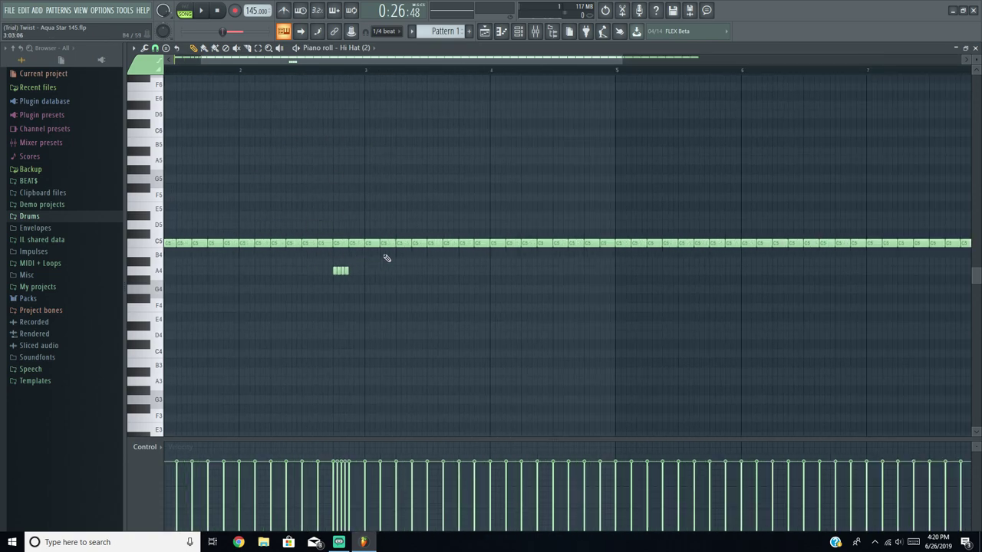
scroll(392, 245, up, 2)
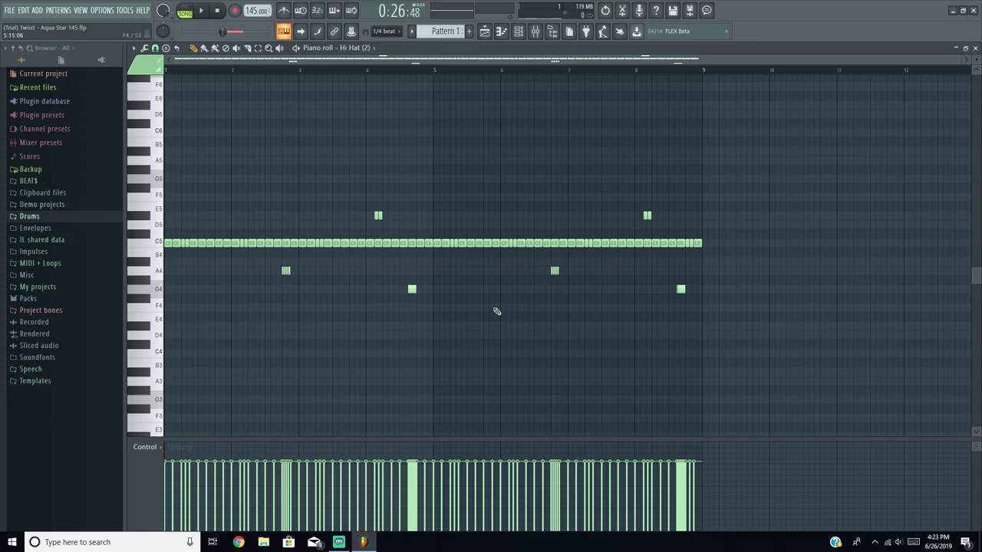
Step: Open the randomizer for the hi-hat notes and keep only its Levels section enabled, with Pattern off
key(alt+r)
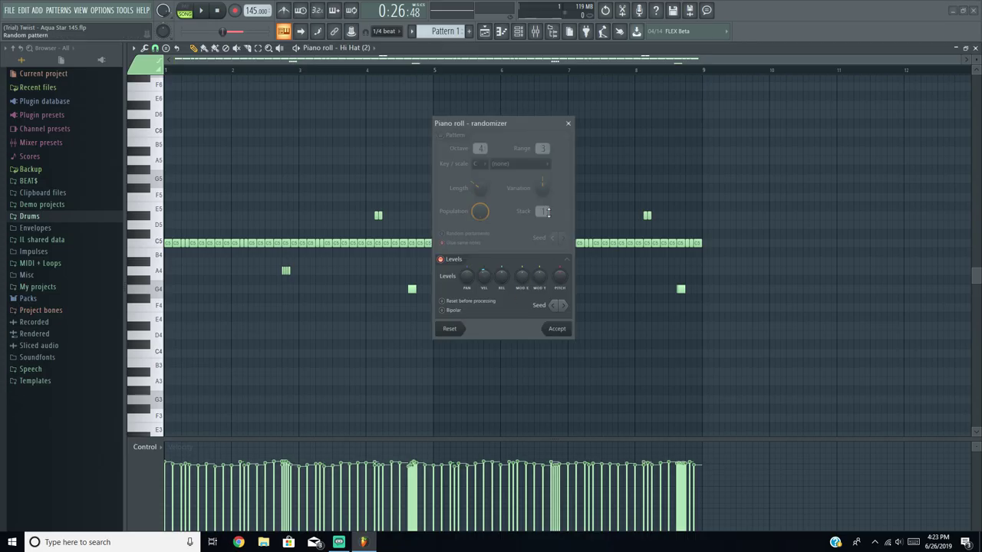
drag(507, 124, 554, 111)
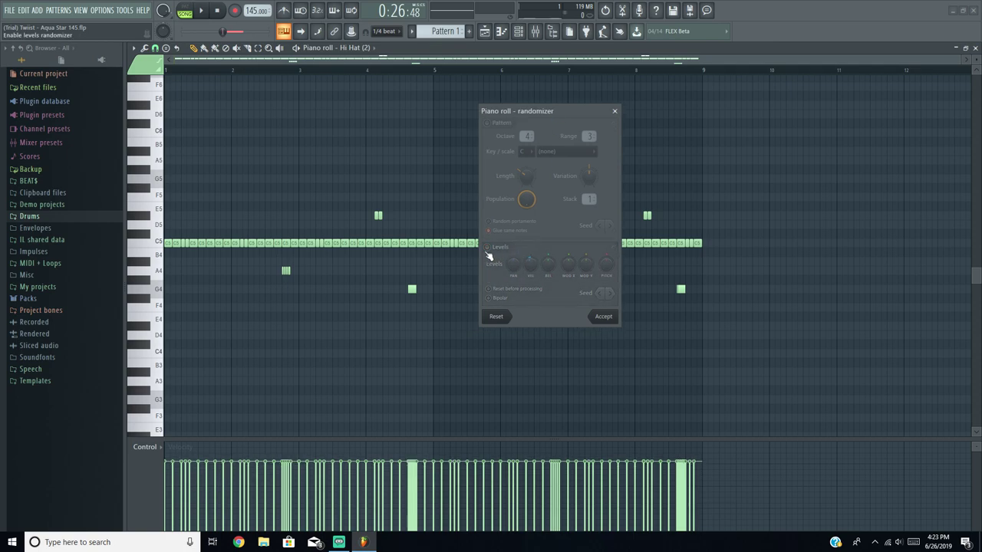
click(495, 124)
drag(506, 112, 521, 149)
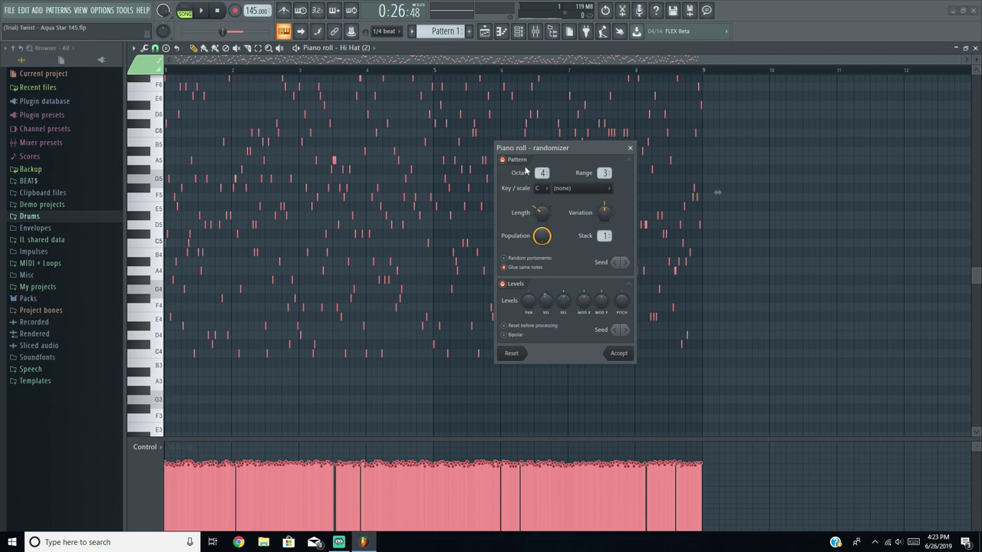
click(503, 159)
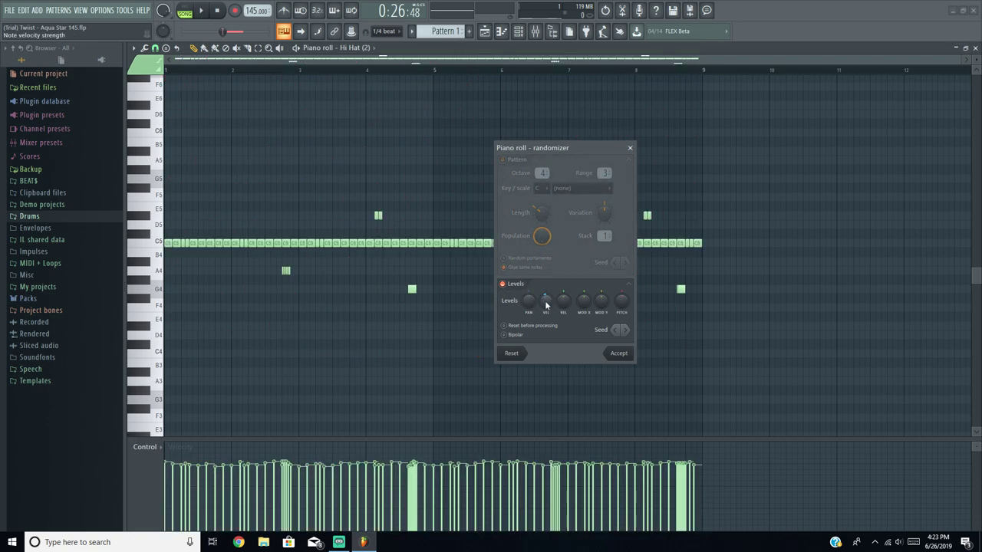
Step: Try a strong velocity randomization on the hi-hat notes and play the pattern back
mouse_move(527, 304)
mouse_down()
mouse_move(527, 320)
mouse_move(530, 294)
mouse_up()
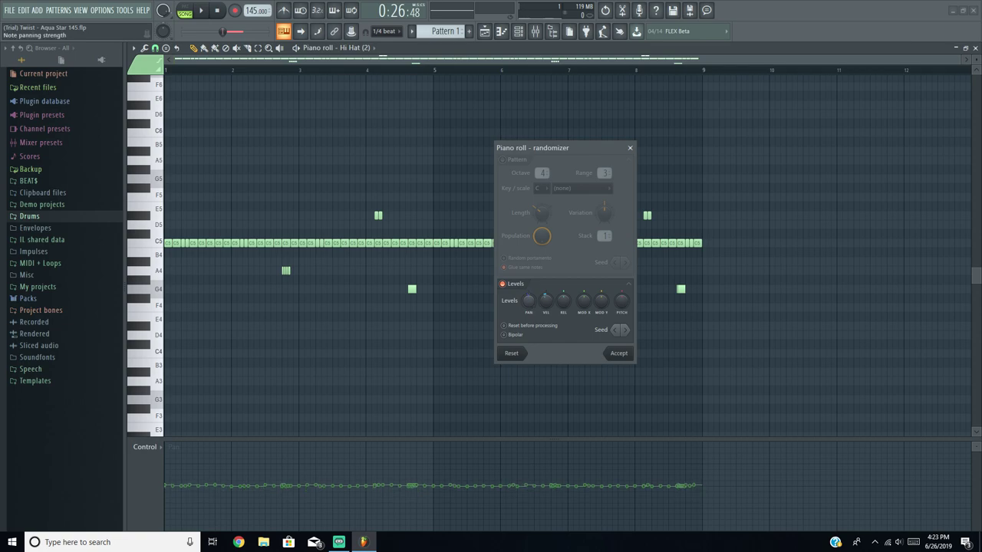
scroll(553, 306, up, 3)
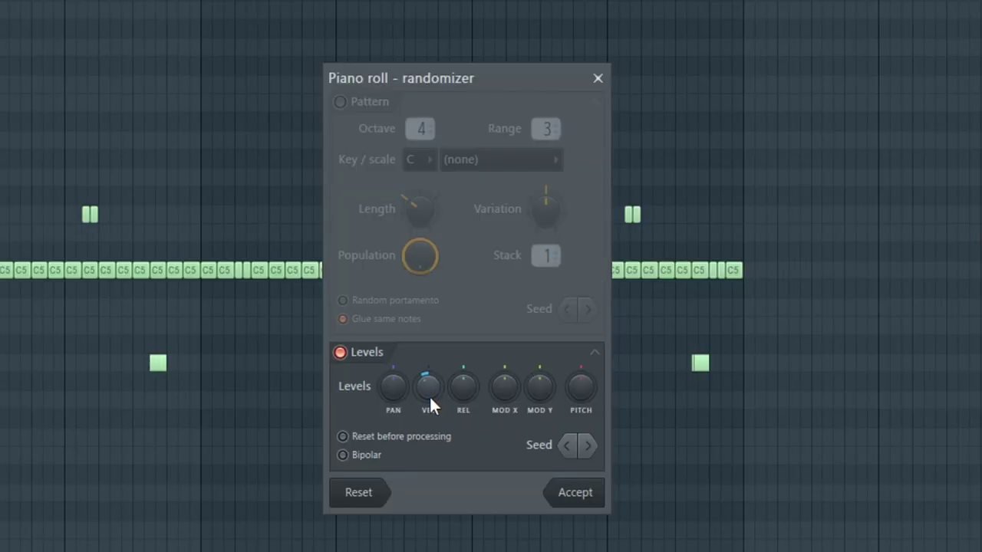
mouse_move(425, 385)
mouse_down()
mouse_move(425, 422)
mouse_move(428, 360)
mouse_move(427, 403)
mouse_up()
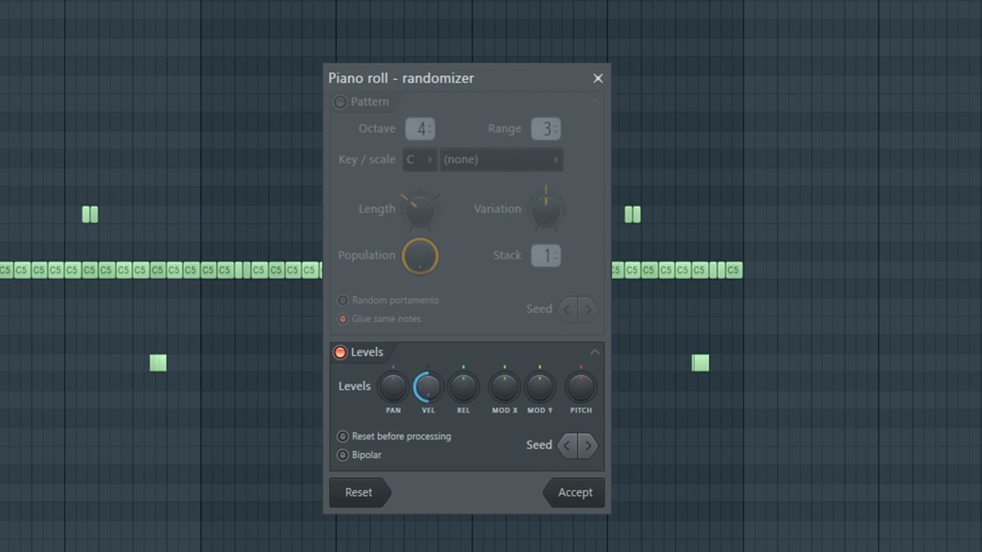
click(603, 497)
key(space)
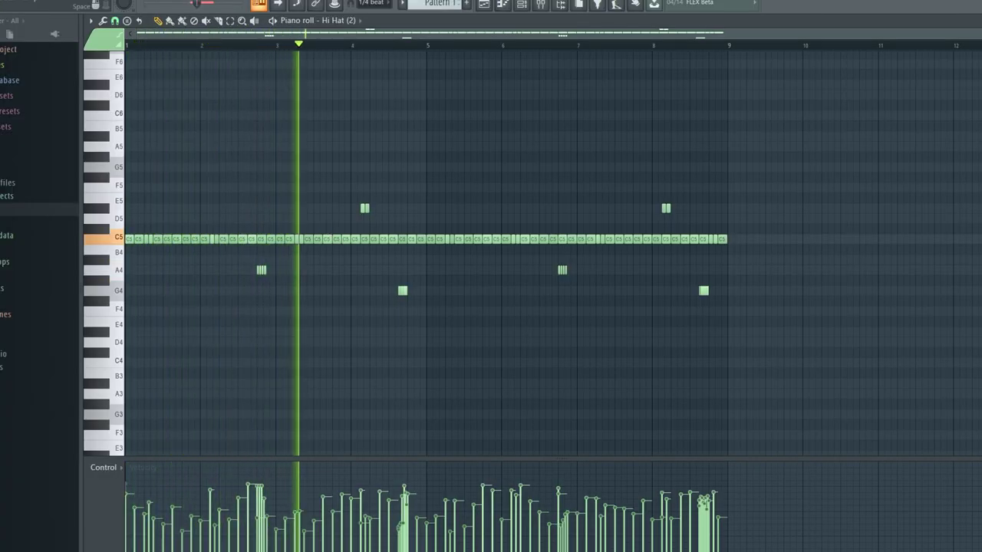
key(space)
Step: Apply a slight velocity randomization to all the hi-hat notes
drag(547, 301, 545, 288)
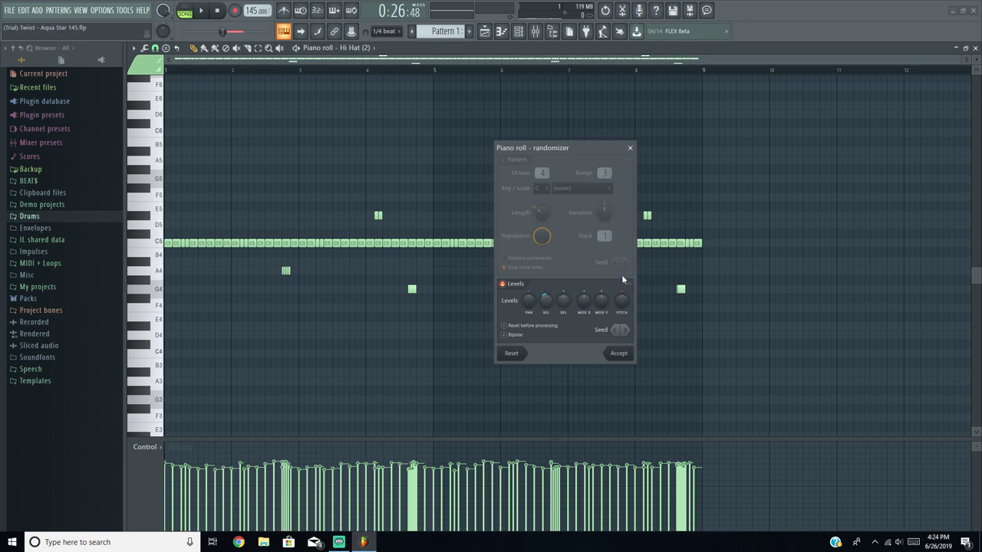
click(619, 354)
Step: Leave the piano roll, add a Clap (1) hit on step 9 of Pattern 1 and play the beat
key(F7)
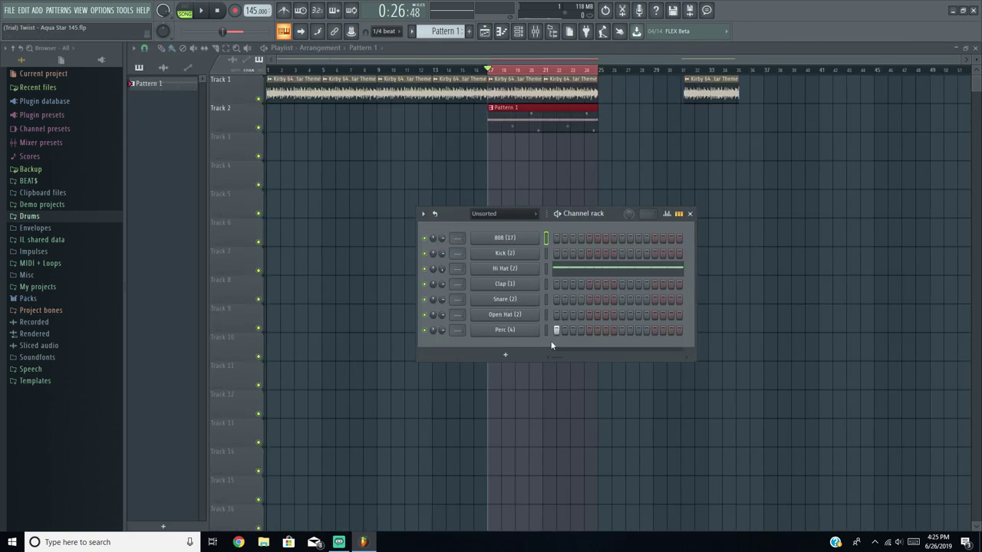
click(621, 283)
click(622, 284)
key(space)
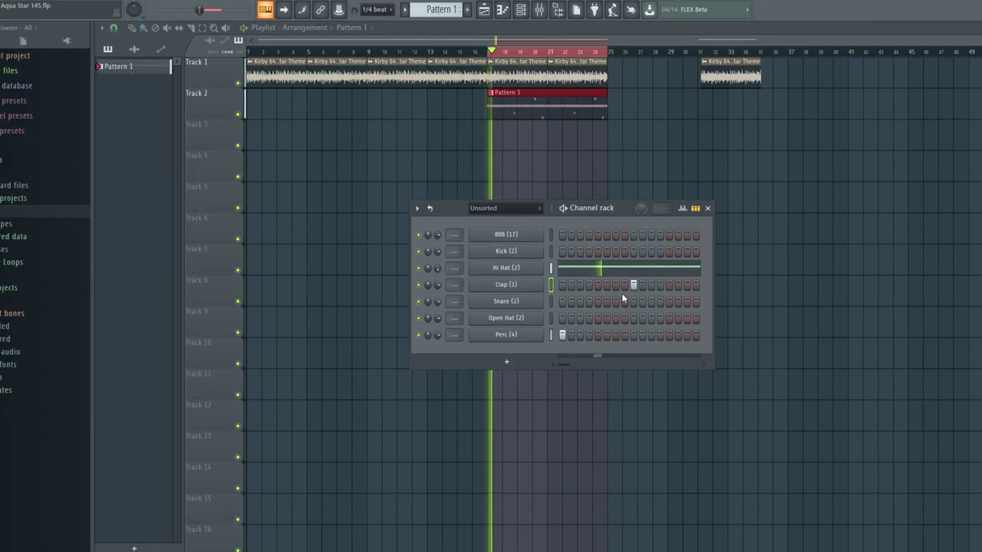
Step: Repeat the Clap (1) hit at the middle of every bar of Pattern 1 in its piano roll, and play the beat
right_click(506, 284)
click(564, 284)
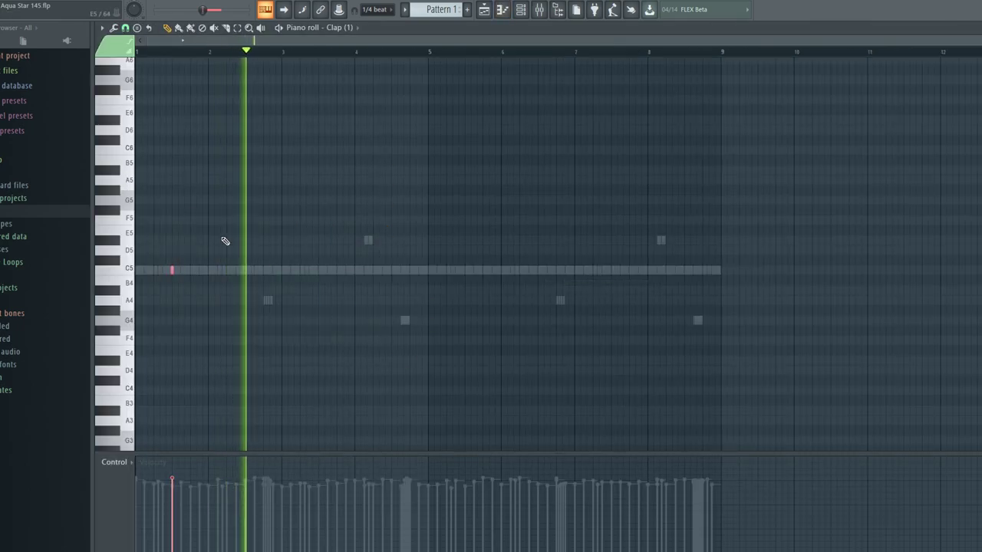
scroll(254, 268, up, 3)
key(ctrl+b)
scroll(280, 278, down, 3)
key(space)
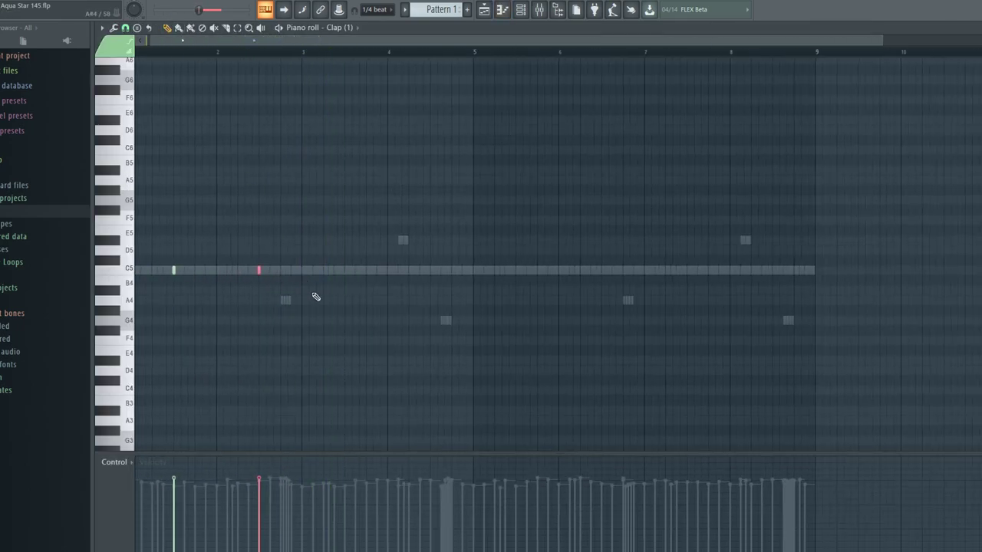
scroll(266, 273, up, 5)
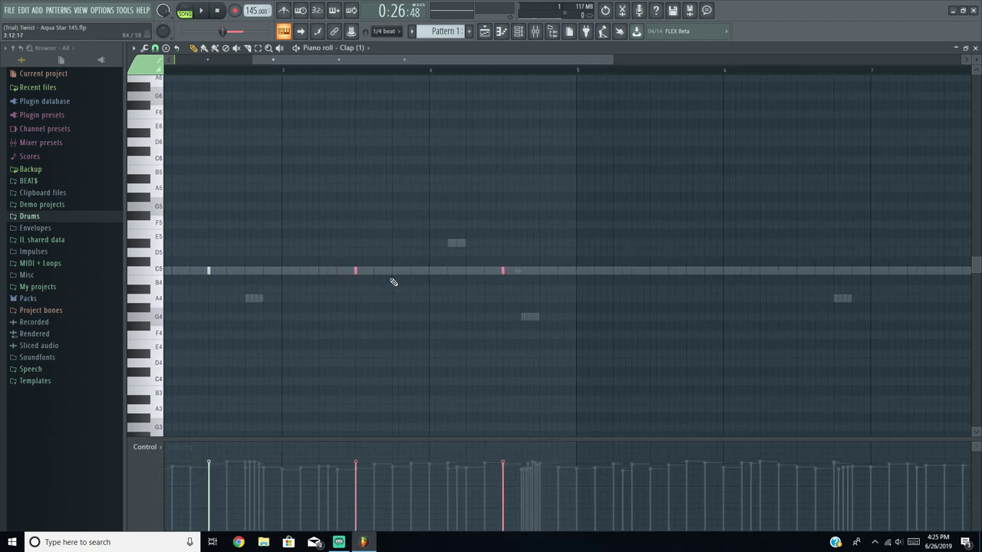
scroll(394, 283, down, 4)
drag(598, 376, 164, 146)
key(Escape)
key(space)
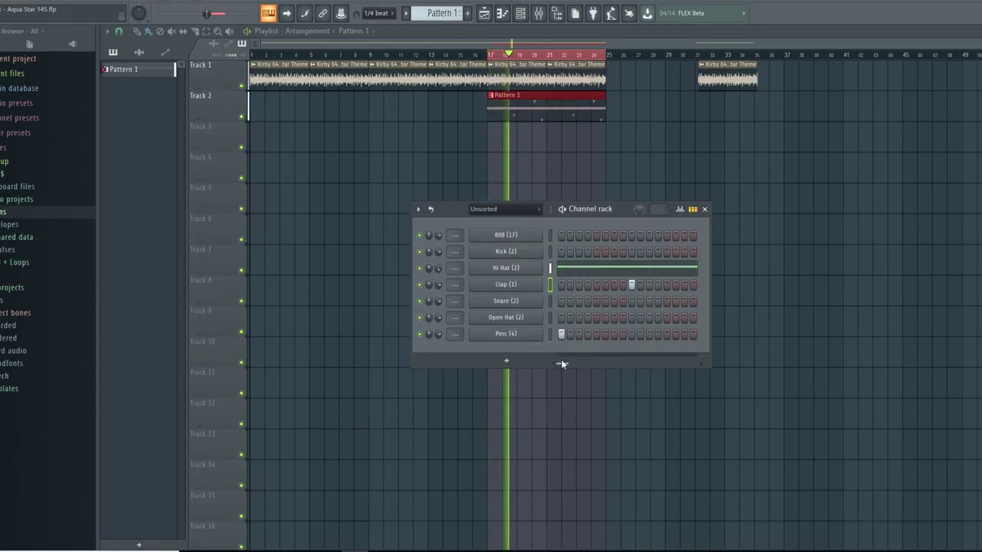
Step: Stop playback and add Snare (2) hits on steps 15 and 19 of Pattern 1
right_click(529, 306)
click(537, 303)
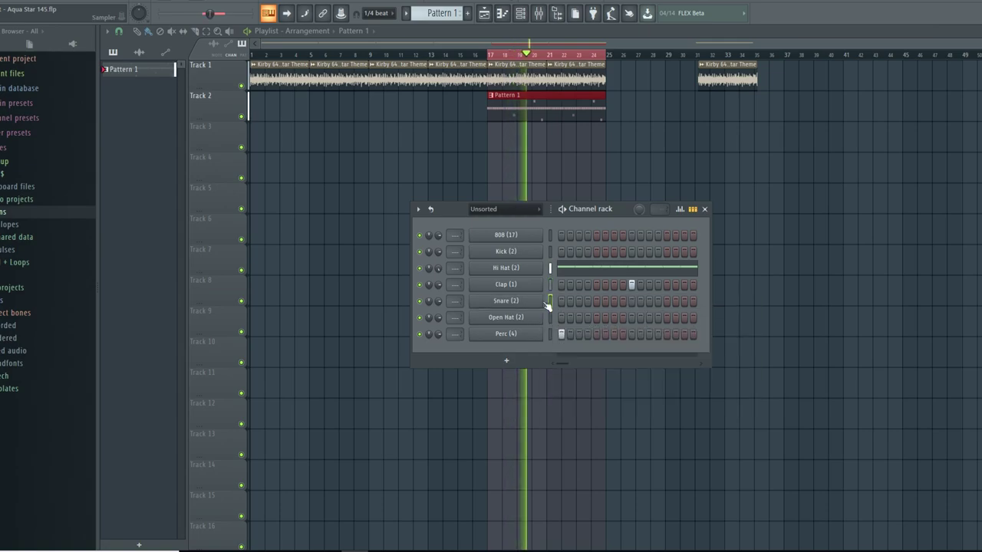
key(space)
click(702, 363)
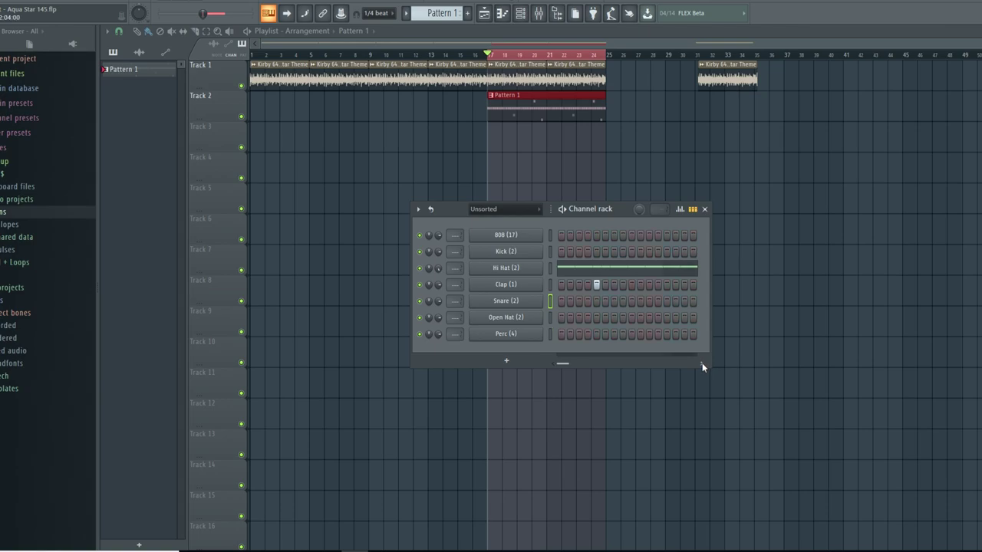
click(649, 300)
click(684, 301)
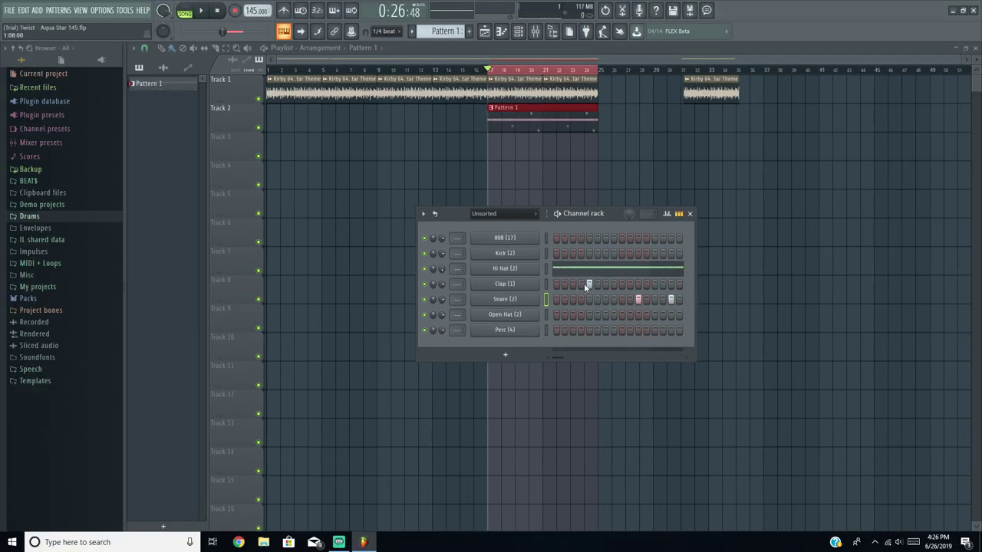
Step: Add a Snare (2) hit early in bar 4, repeat the snare pattern across bars 5 to 8, and play it back
right_click(530, 299)
click(556, 302)
scroll(356, 289, up, 4)
key(ctrl+v)
scroll(355, 289, down, 2)
drag(486, 273, 340, 270)
scroll(327, 268, down, 4)
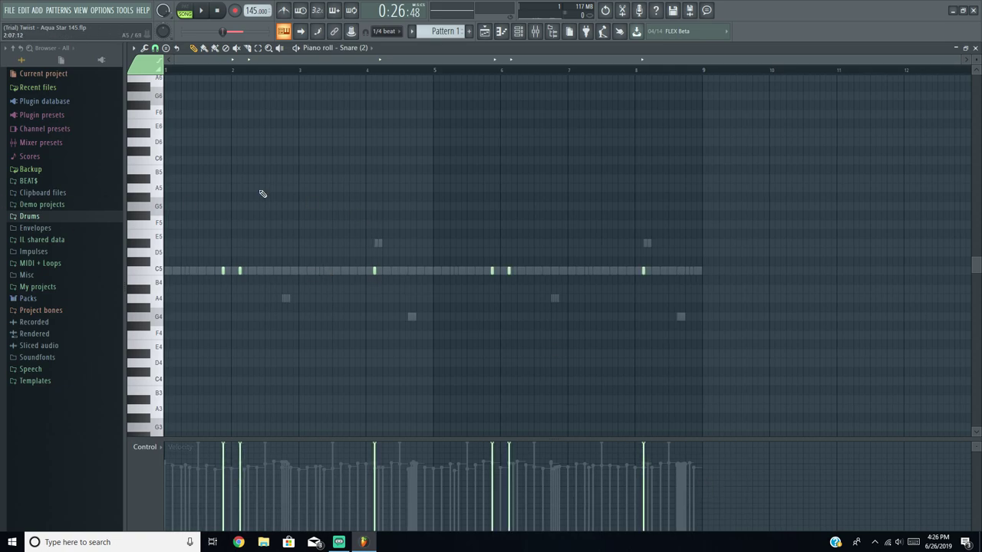
key(space)
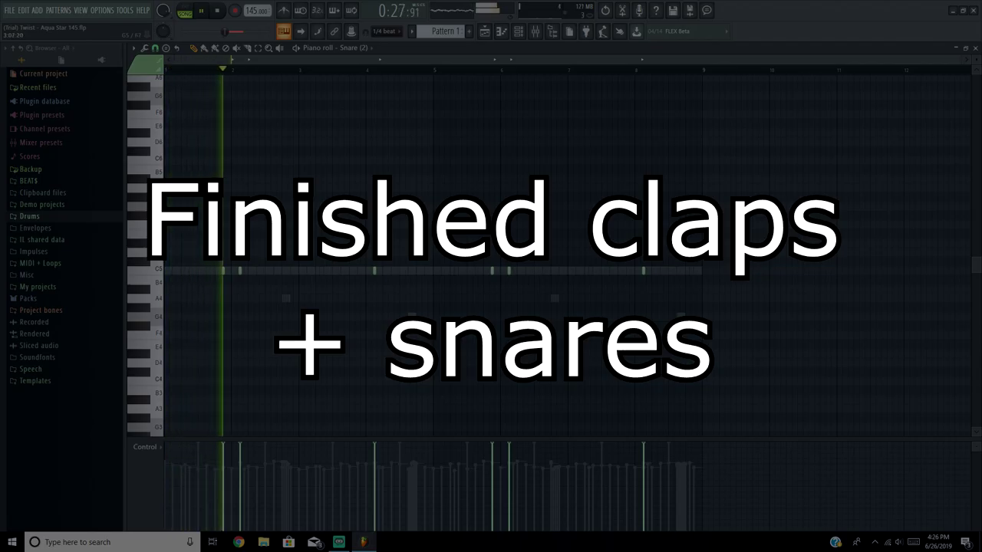
click(975, 48)
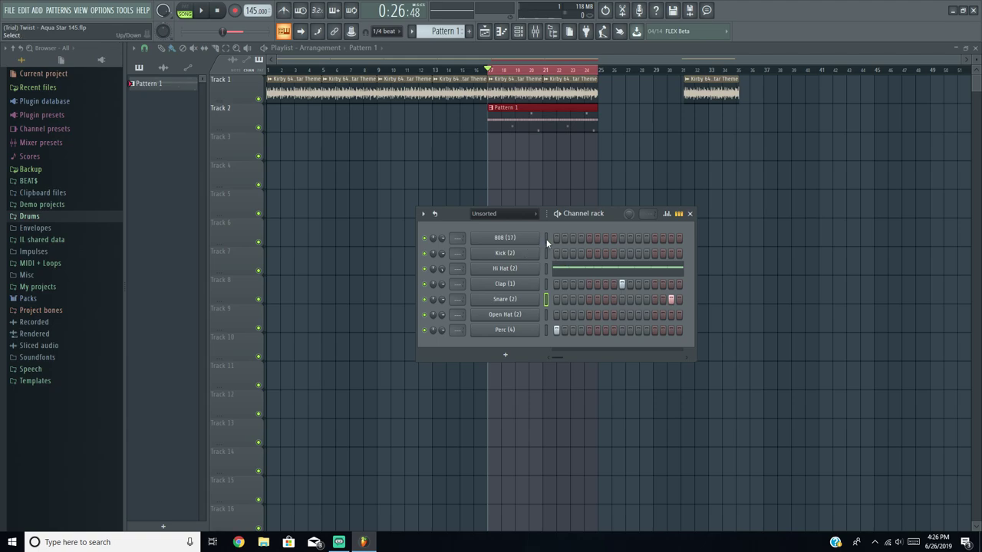
Step: Add a Kick (2) hit on step 1 and lower the attack in the 808 (17) channel's volume envelope settings
click(557, 255)
click(519, 238)
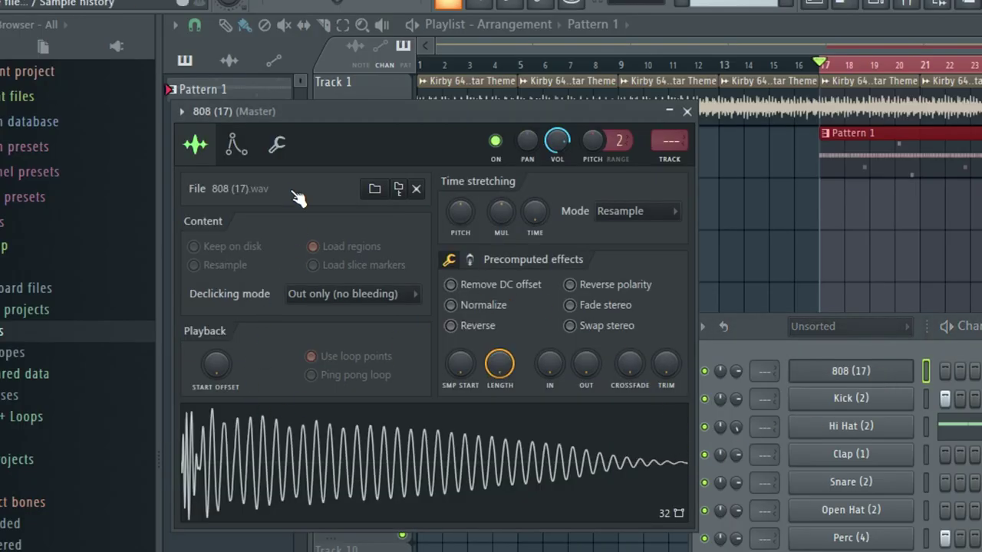
click(167, 113)
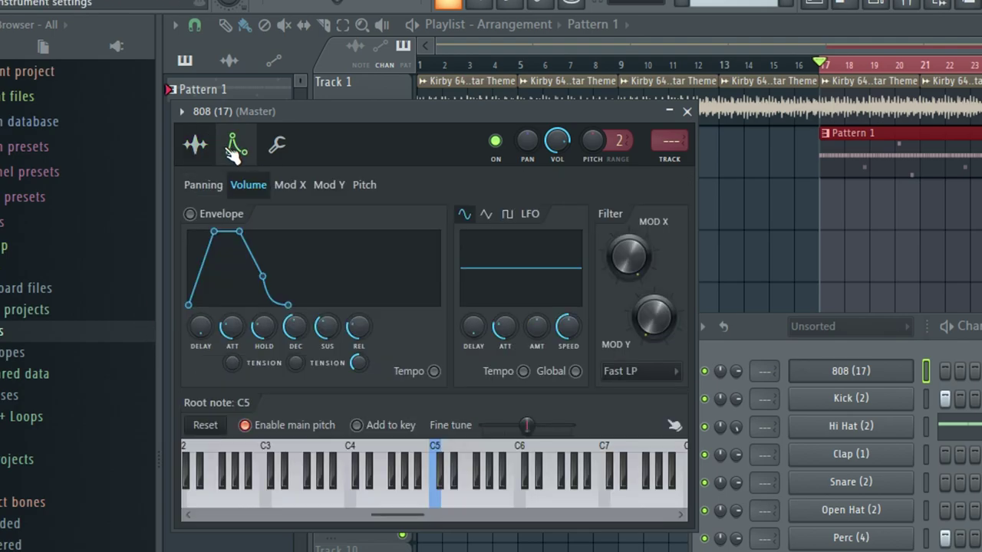
drag(238, 326, 238, 337)
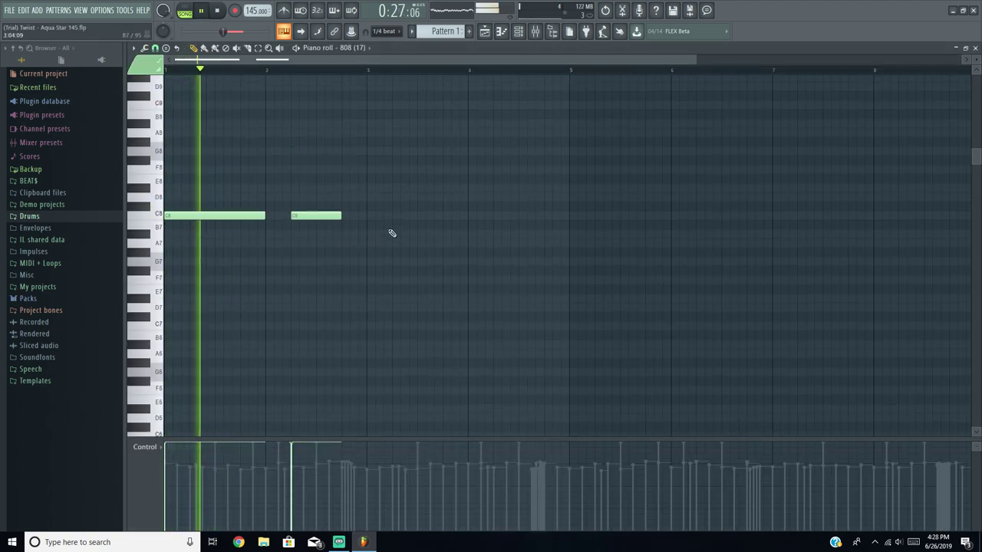
Step: Try the first 808 (17) note at D8 and D#8 while playing it against the sample
right_click(228, 252)
ctrl+click(247, 215)
key(space)
key(space)
key(space)
key(shift+Up)
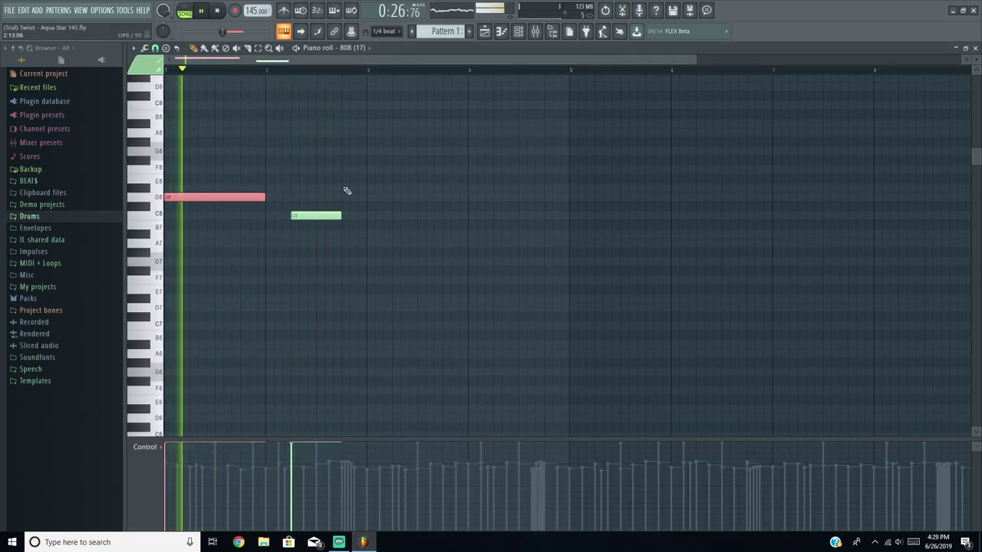
key(space)
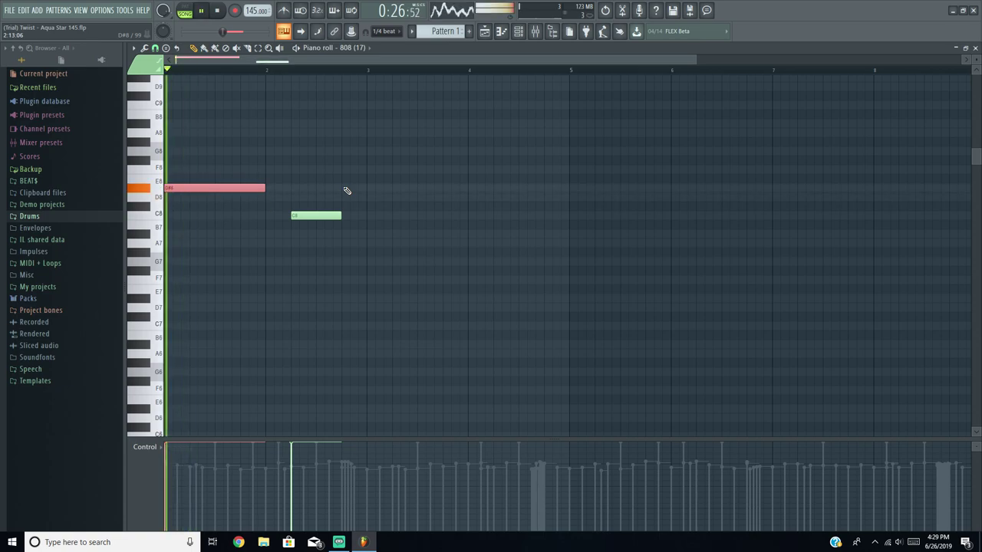
key(space)
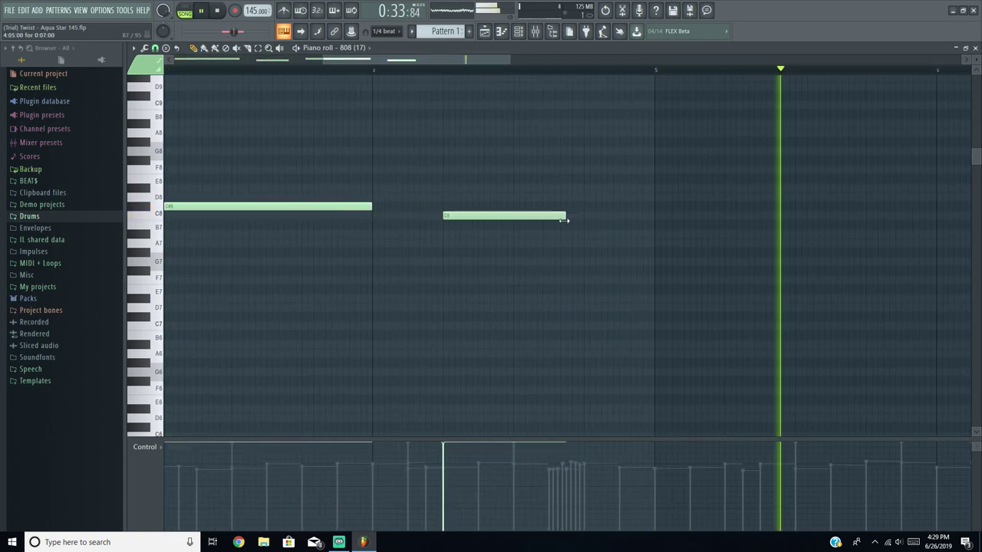
Step: Add another C8 note near the end of bar 4 in the 808 (17) line, and open the Kick (2) piano roll
click(629, 214)
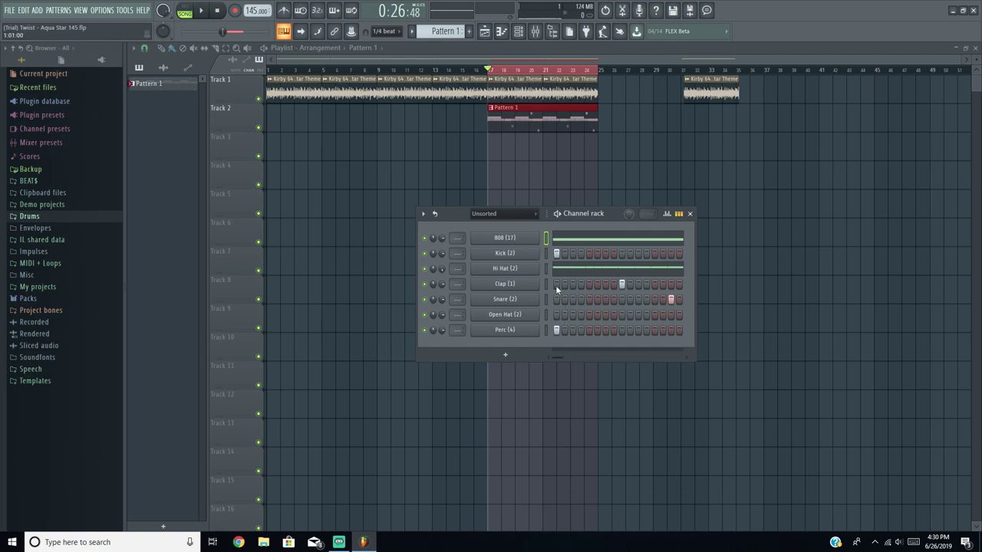
right_click(512, 256)
click(560, 256)
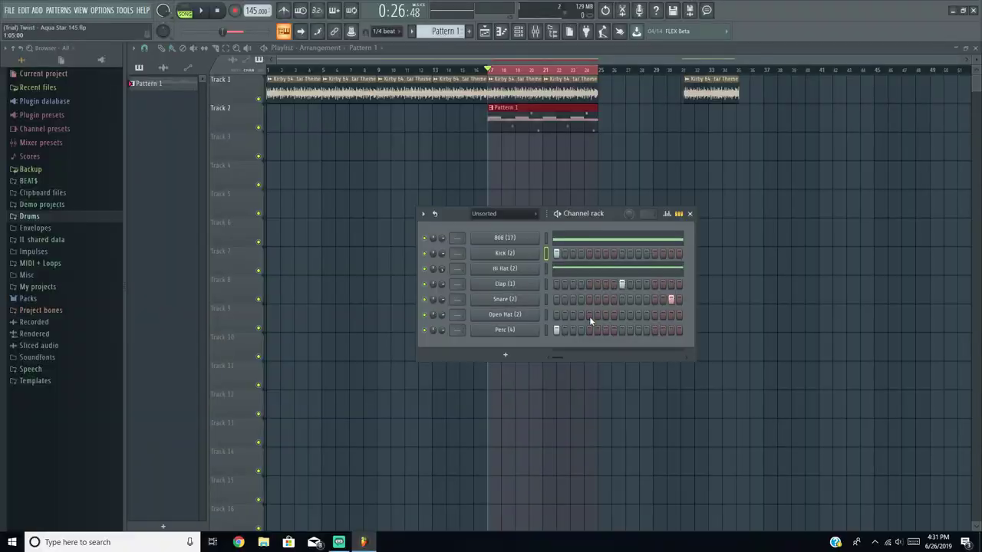
Step: Add an Open Hat (2) hit on step 5 and repeat it every two bars through bar 7 in its piano roll
click(589, 315)
key(space)
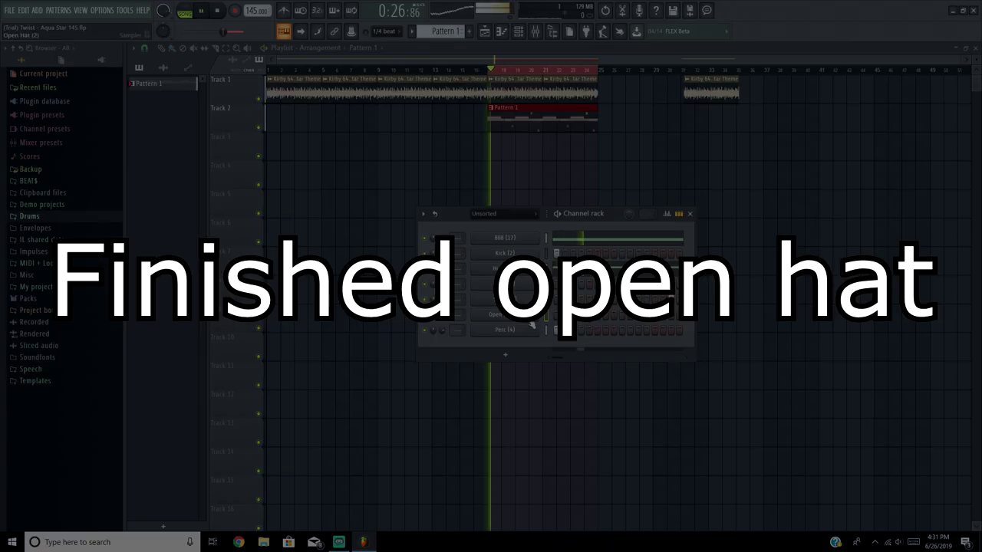
right_click(537, 311)
click(567, 316)
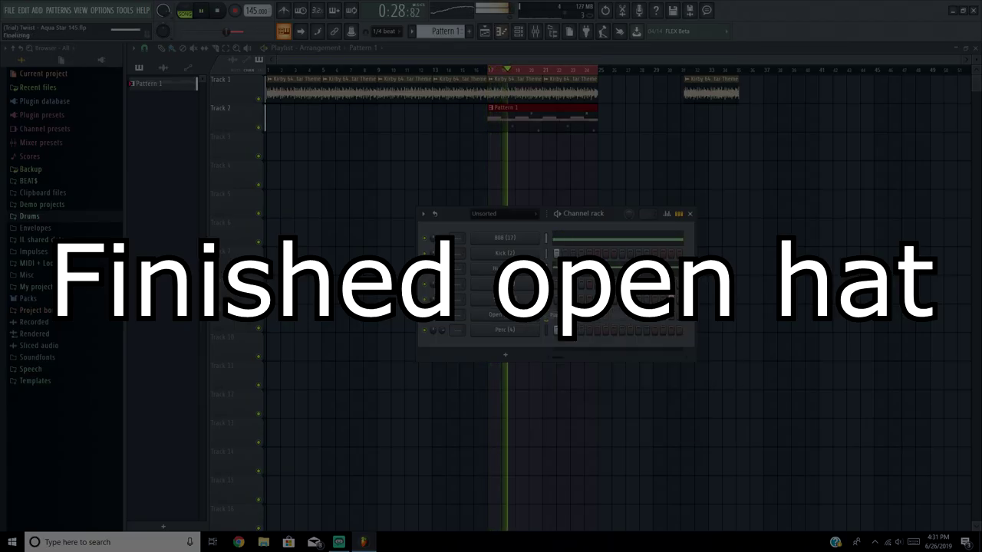
scroll(336, 344, up, 4)
scroll(339, 338, down, 4)
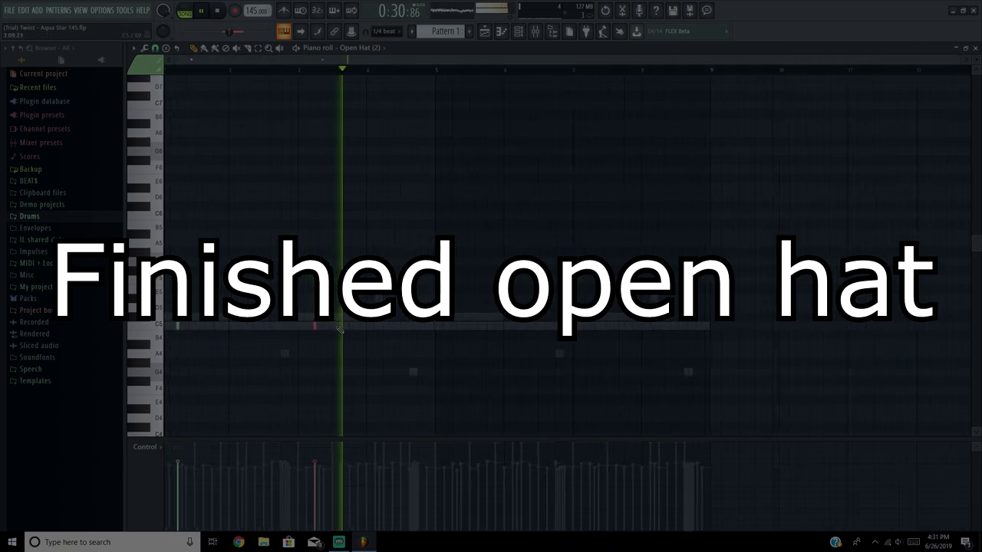
scroll(405, 335, up, 4)
scroll(583, 326, down, 4)
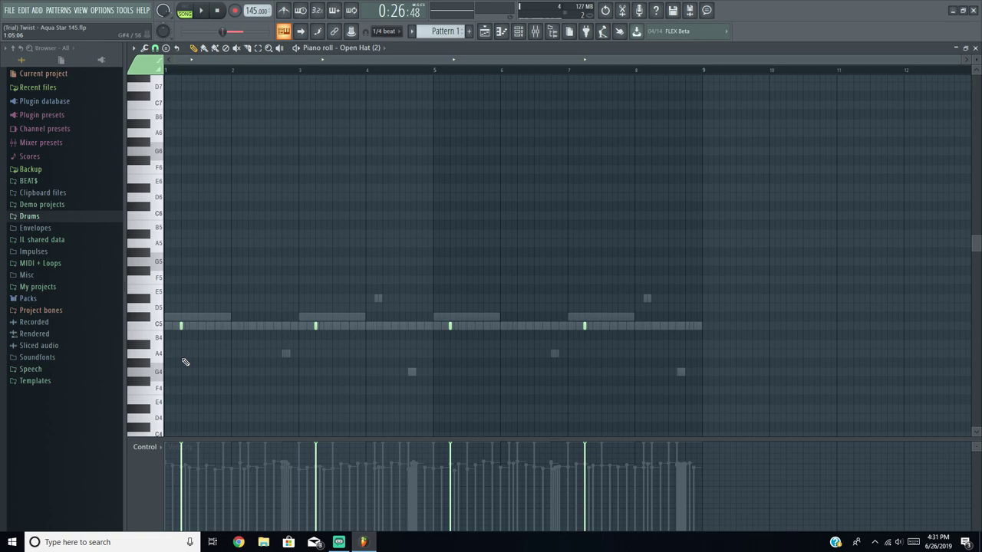
drag(235, 377, 178, 282)
key(Escape)
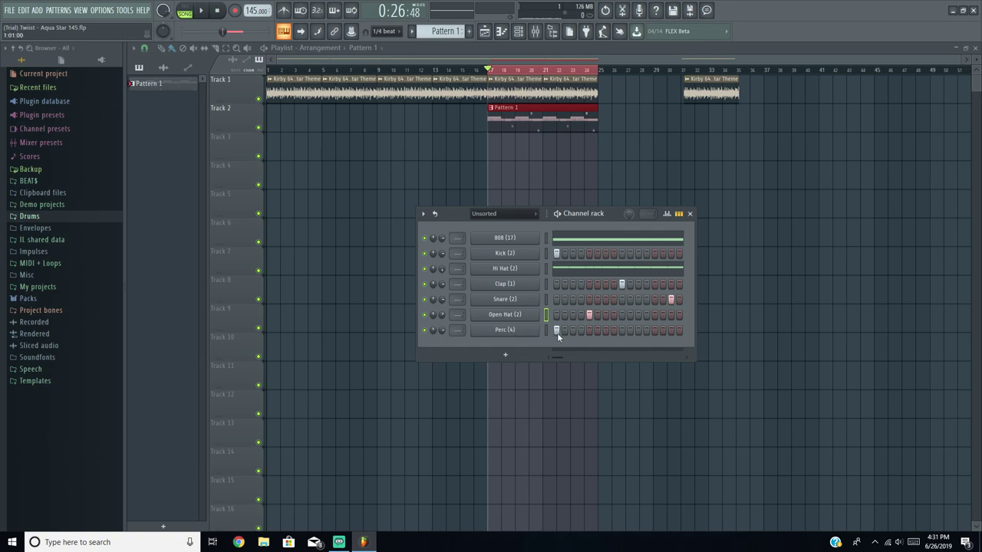
Step: Play back the beat and review the 808 (17) line in its piano roll
key(space)
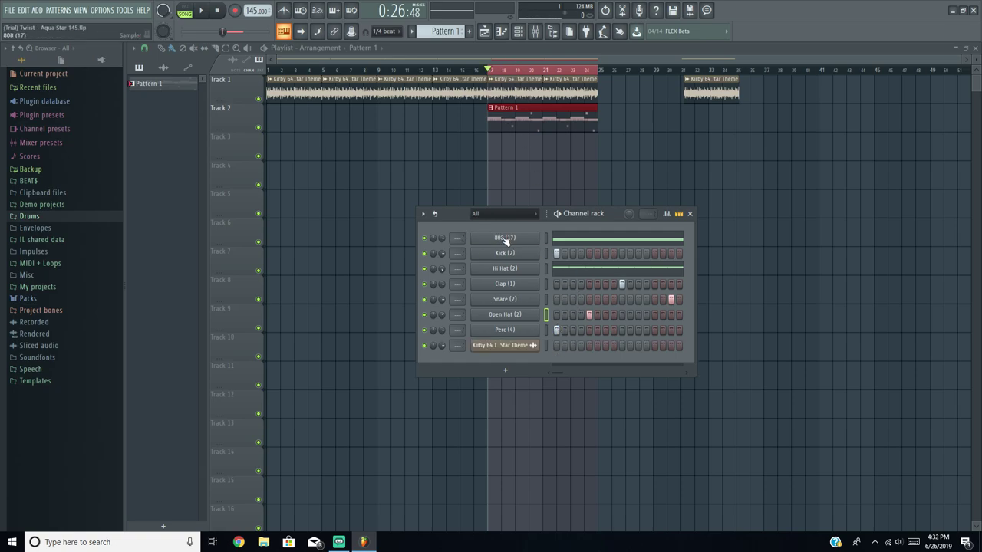
right_click(506, 240)
click(564, 238)
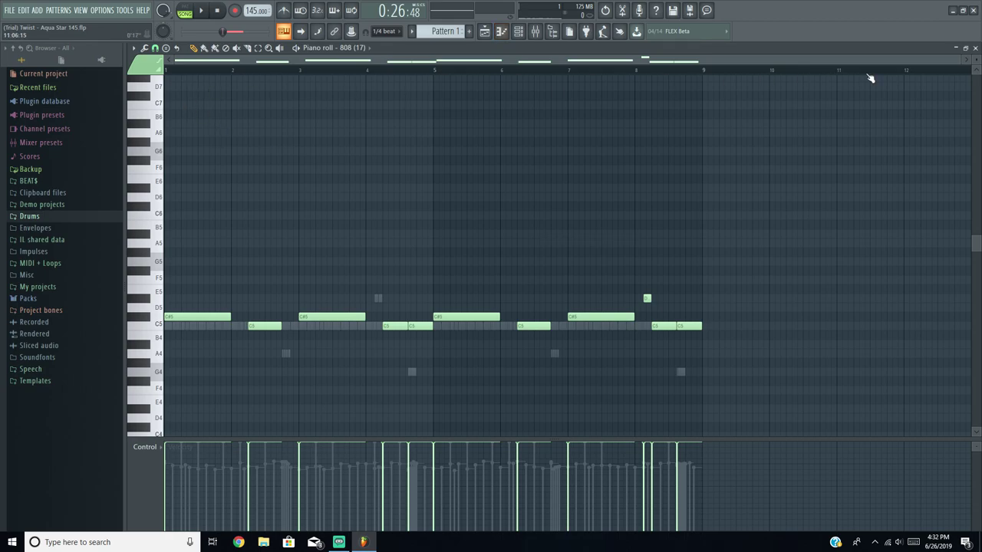
key(space)
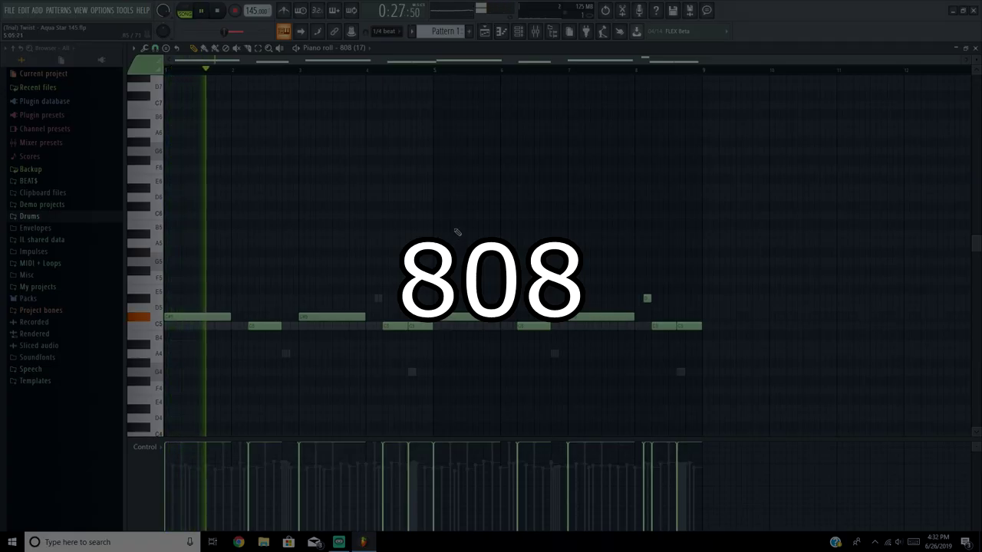
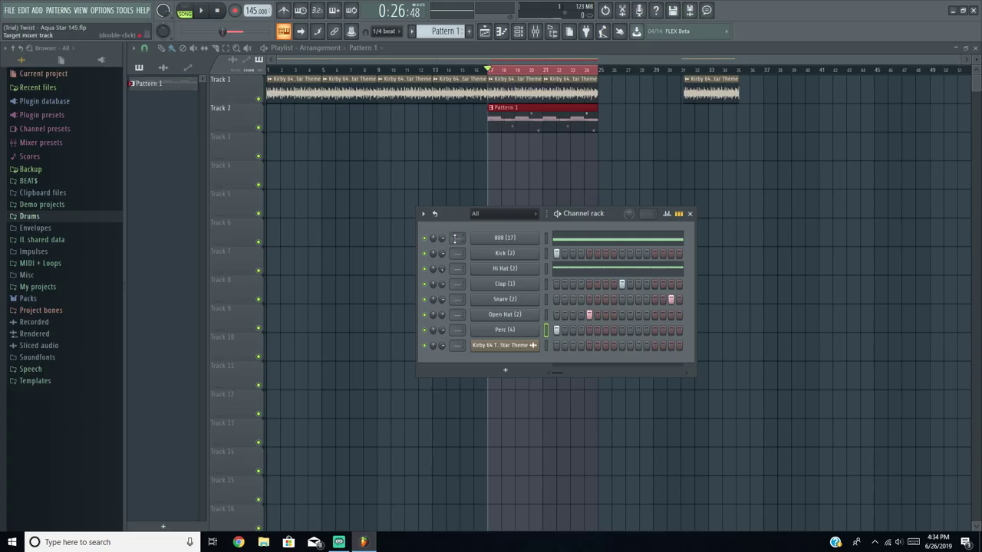
Step: Assign the channels to mixer tracks and load Fruity Parametric EQ 2 into Slot 1 of Insert 8
drag(455, 239, 457, 338)
key(F9)
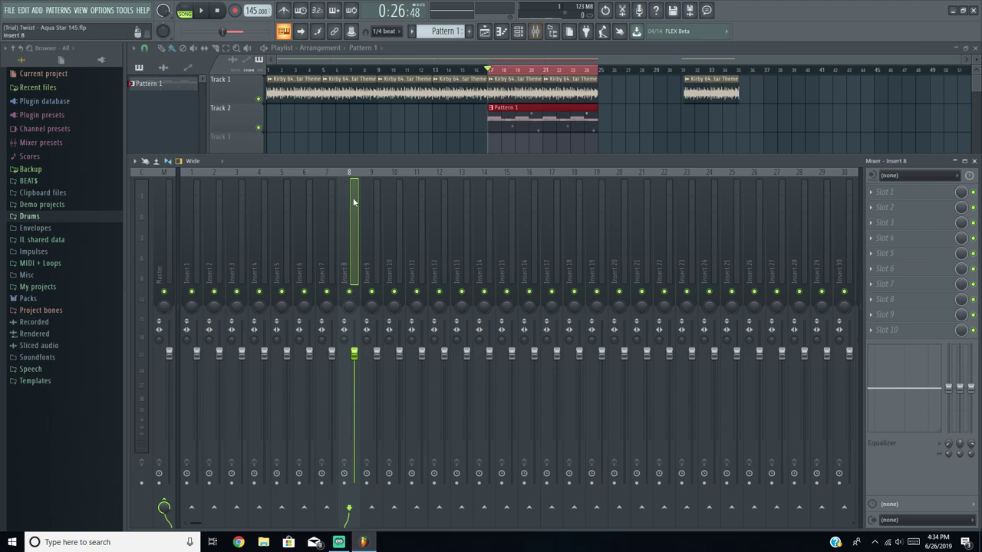
click(884, 193)
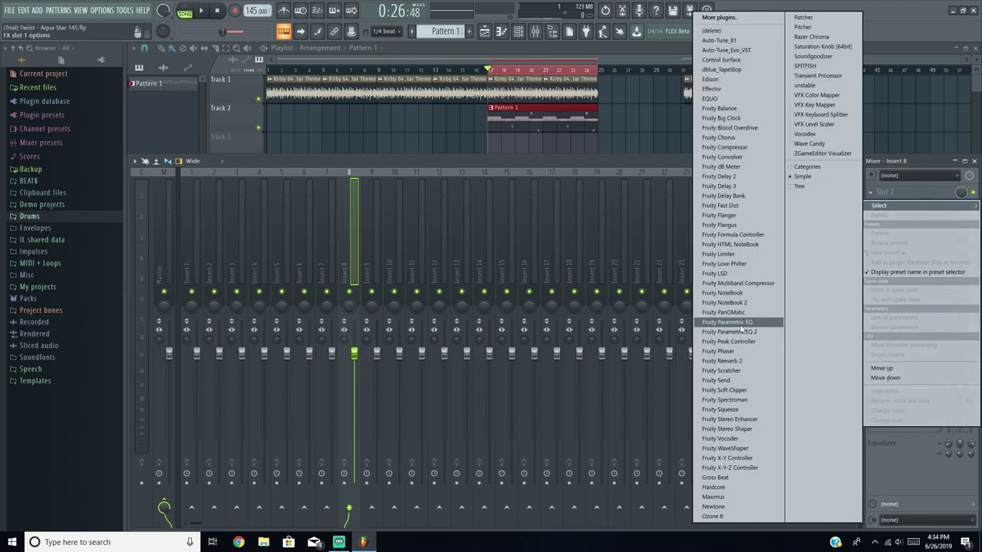
click(742, 333)
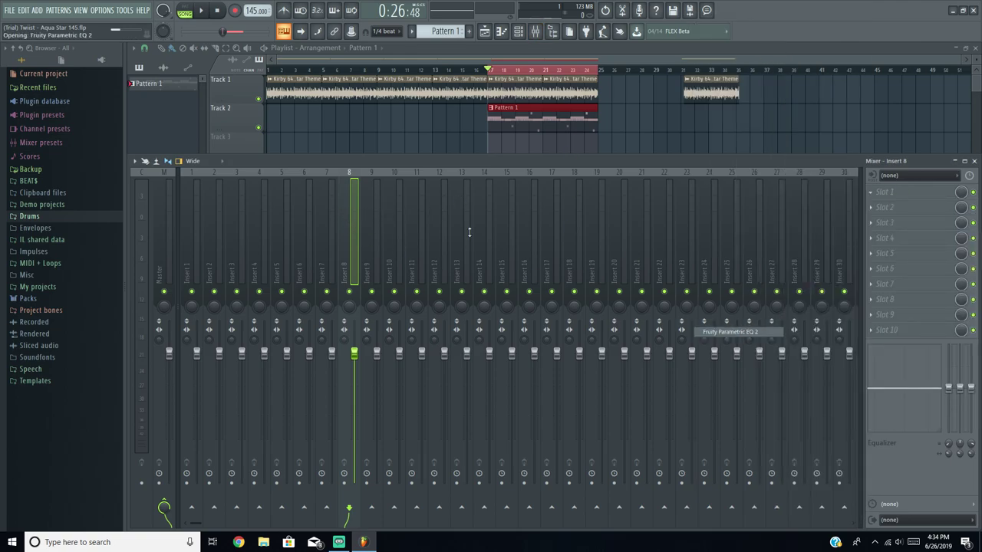
Step: Roll off the lows with EQ band 1 at about 150 Hz, audition it, and boost band 5 by 18 dB at 4779 Hz
drag(206, 205, 236, 205)
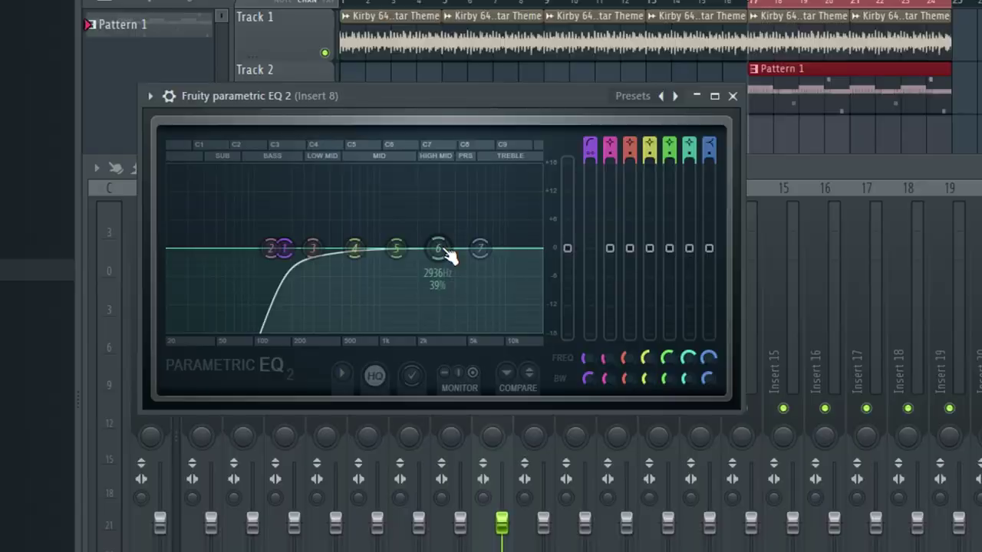
key(space)
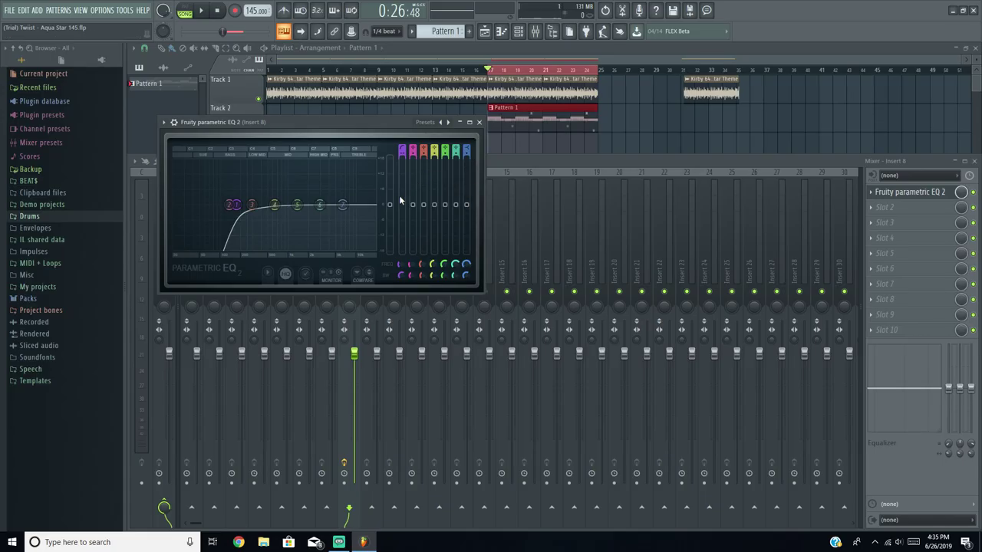
key(space)
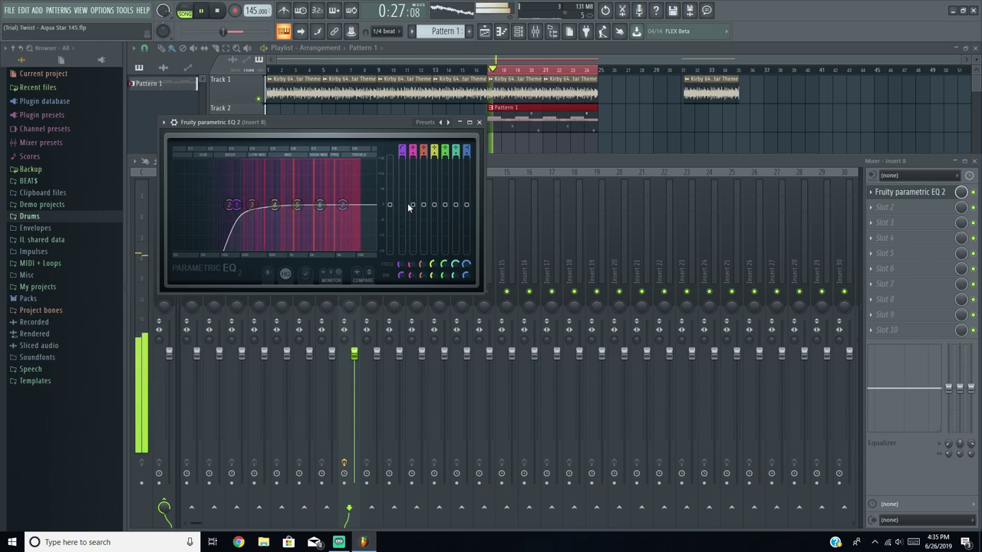
key(space)
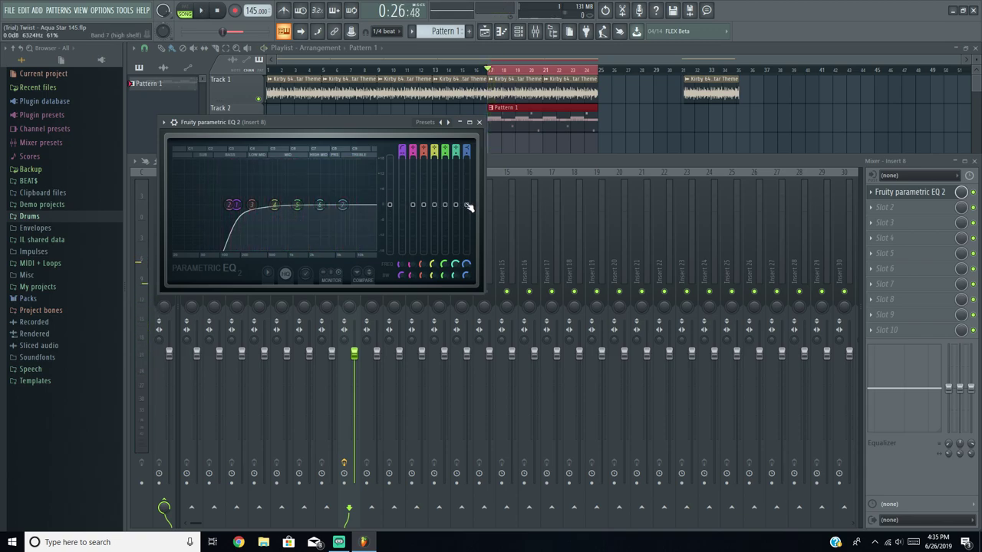
drag(319, 205, 334, 161)
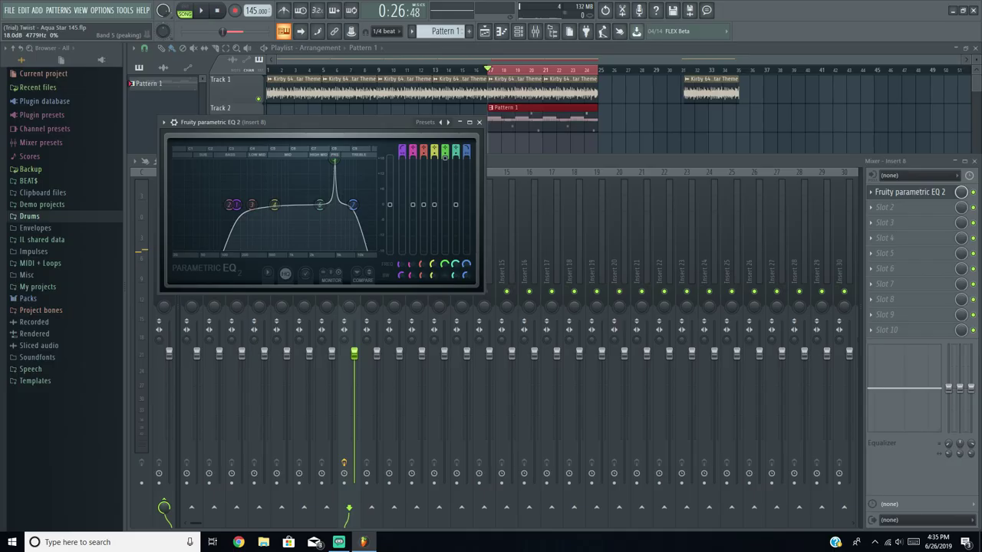
Step: Cut EQ band 5 by about 9 dB at 4779 Hz and notch out a narrow band 6 at about 7.2 kHz
drag(839, 128, 838, 328)
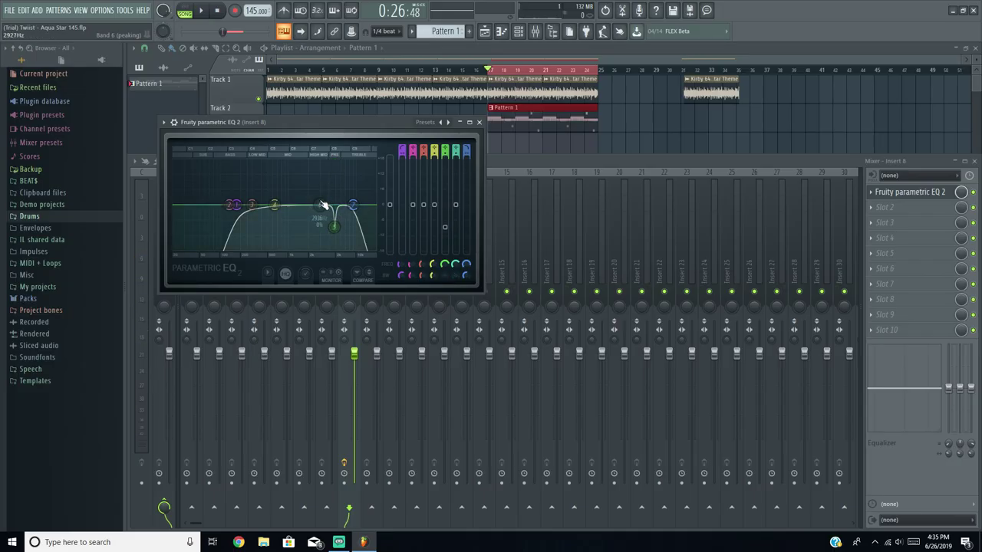
drag(319, 205, 323, 164)
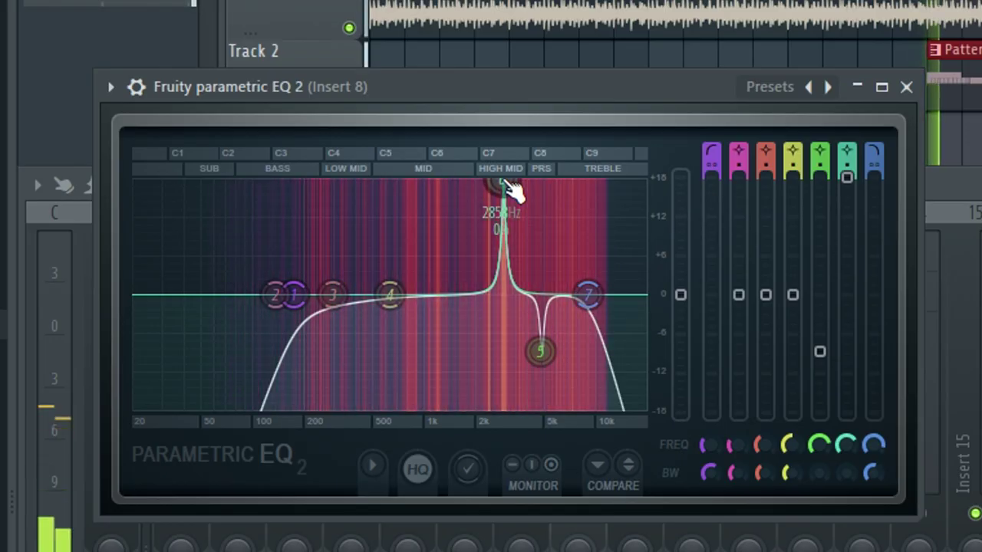
drag(509, 190, 572, 182)
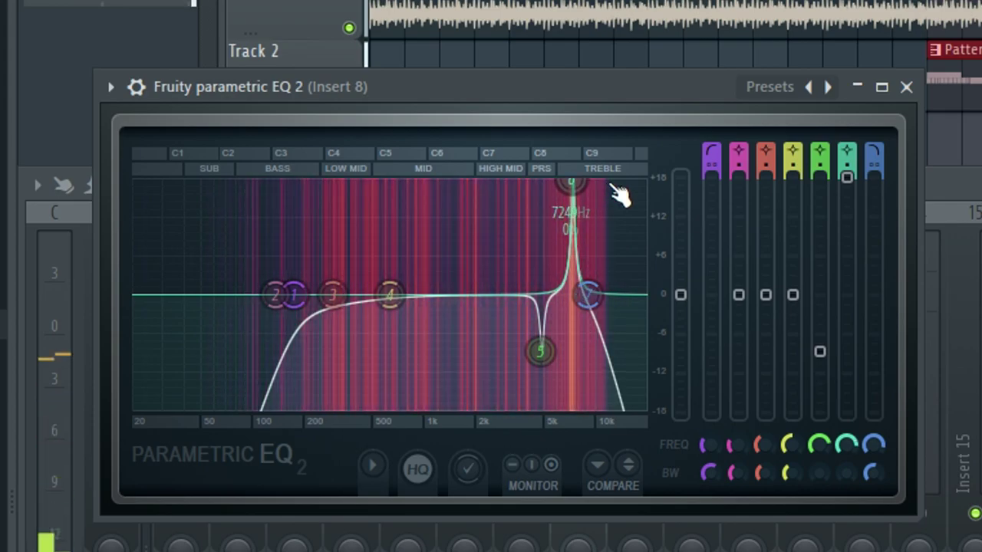
drag(847, 193, 847, 365)
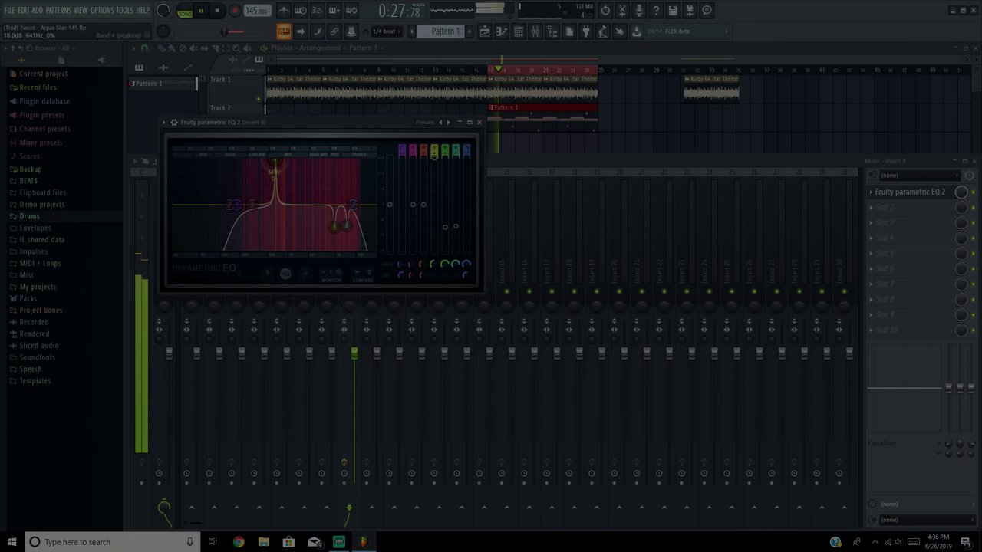
Step: Cut narrow EQ notches with band 4 at 641 Hz, band 3 at 1433 Hz and band 2 between bands 3 and 5, and close the EQ
drag(389, 188, 390, 348)
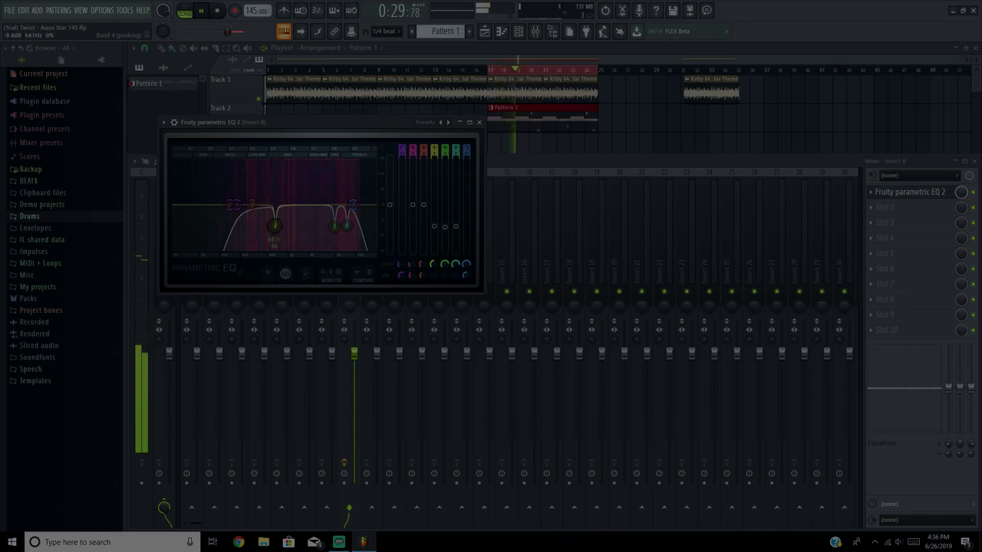
drag(332, 294, 347, 191)
scroll(348, 192, down, 5)
drag(257, 164, 299, 164)
drag(424, 159, 423, 225)
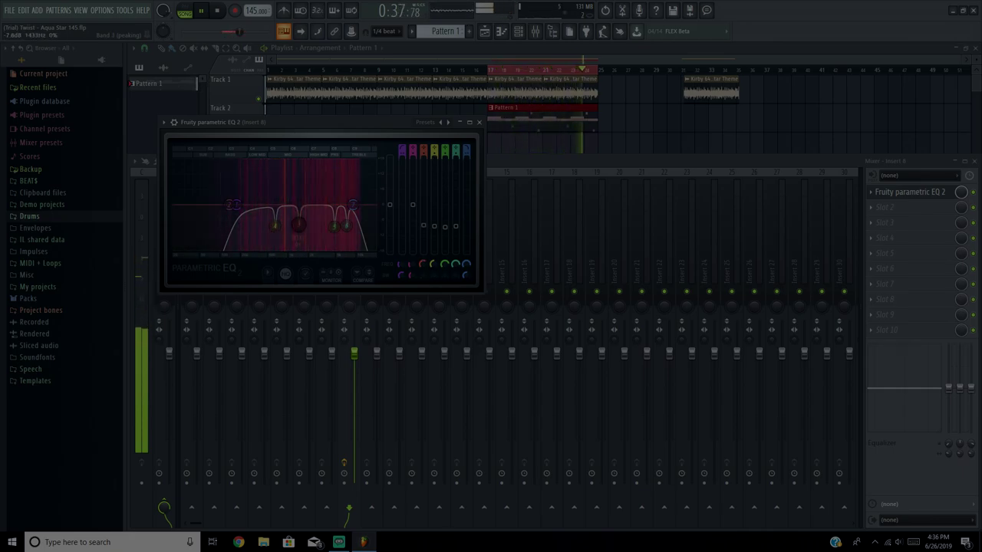
drag(229, 205, 325, 186)
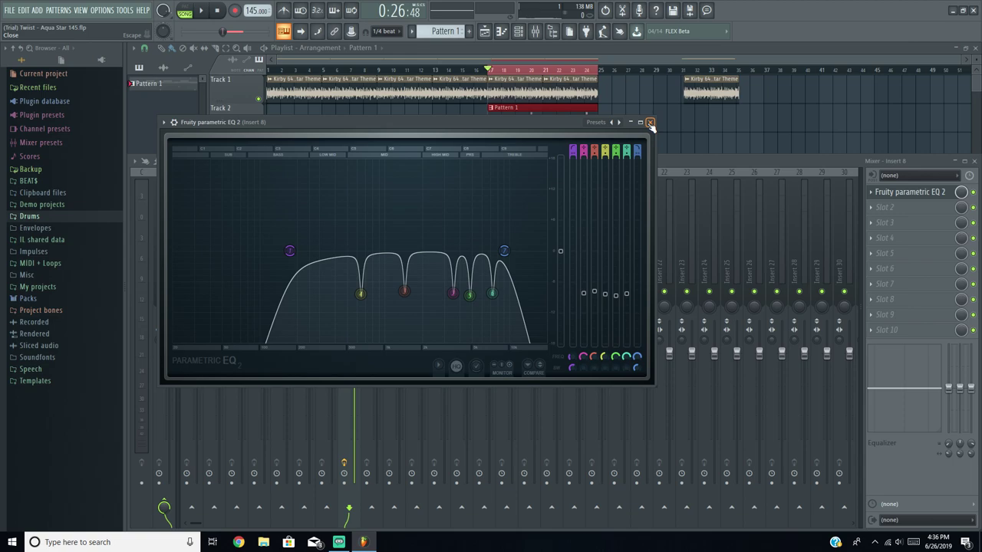
click(650, 122)
Step: Lower the Insert 8 sample's volume fader and play the beat to check the balance
drag(353, 353, 354, 394)
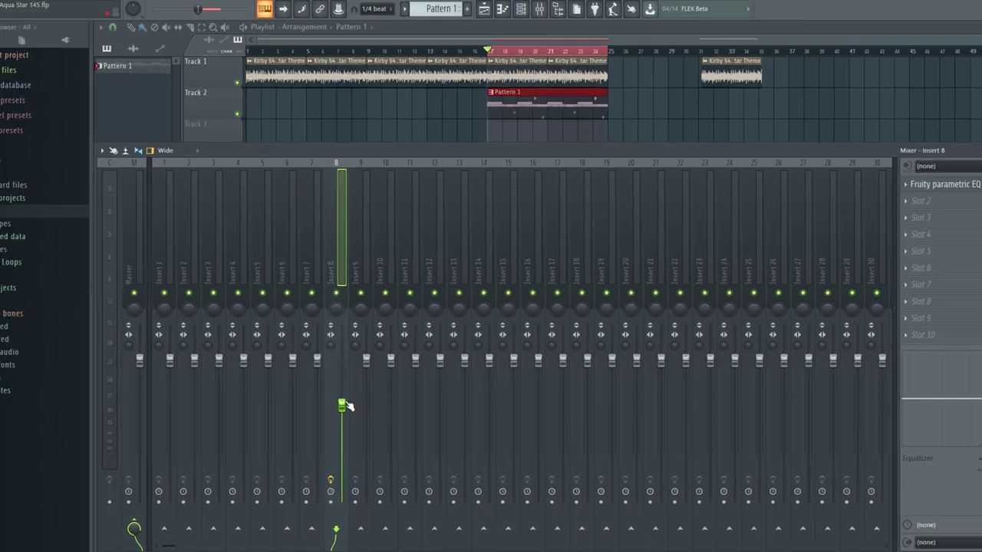
key(space)
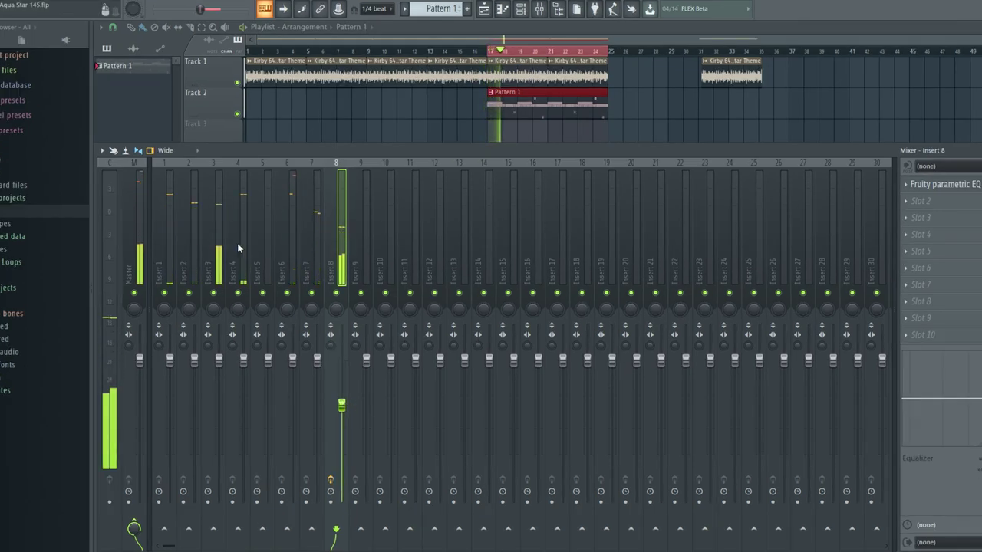
Step: Load Maximus into Slot 1 of the Master track with the Clear master preset
click(137, 220)
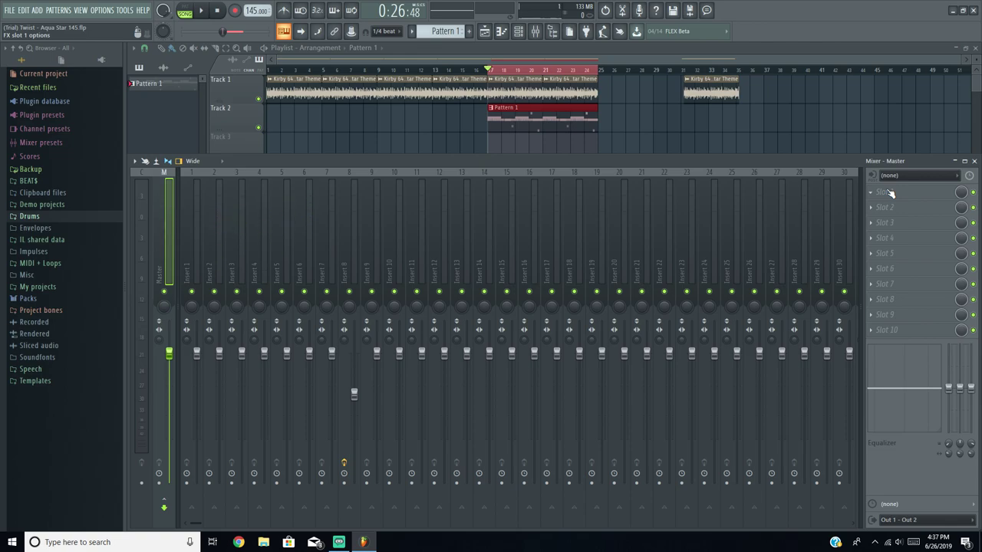
click(890, 193)
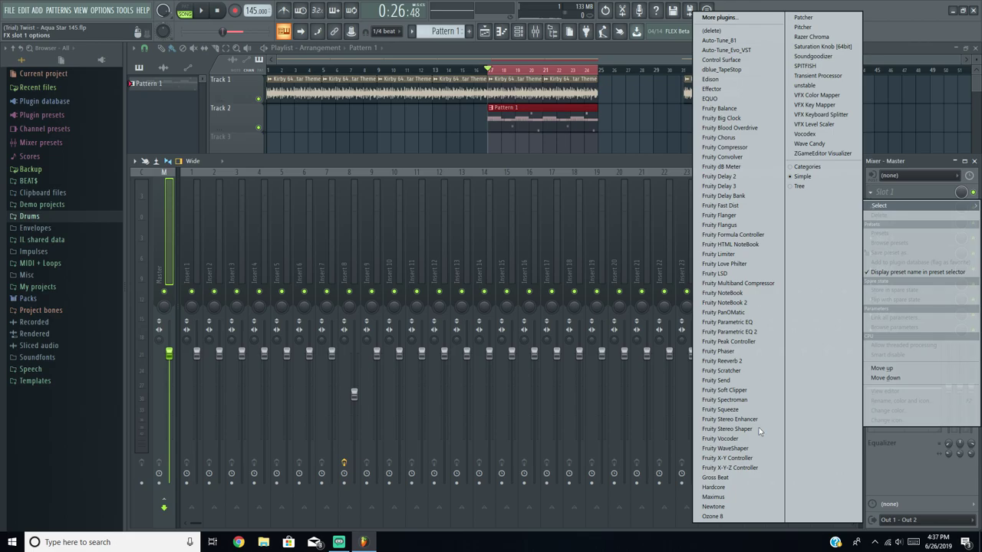
click(726, 498)
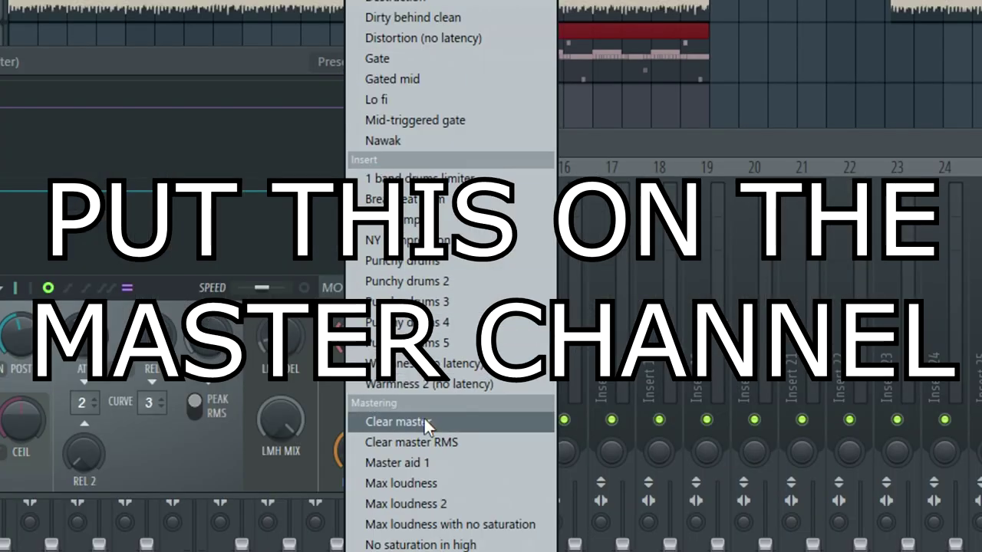
click(423, 418)
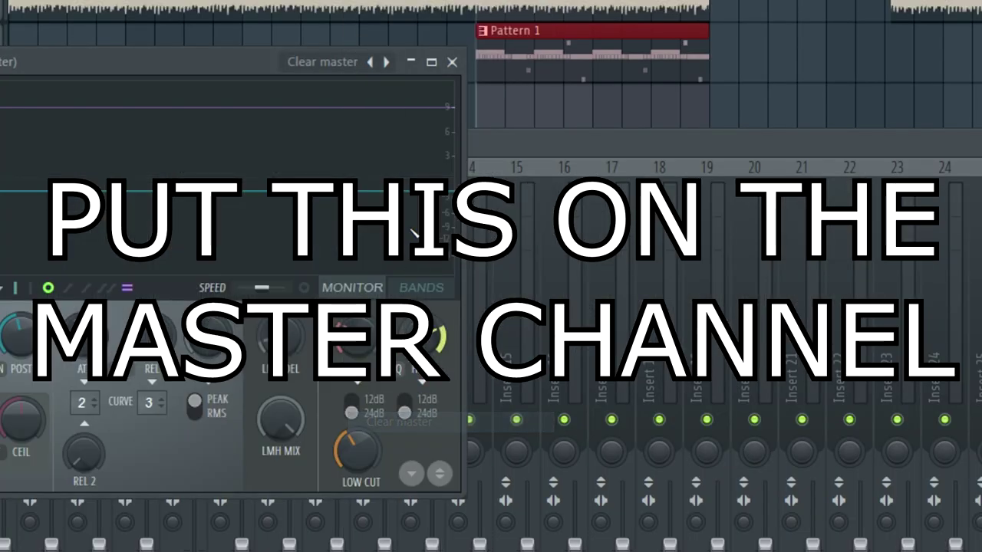
click(452, 62)
Step: Load Fruity Multiband Compressor into Slot 2 of the Master track with the Mastering 2.4dB preset
click(884, 207)
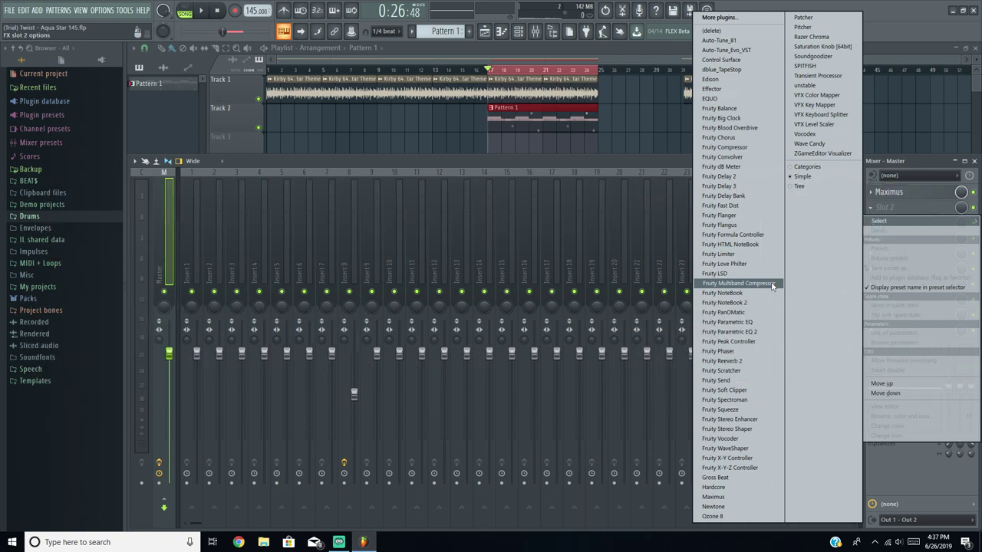
click(773, 286)
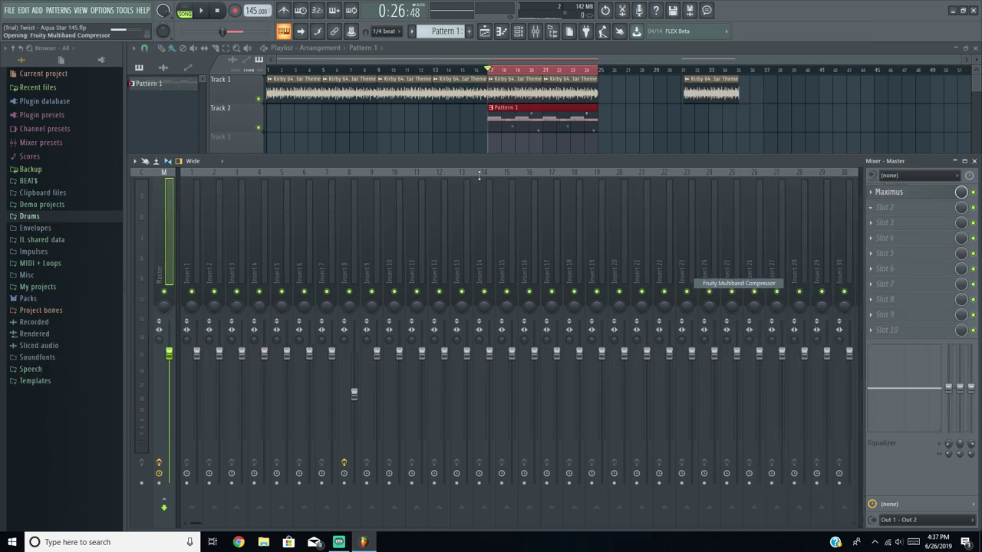
click(530, 136)
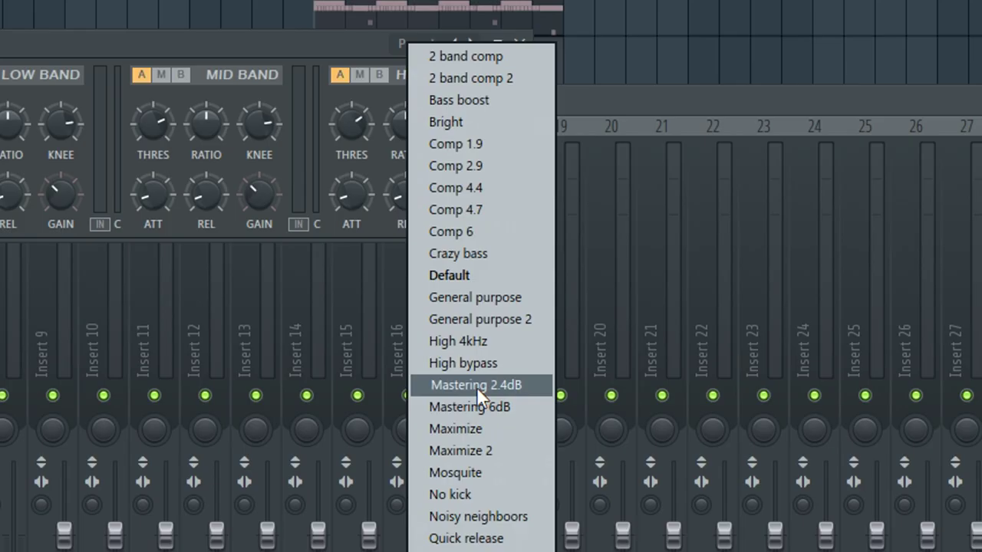
click(476, 385)
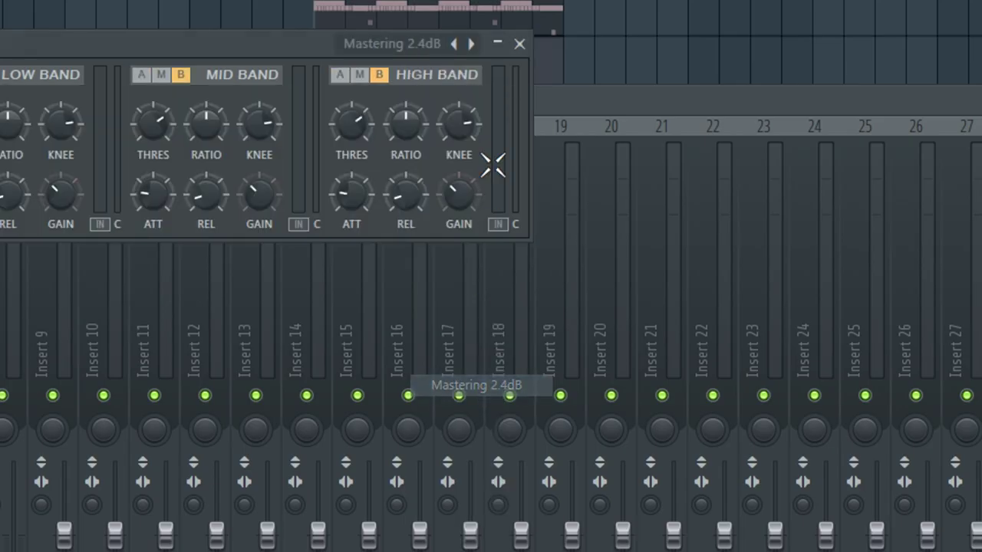
click(520, 44)
Step: Load Fruity Limiter into Slot 3 of the Master track and turn its attack, release and sustain down to minimum
click(885, 223)
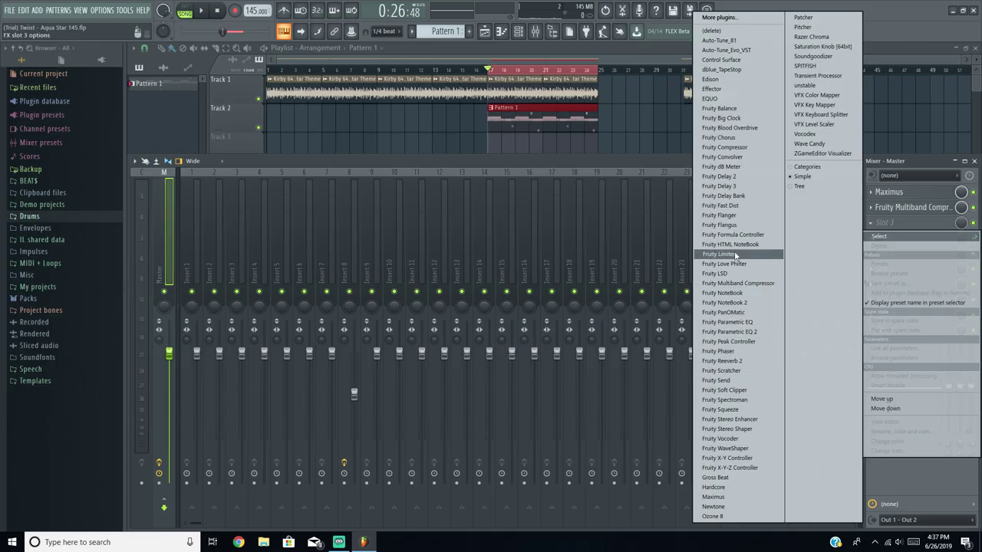
click(724, 254)
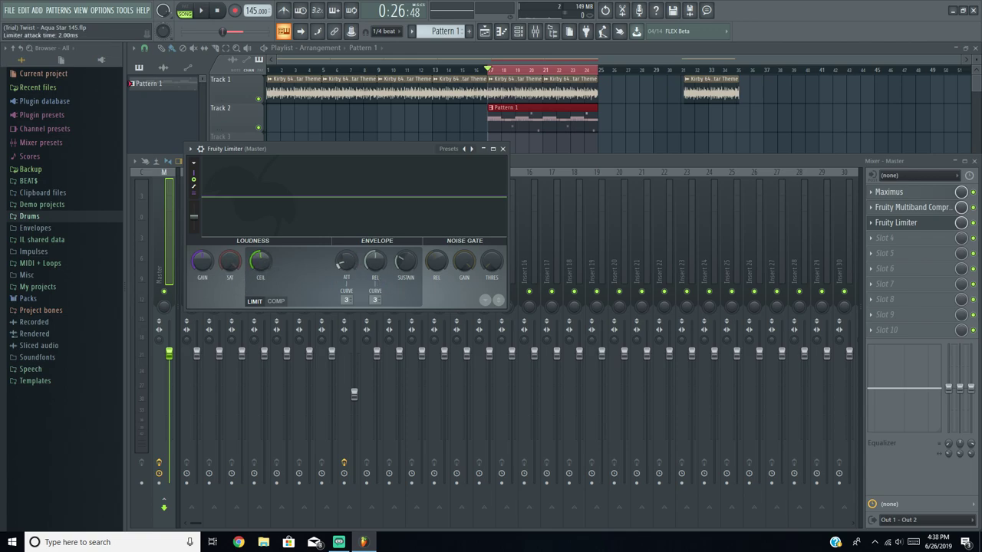
drag(406, 261, 408, 268)
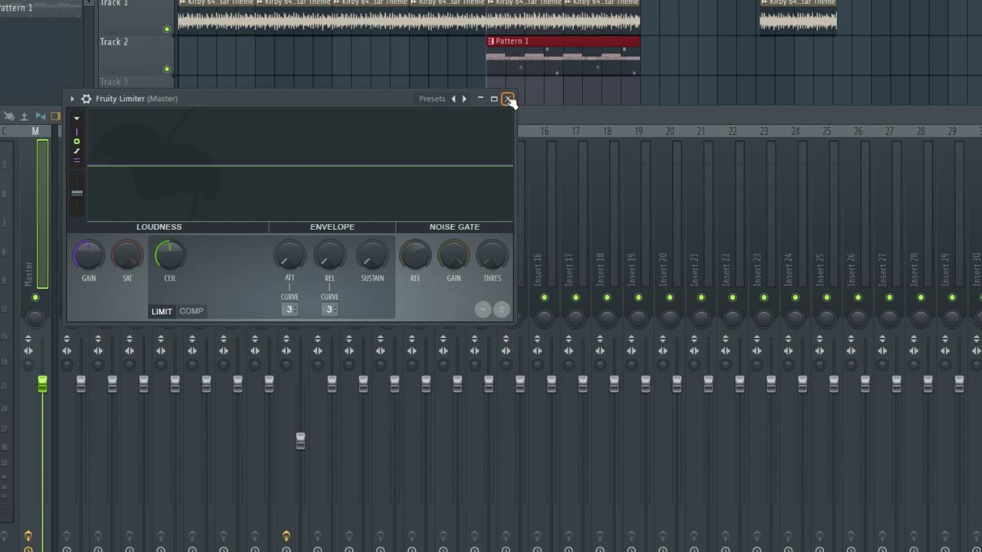
click(509, 100)
Step: Lower the Insert 6 fader well down and set the Insert 1 fader to 80% (-4.8 dB) while the beat plays
click(307, 213)
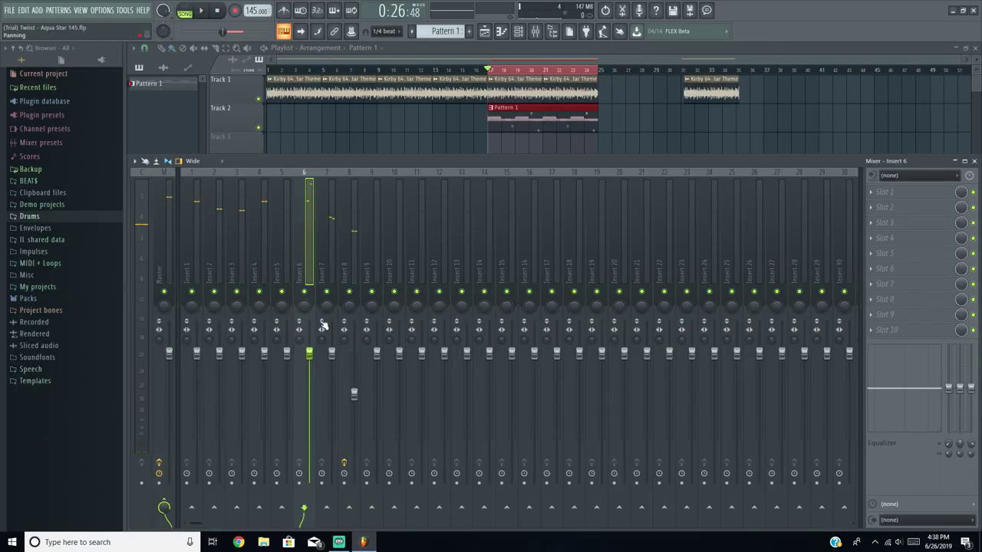
drag(312, 352, 309, 420)
click(196, 235)
key(space)
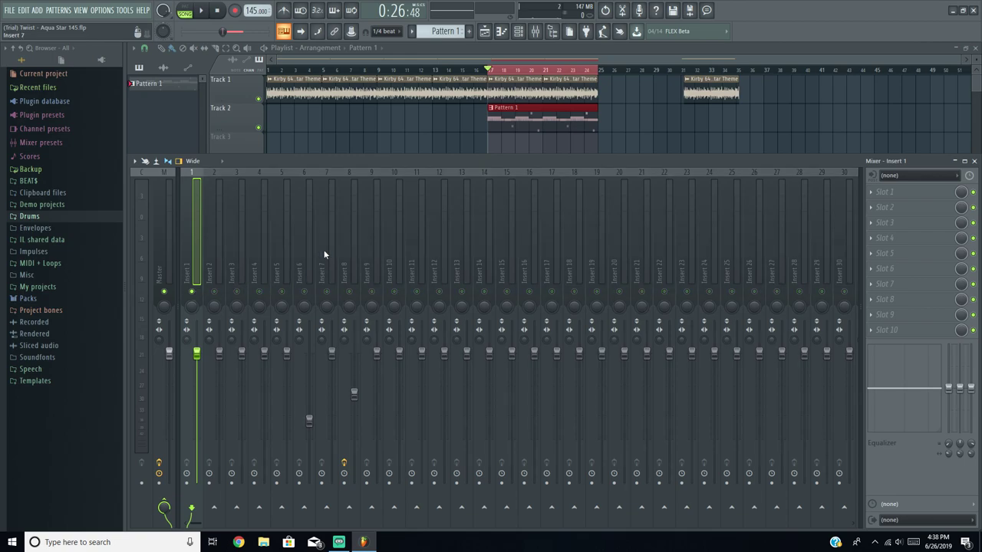
drag(197, 353, 196, 379)
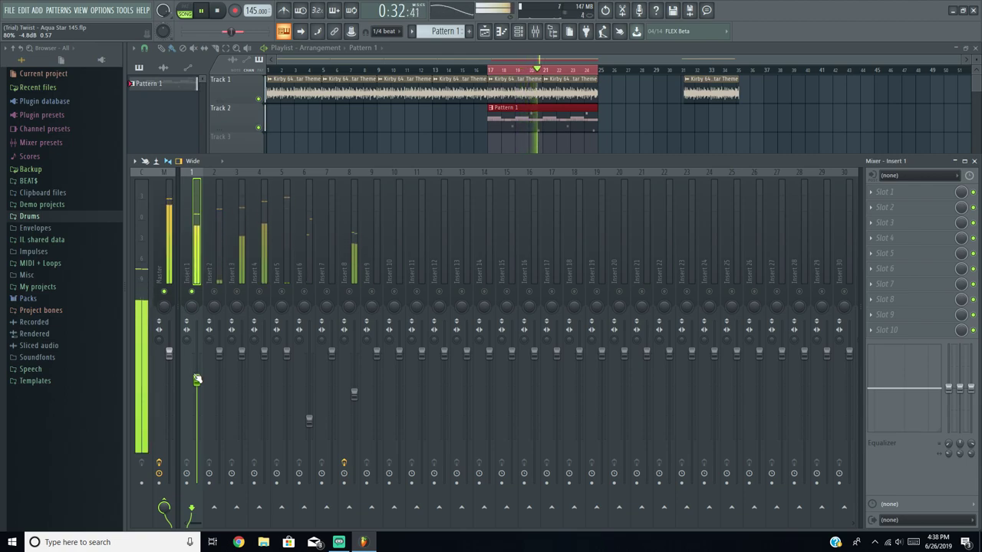
key(space)
key(space)
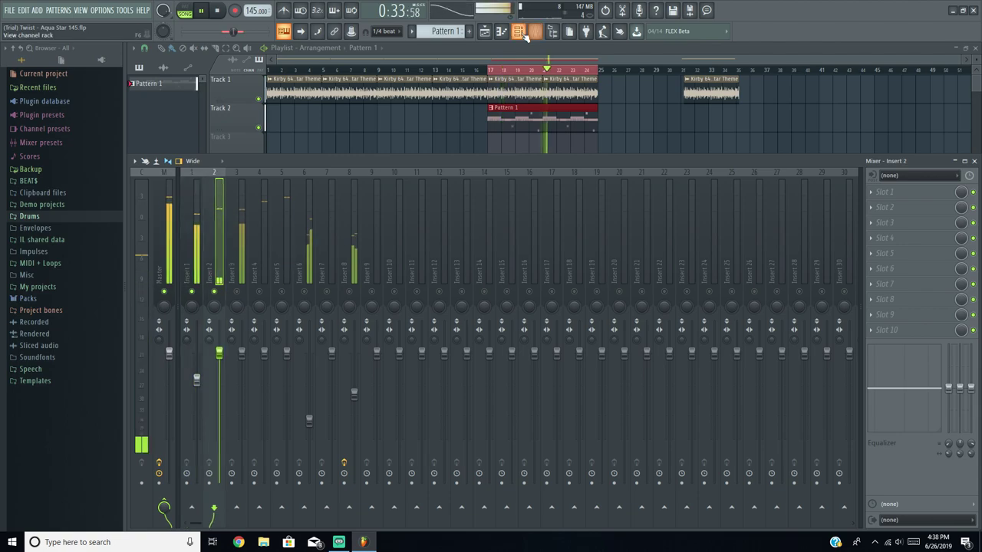
Step: Show the second page of precomputed effects for the Kick (2) channel and add a slight boost to the sample
click(535, 31)
click(519, 257)
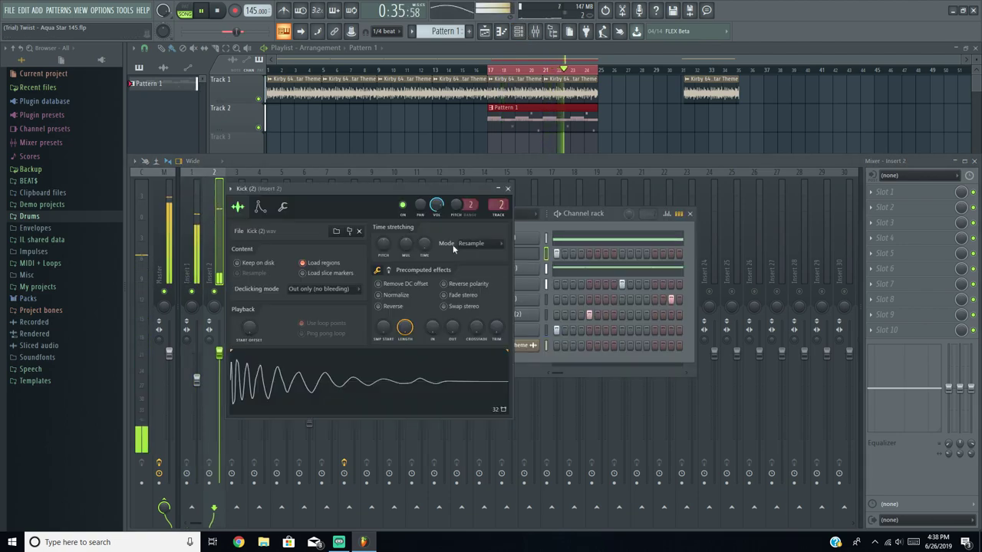
click(509, 189)
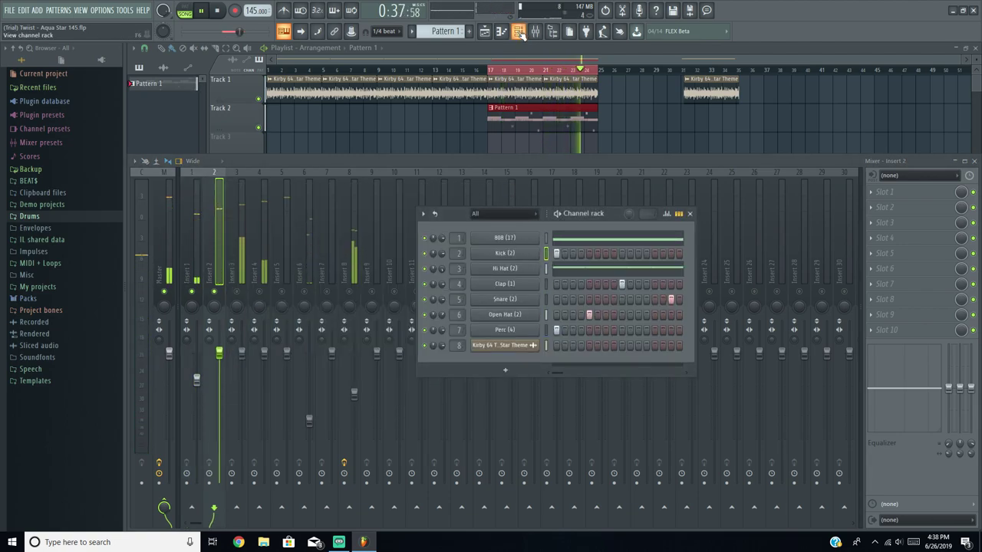
click(505, 253)
drag(403, 195, 485, 168)
click(475, 245)
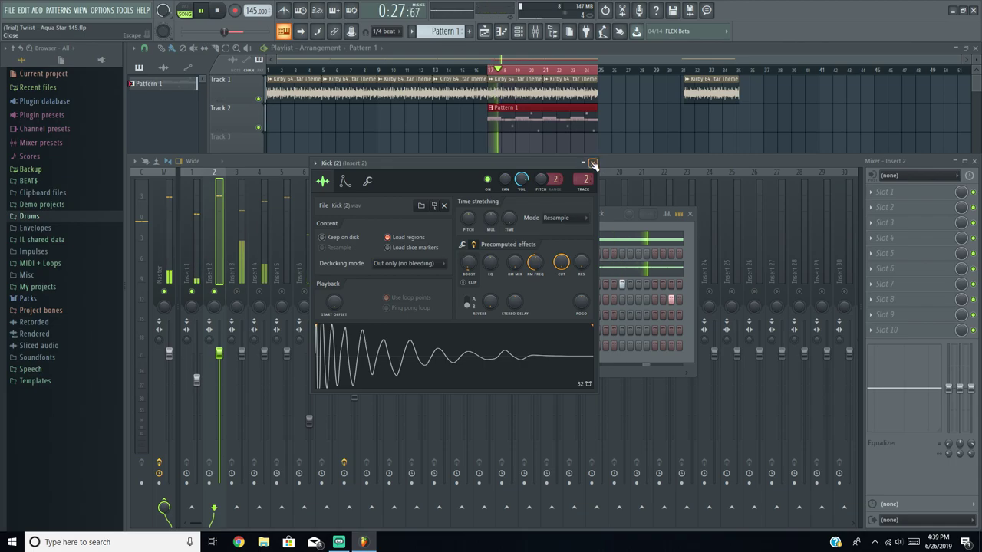
click(593, 163)
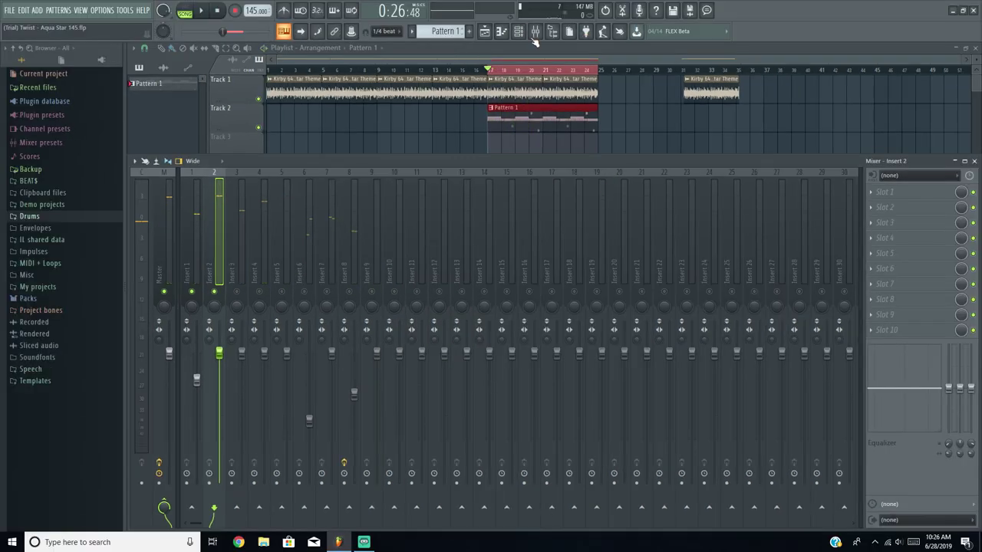
Step: Reopen the Kick (2) channel settings and raise the Boost in its precomputed effects further
click(521, 4)
click(526, 32)
click(548, 253)
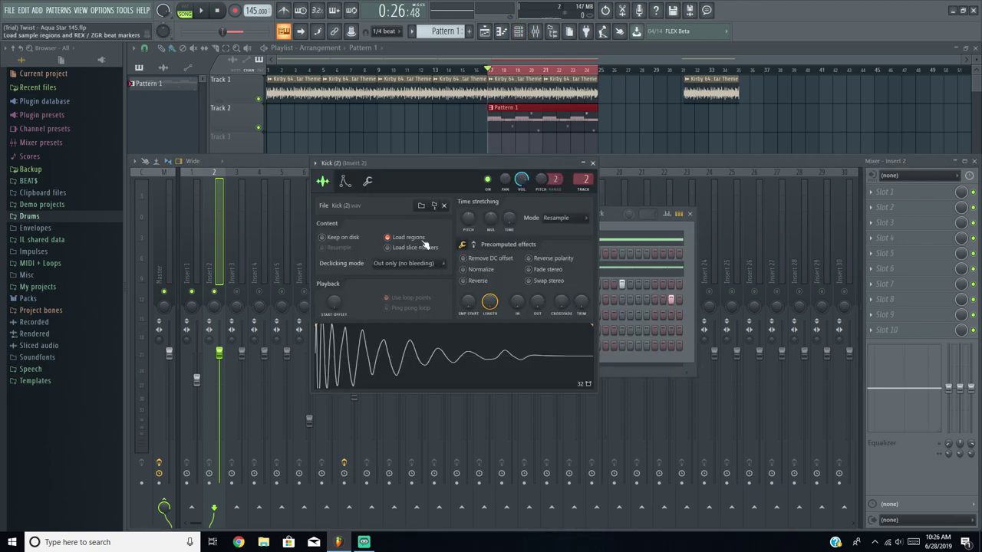
click(473, 244)
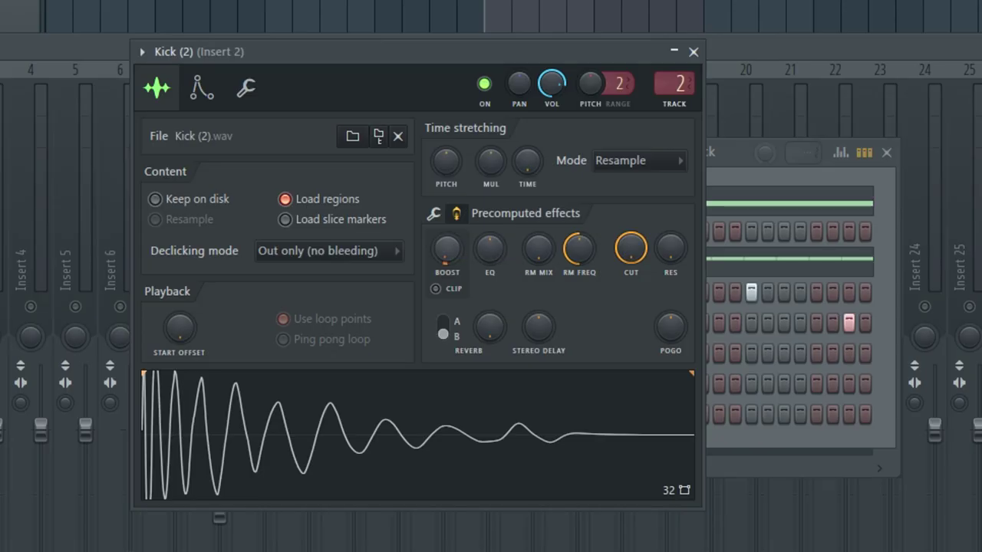
mouse_move(451, 243)
mouse_down()
mouse_move(451, 228)
mouse_move(451, 242)
mouse_up()
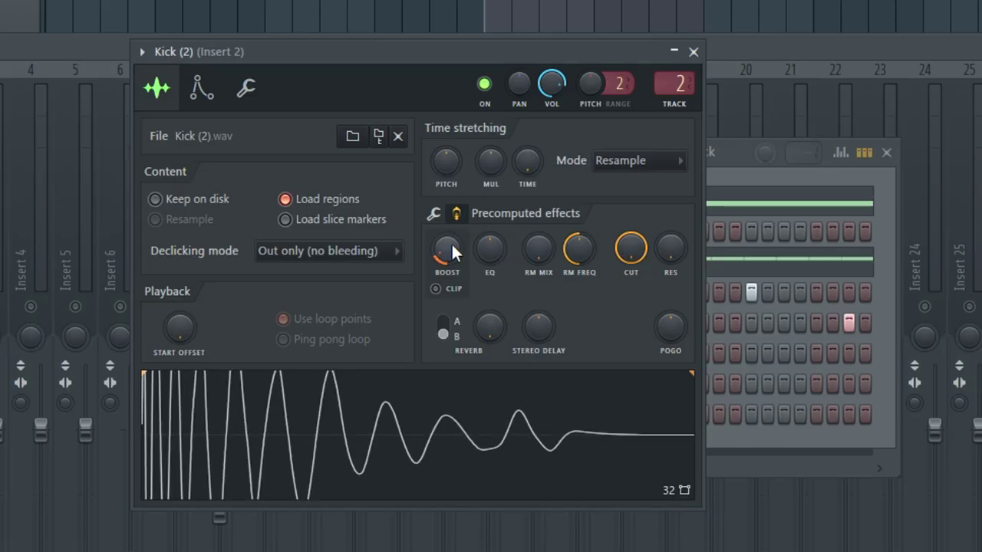
click(695, 53)
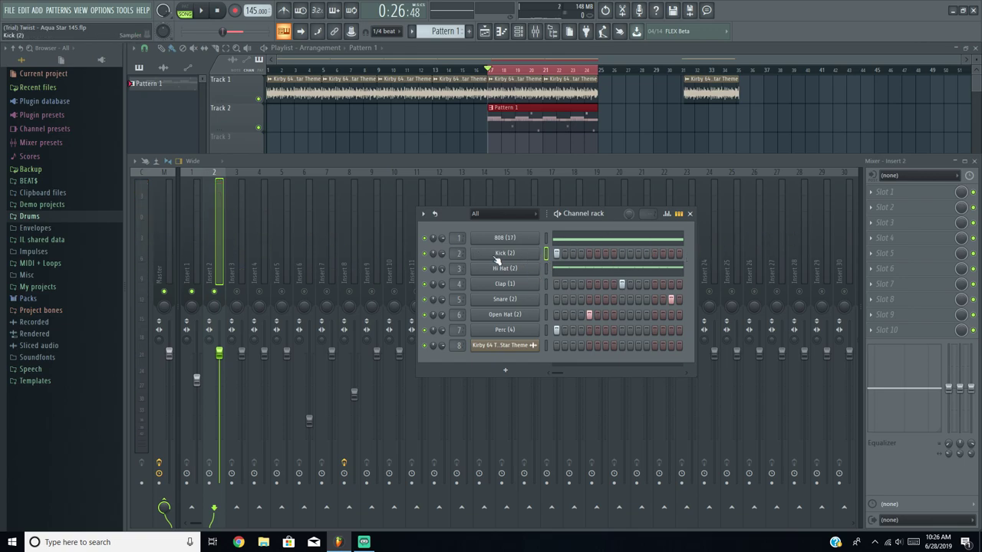
Step: Load Fruity Soft Clipper into Slot 1 of the kick's mixer track, Insert 2
key(F6)
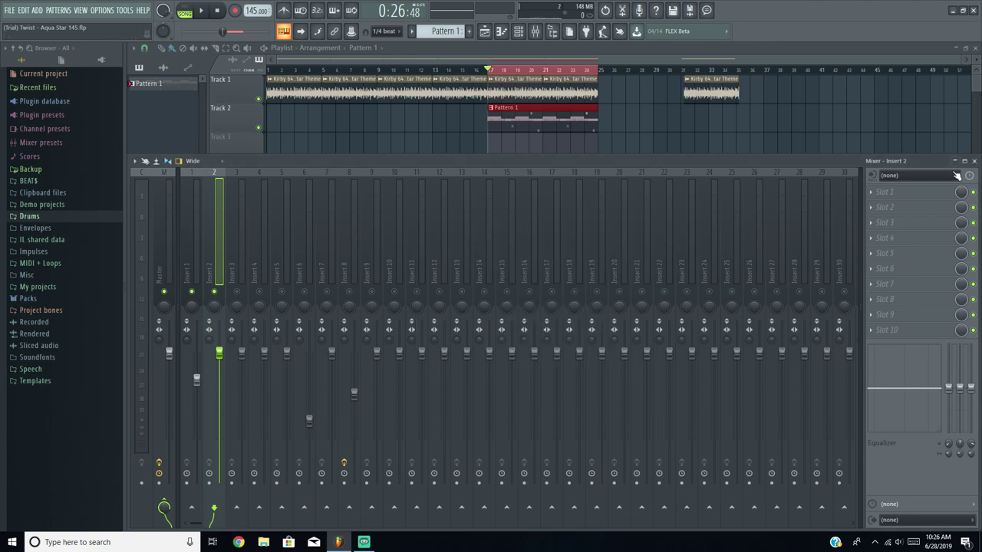
click(909, 192)
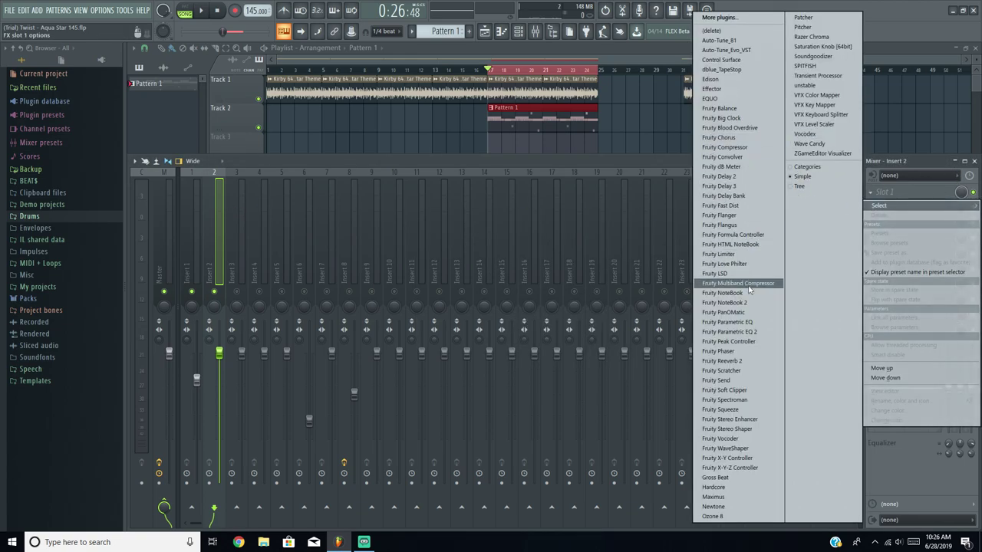
click(750, 394)
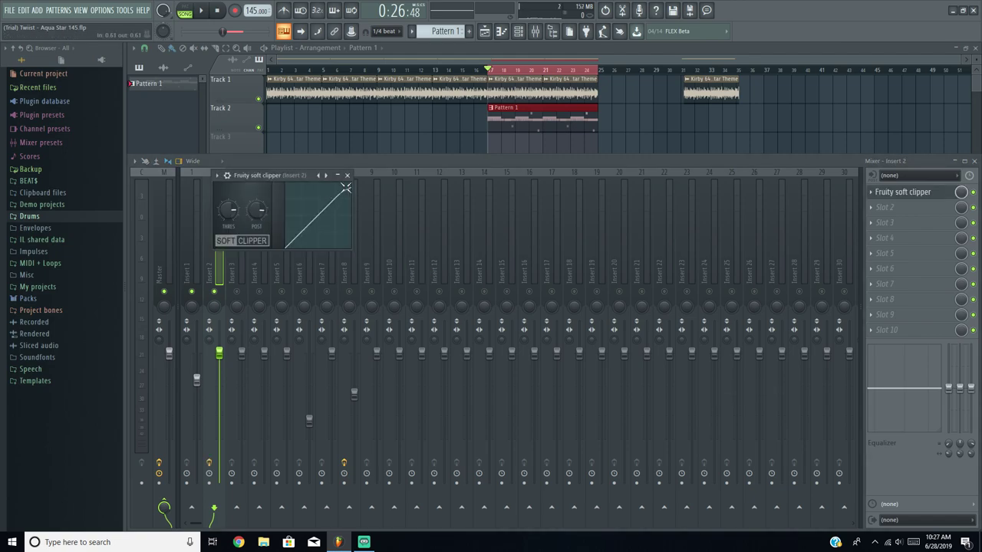
Step: Close the soft clipper, reopen the Kick (2) channel's second precomputed effects page, and raise the Boost to near maximum
click(348, 177)
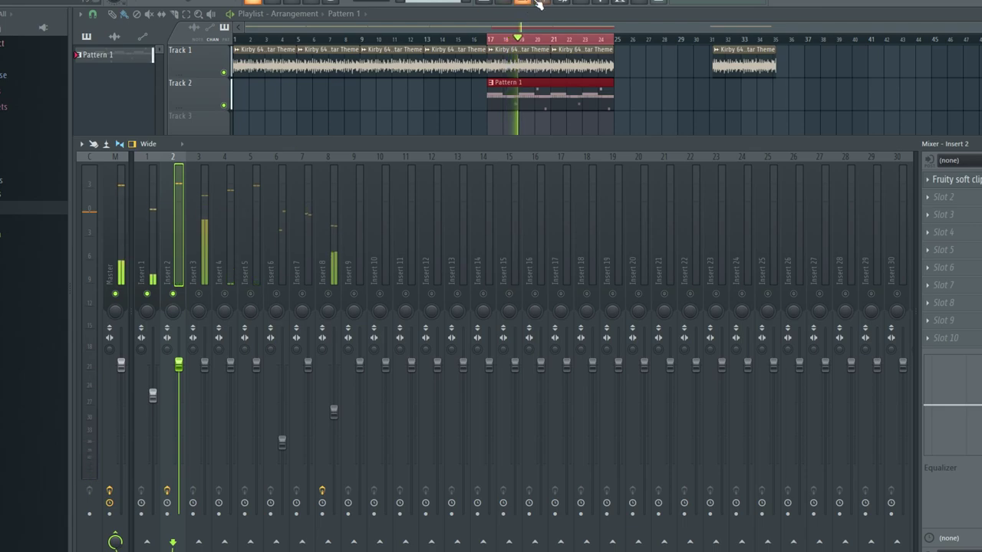
click(529, 3)
click(508, 258)
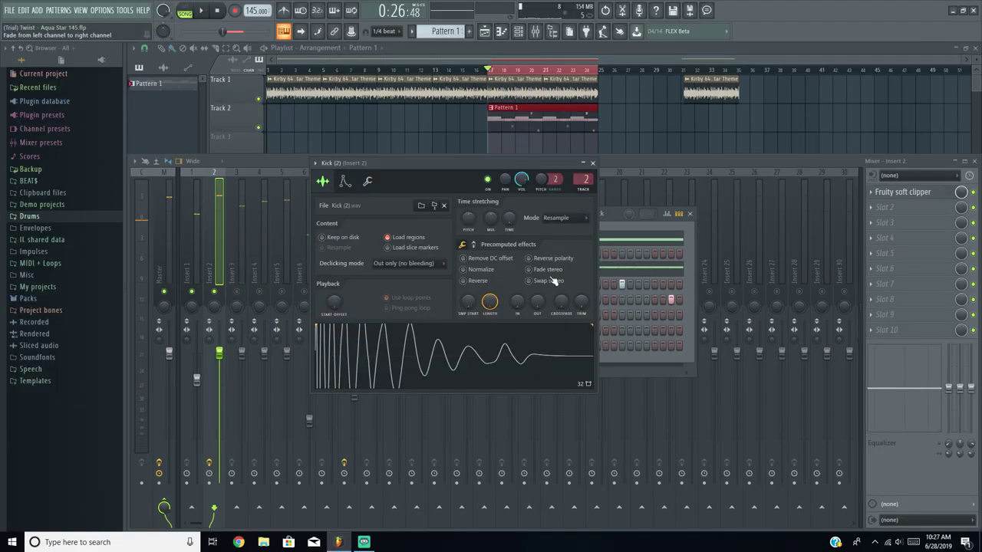
click(474, 244)
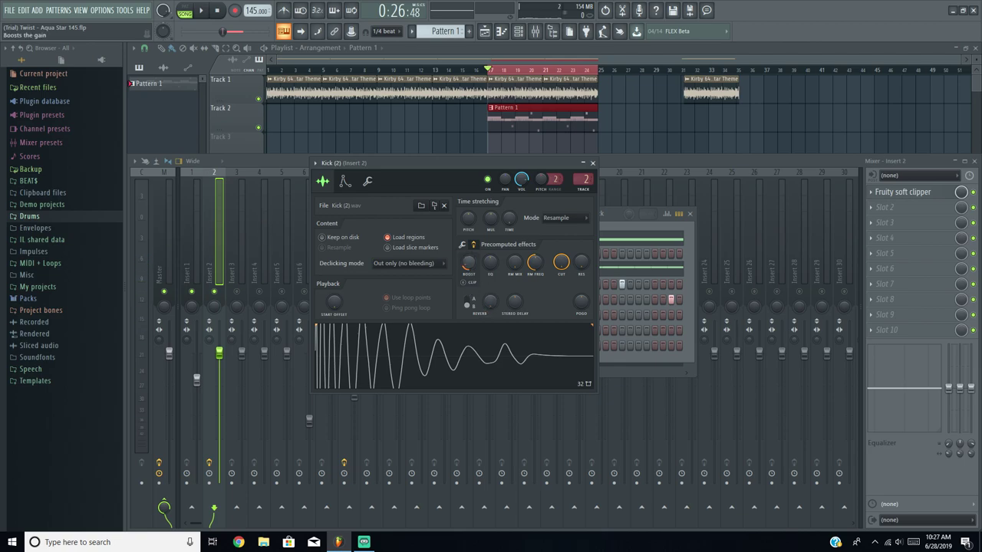
drag(468, 263, 467, 221)
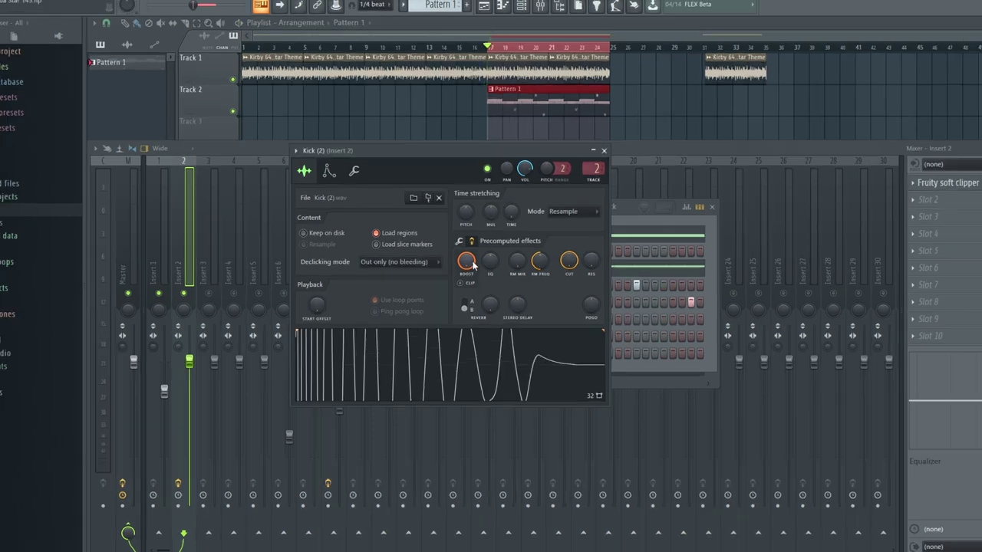
Step: Audition the boosted kick in the beat, reduce its Boost to a moderate level, and close the Kick (2) settings
key(space)
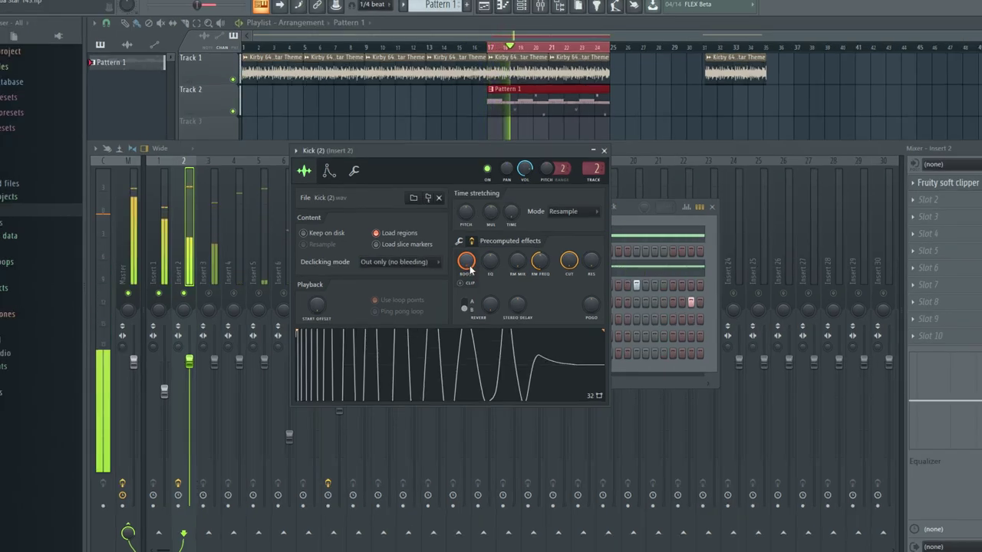
key(space)
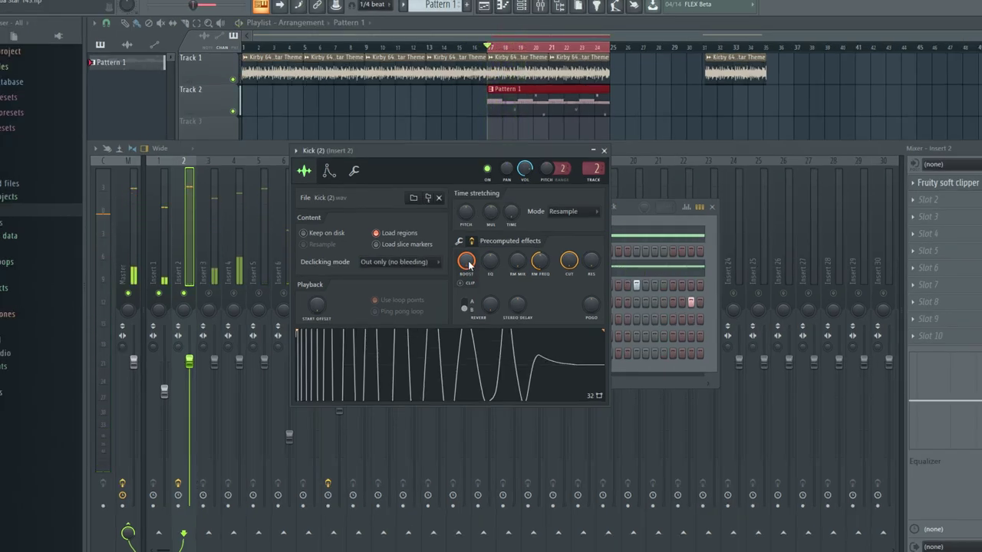
drag(468, 263, 468, 272)
key(space)
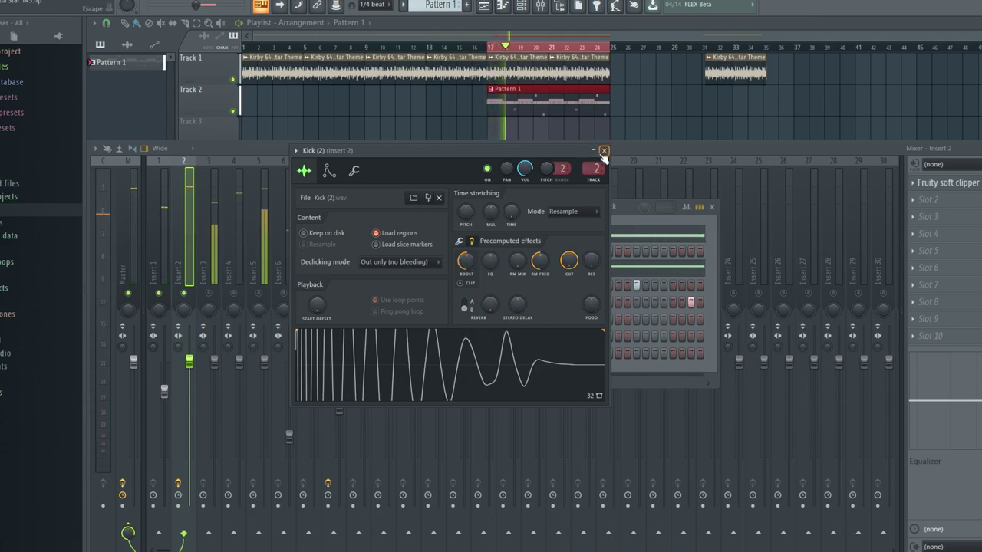
click(604, 150)
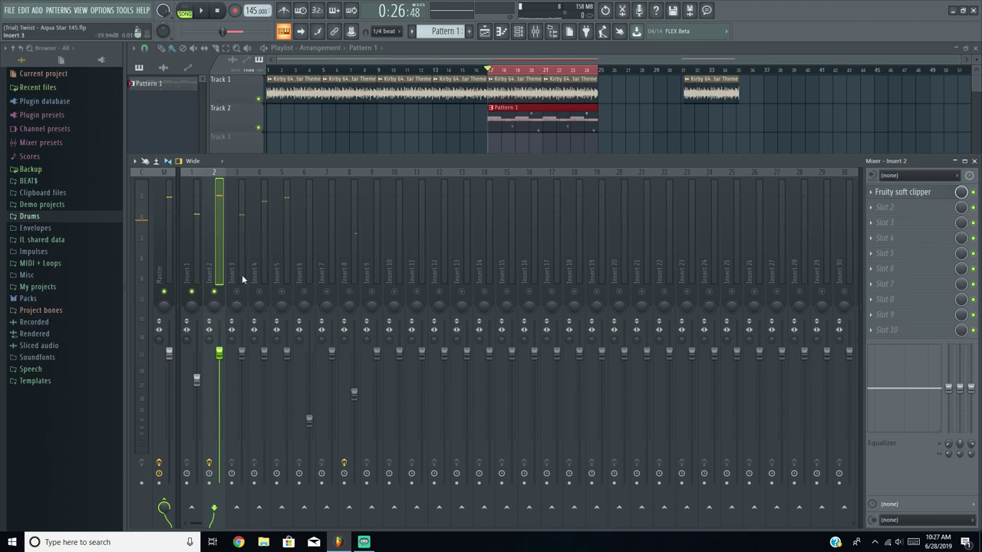
Step: Lower the Insert 3 fader below 64% (-8.7 dB) and bring the Insert 4 fader partway down while the beat plays
click(249, 250)
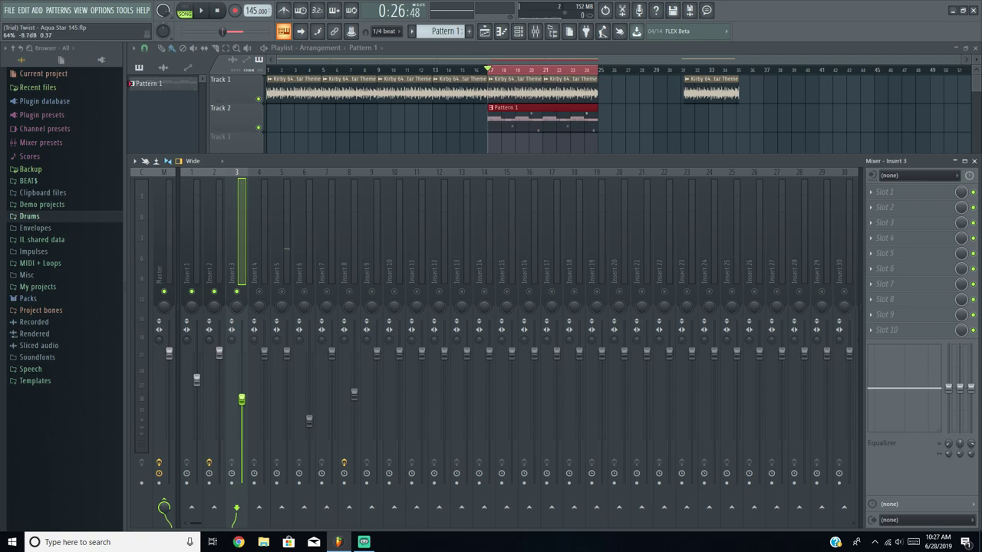
key(space)
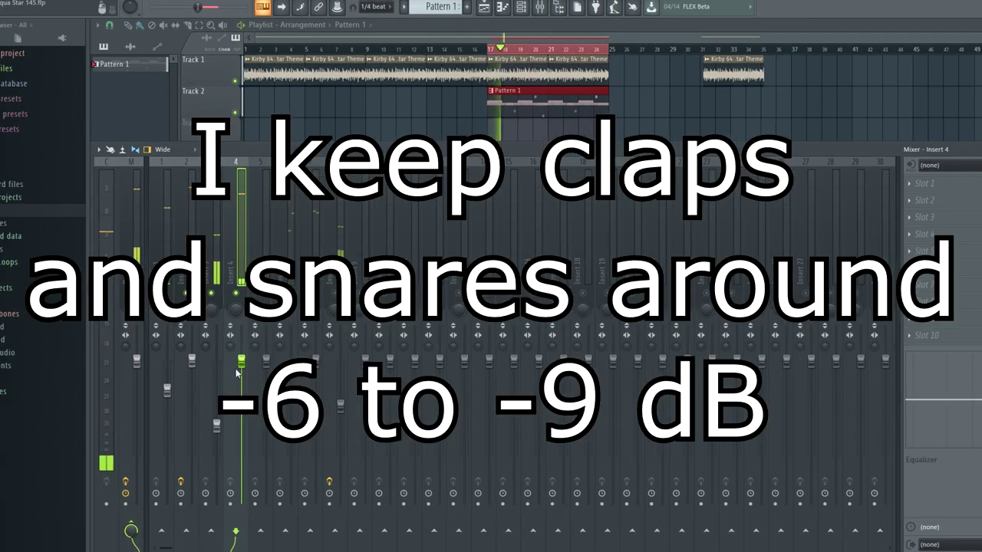
drag(240, 364, 239, 397)
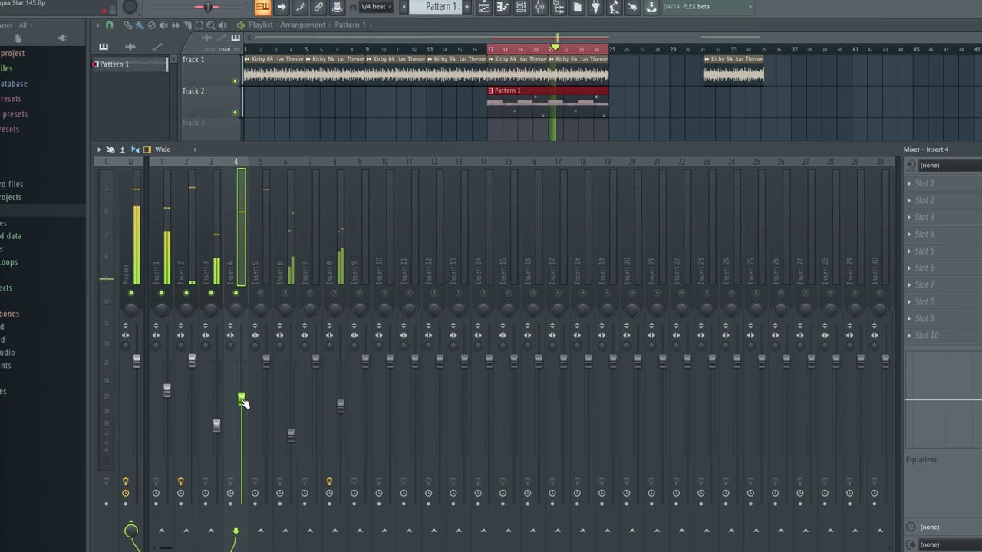
Step: Lower the Insert 5 fader in stages until it sits slightly below the Insert 4 fader while the beat plays
click(259, 262)
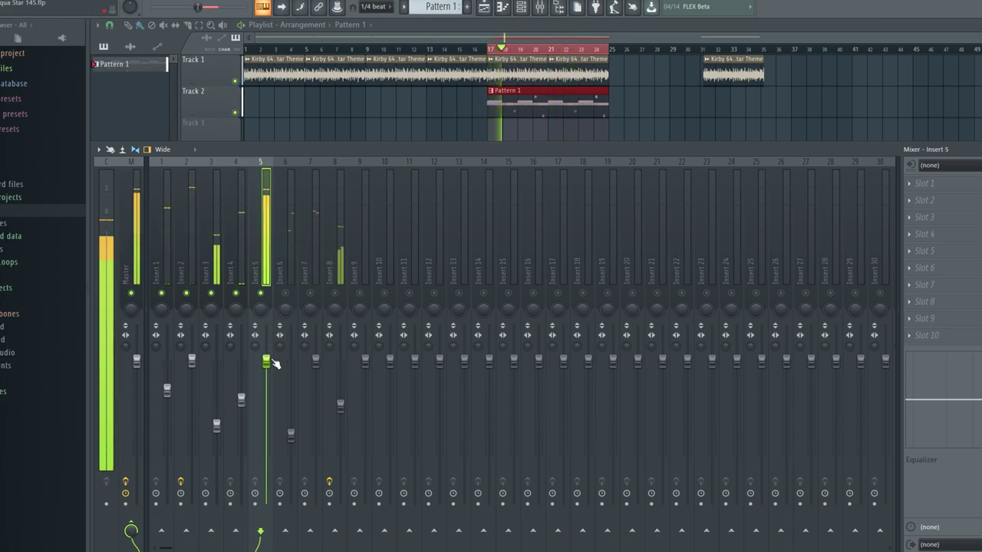
drag(274, 364, 274, 399)
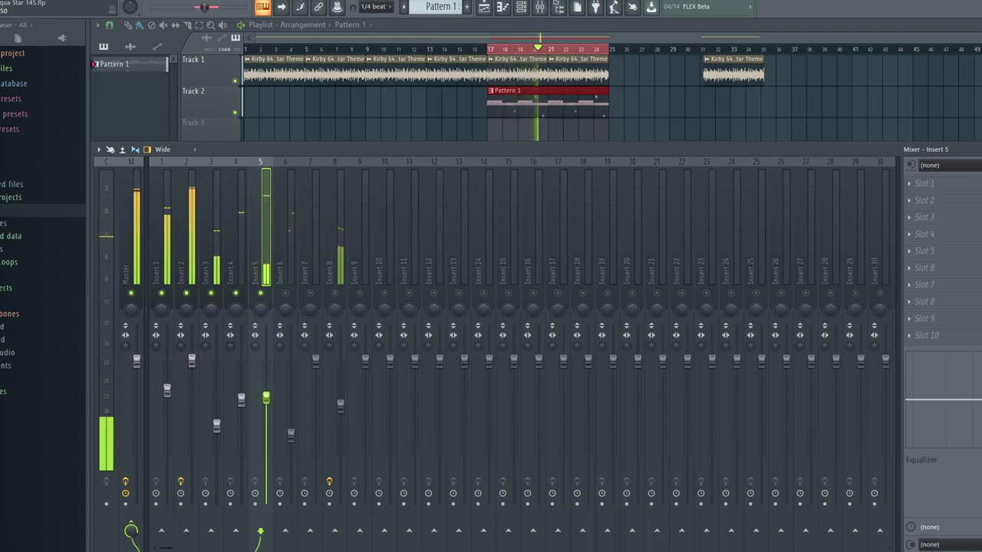
drag(266, 397, 266, 405)
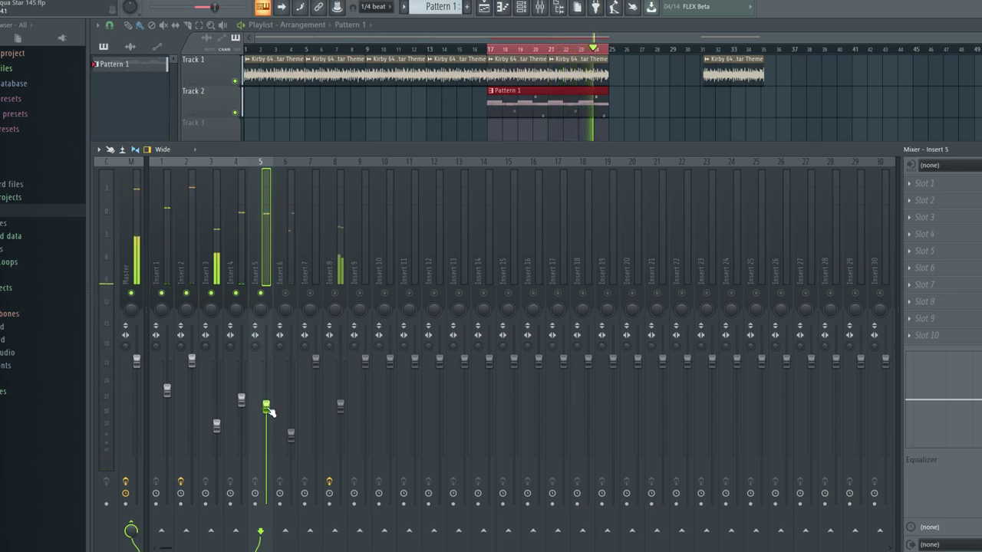
drag(267, 407, 267, 412)
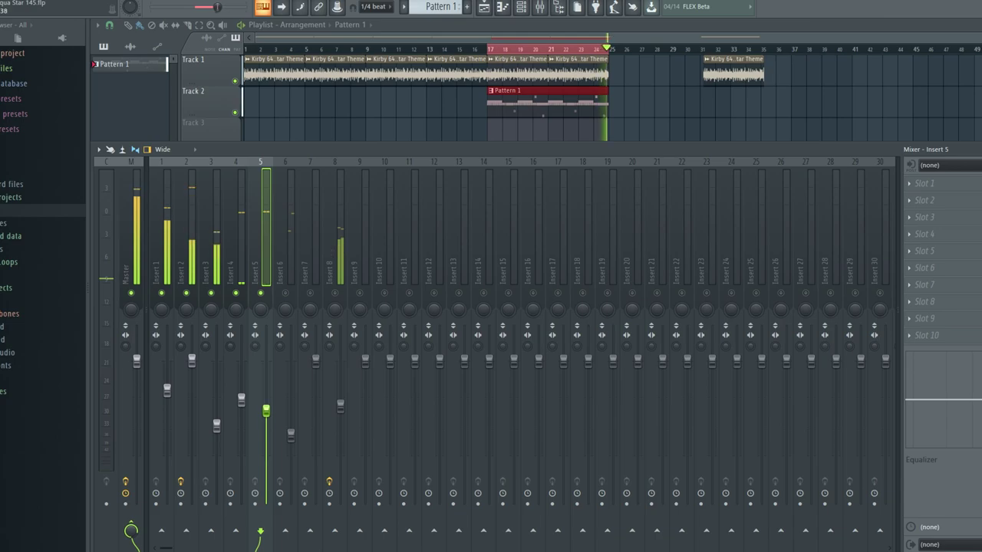
Step: Adjust the stereo separation of Insert 6 and lower its fader further while listening to the beat
click(289, 286)
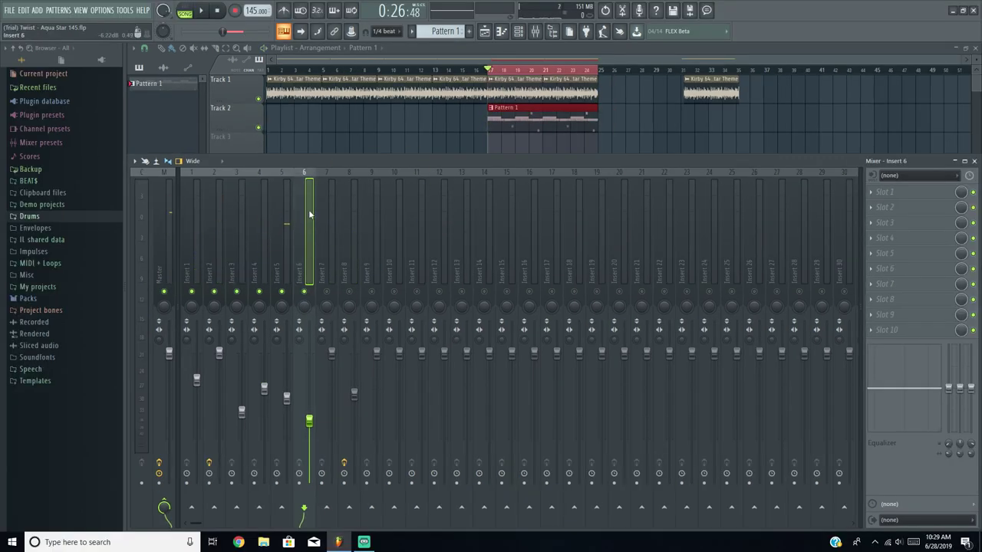
right_click(300, 343)
click(301, 347)
key(space)
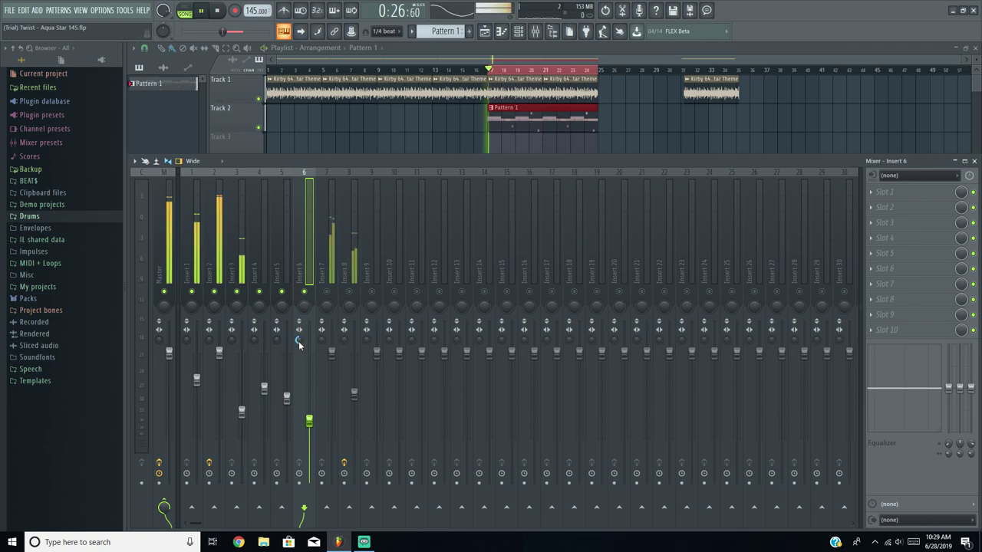
drag(299, 341, 298, 303)
key(space)
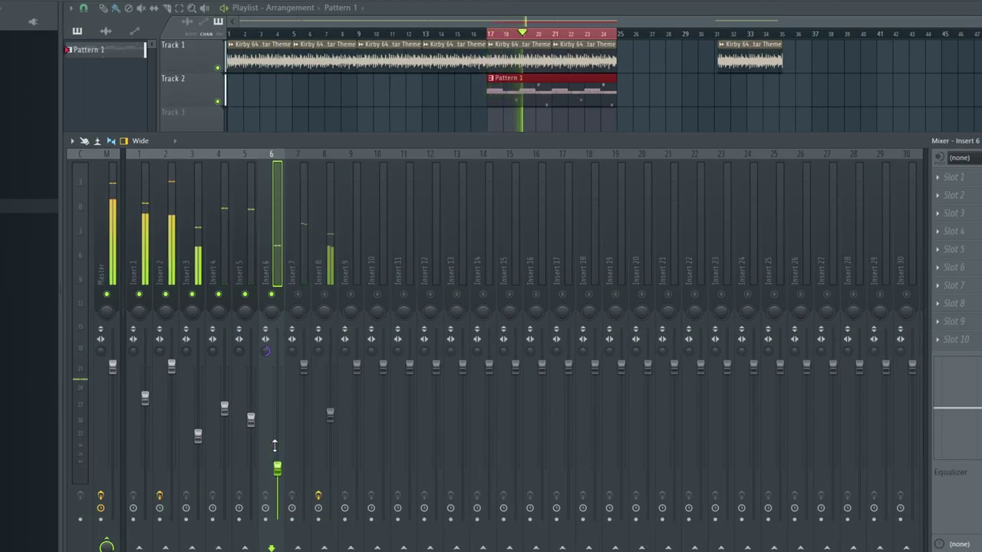
key(space)
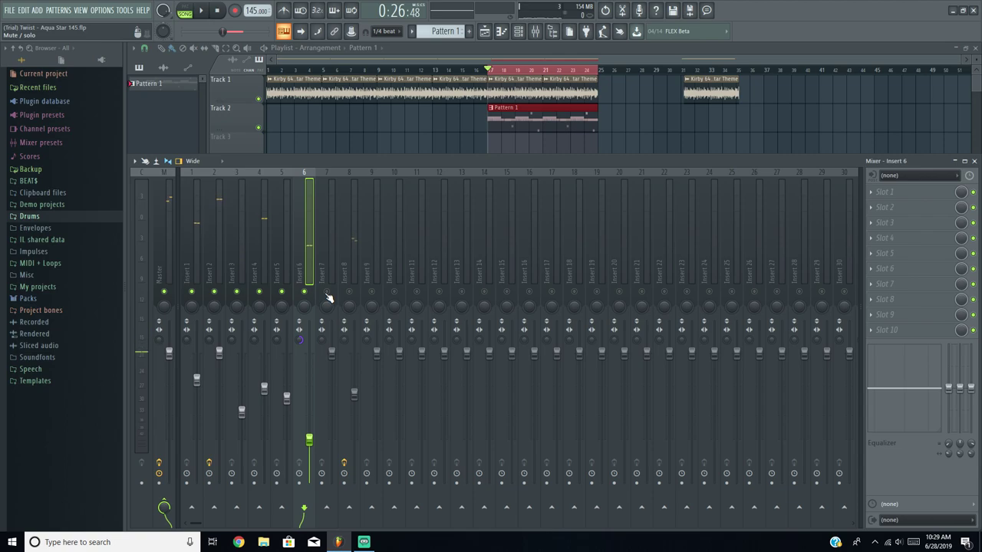
Step: Lower the Insert 7 fader to about the height of the Insert 8 fader, replaying the beat to judge its level
click(333, 352)
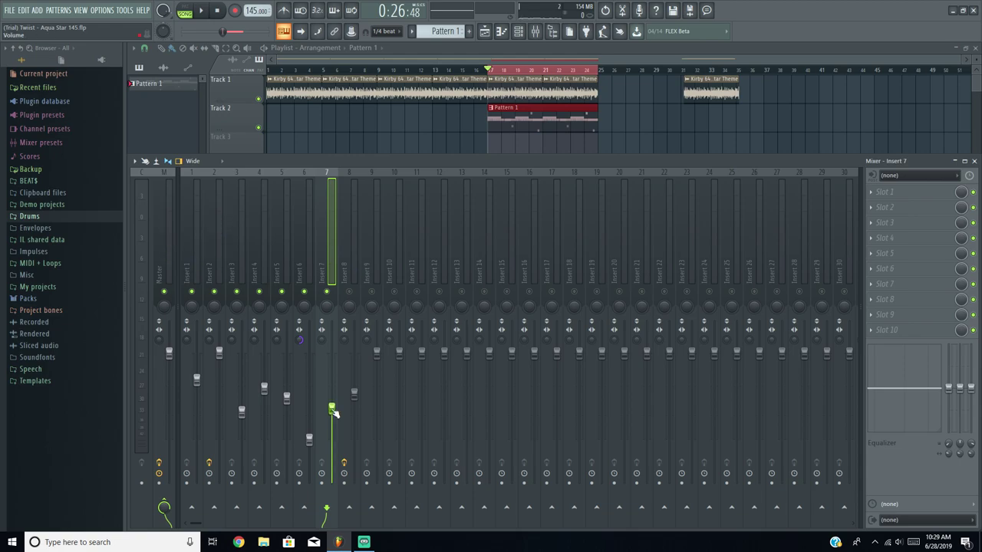
key(space)
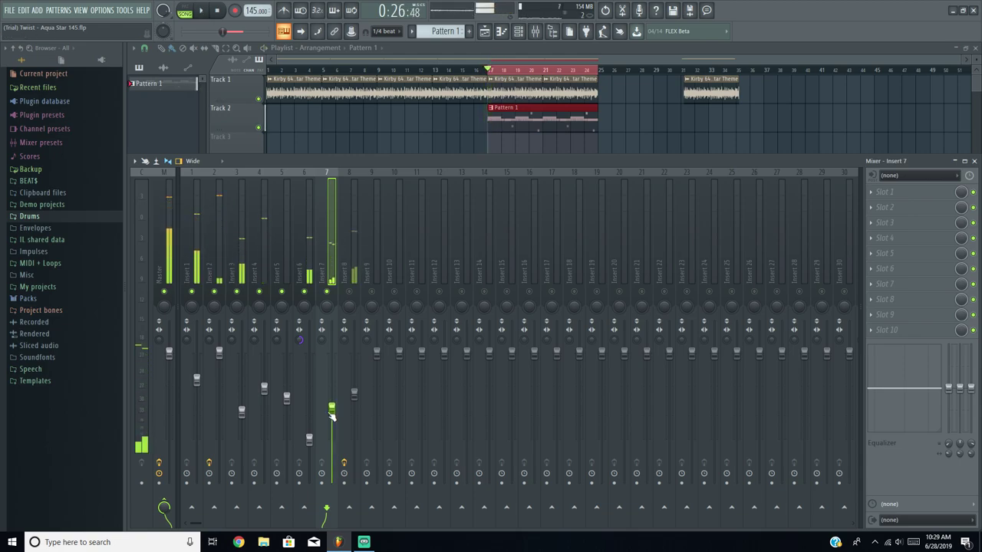
right_click(322, 340)
click(333, 347)
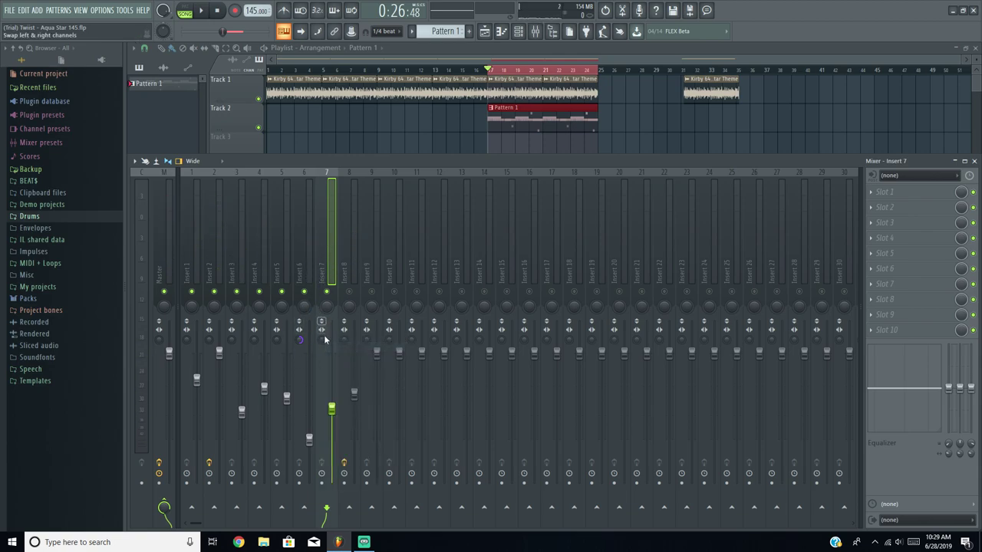
key(space)
mouse_move(332, 410)
mouse_down()
mouse_move(333, 421)
mouse_move(333, 393)
mouse_up()
key(space)
key(space)
key(space)
key(space)
key(space)
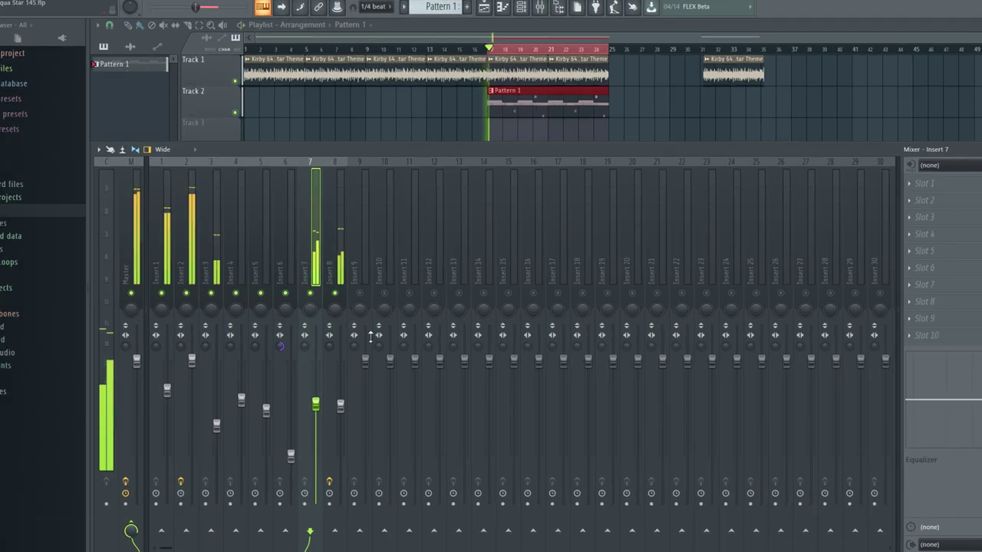
Step: Lower the Insert 8 fader slightly and load a second Fruity parametric EQ 2 into its Slot 2
click(354, 394)
drag(344, 411, 344, 422)
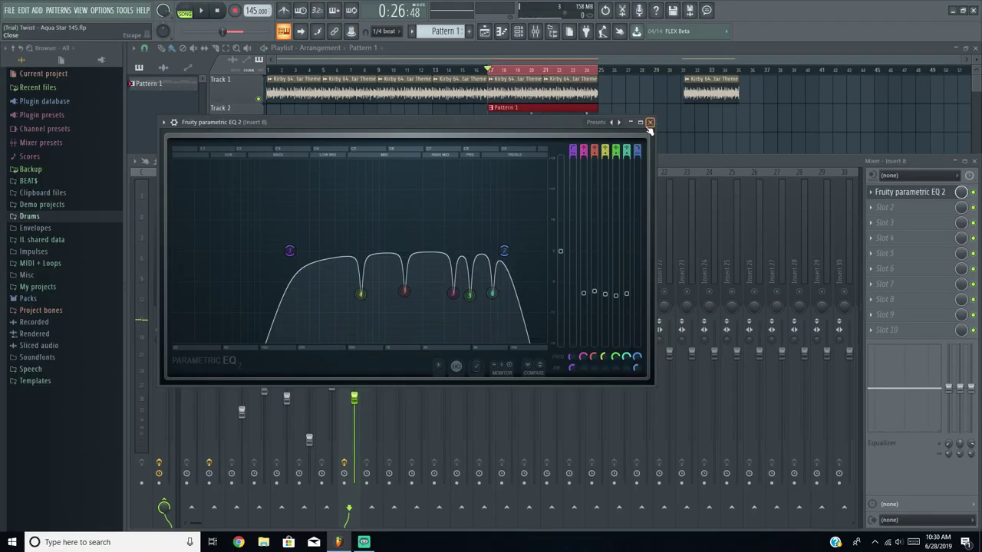
click(649, 123)
click(905, 192)
click(760, 331)
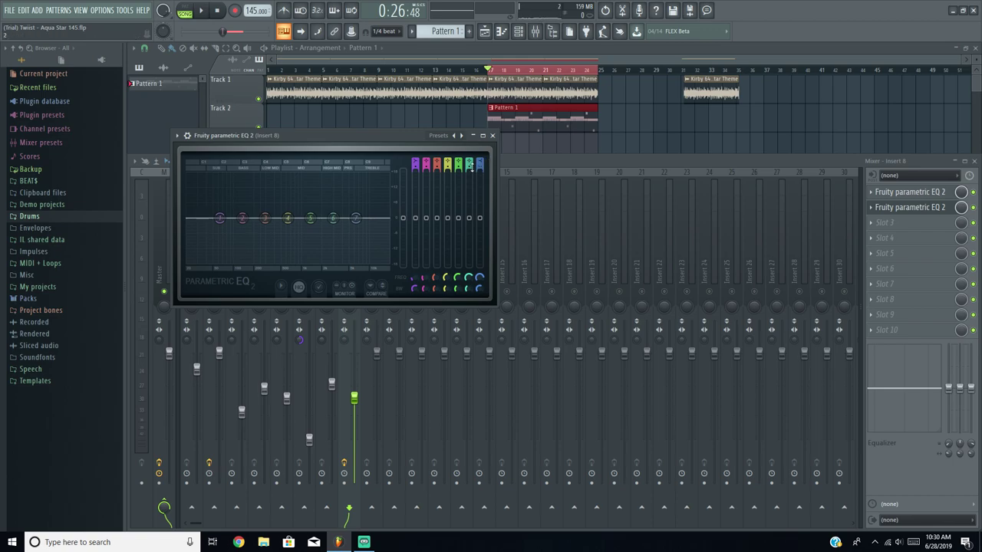
click(482, 160)
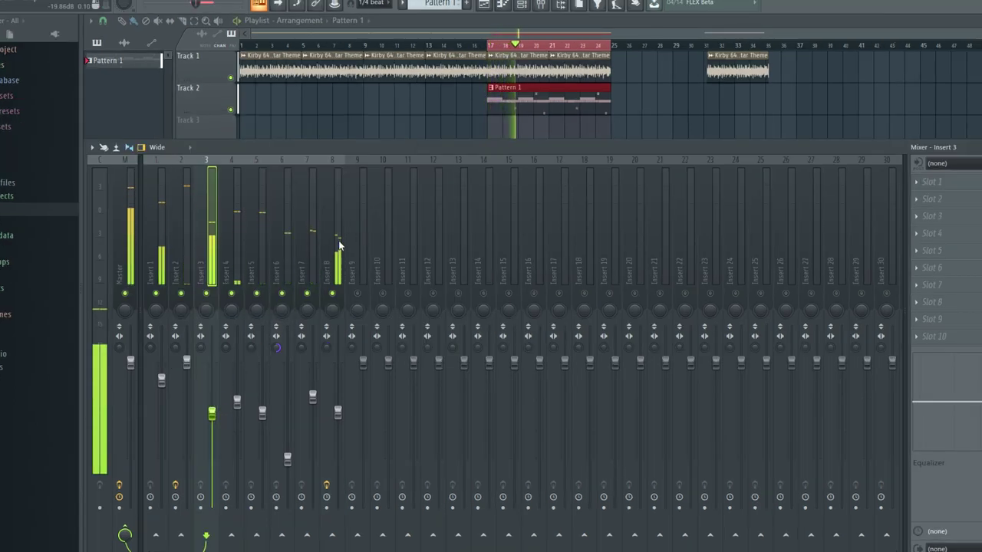
key(space)
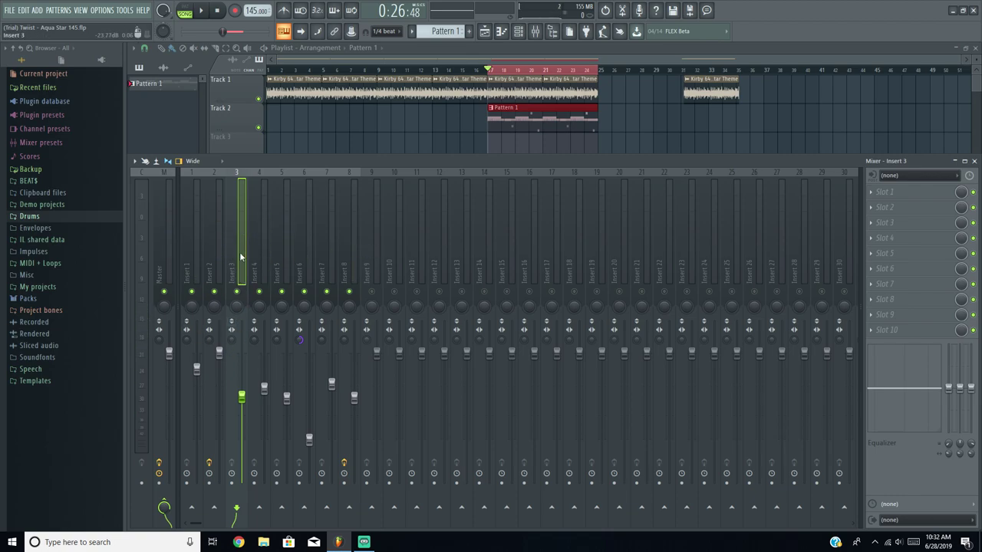
click(350, 221)
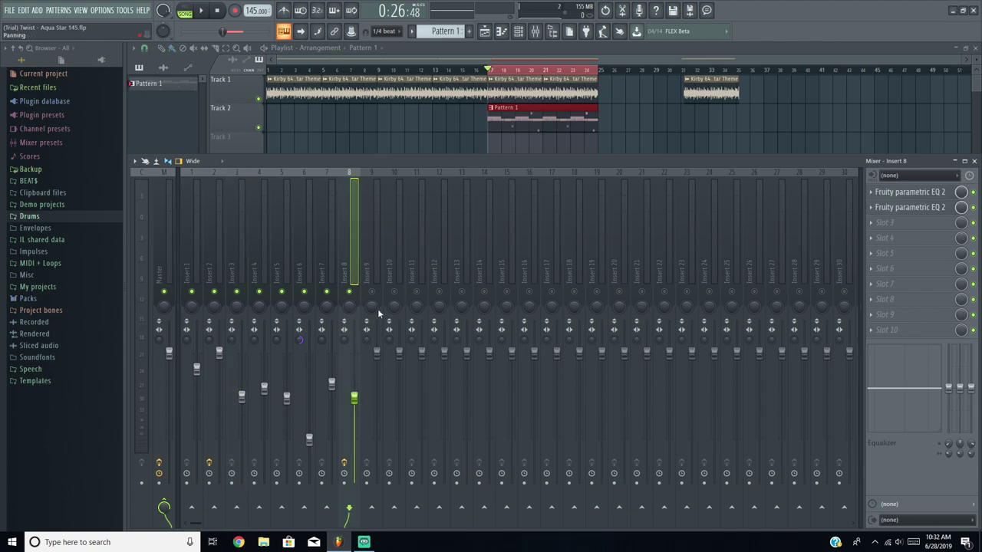
click(286, 222)
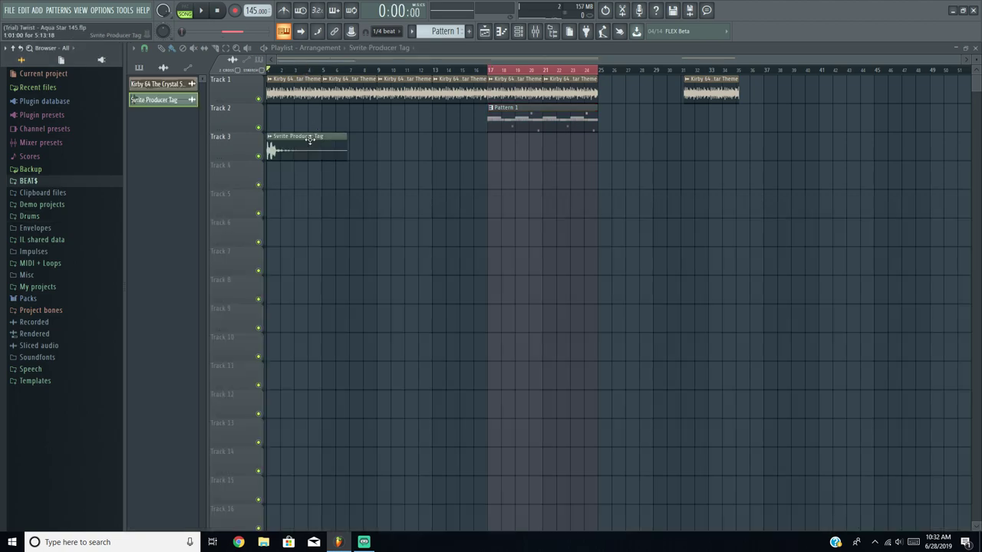
Step: Trim the tail off the producer tag clip at the start of Track 3 and check its channel settings
scroll(296, 63, up, 4)
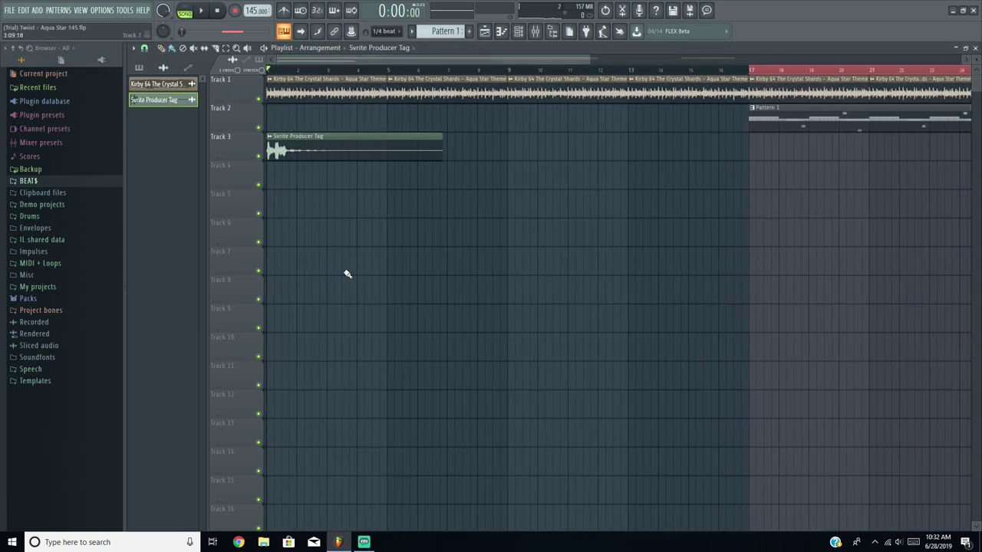
drag(392, 239, 314, 153)
key(ctrl+d)
drag(385, 117, 430, 193)
double_click(325, 144)
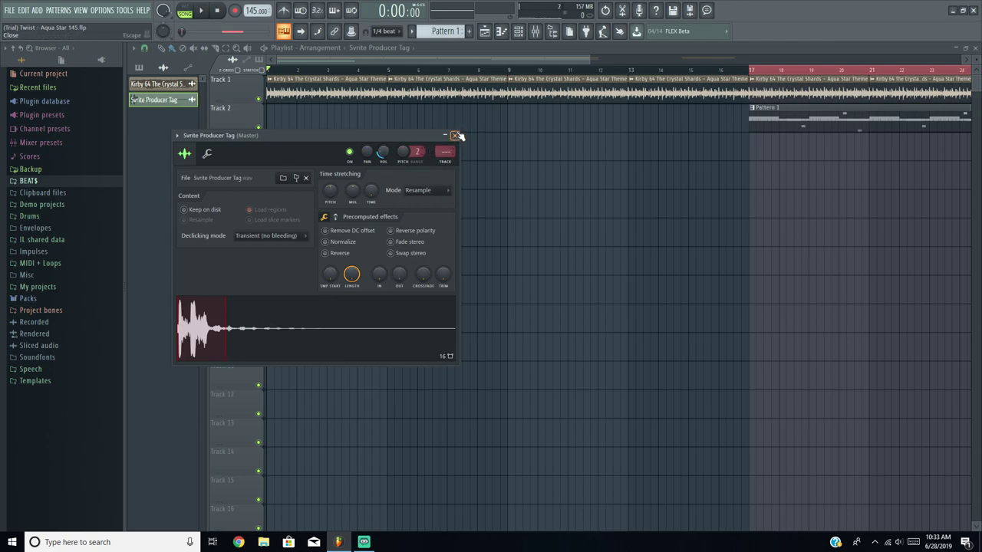
click(457, 136)
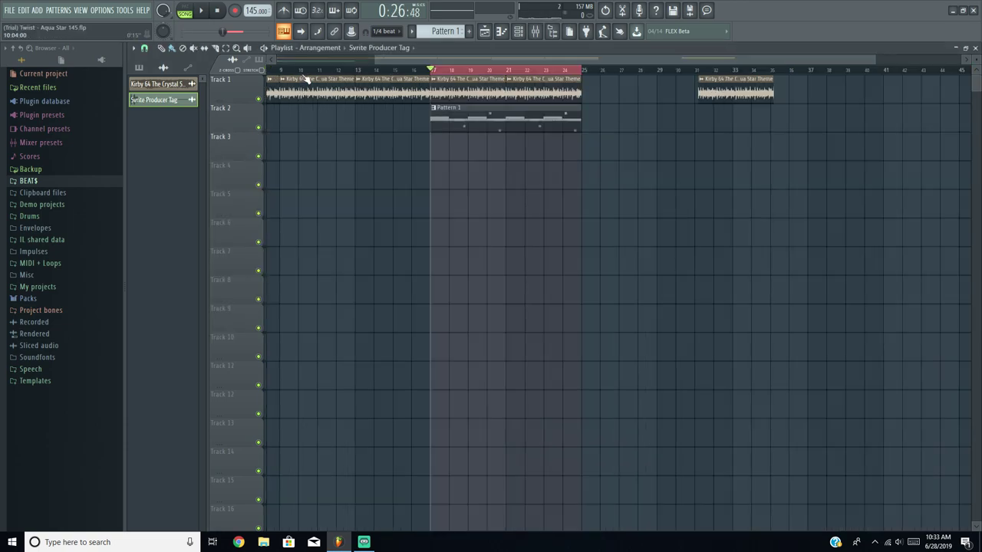
Step: Play the section at bars 17 to 24 and split Pattern 1 by channel into separate 808 and drum patterns
key(space)
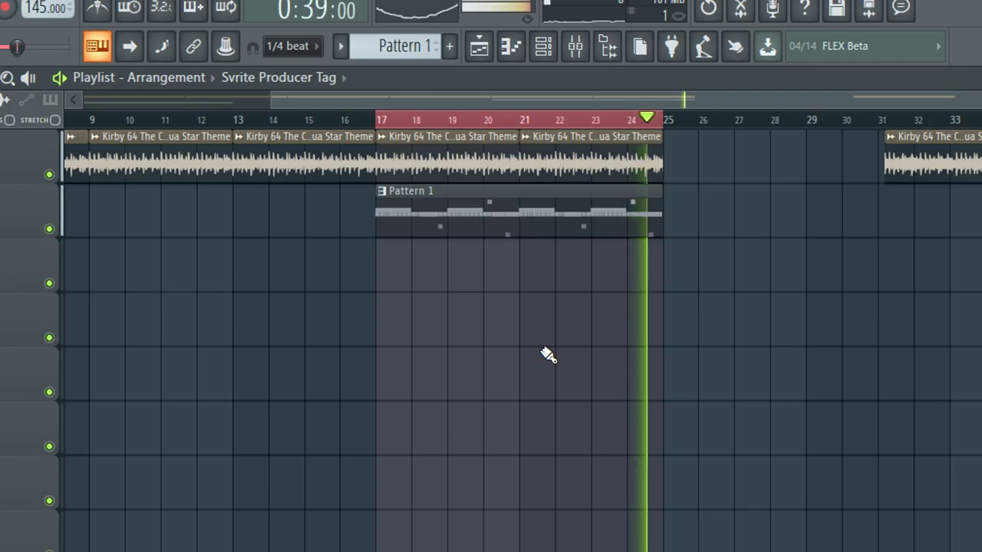
key(space)
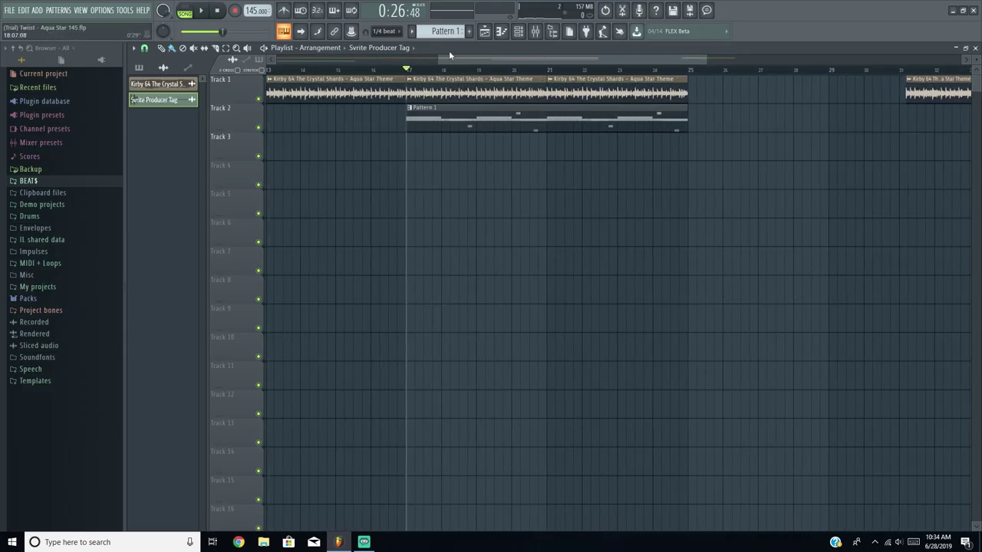
click(443, 31)
click(537, 189)
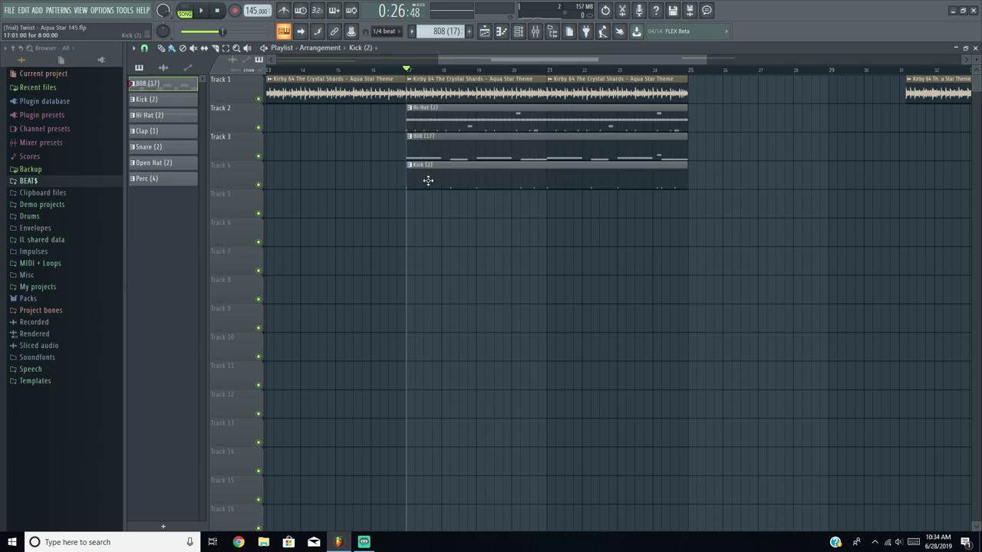
Step: Spread the stacked drum pattern clips downward from bar 17 so each split pattern sits on its own track
drag(425, 116, 427, 206)
drag(425, 116, 425, 235)
drag(452, 239, 443, 267)
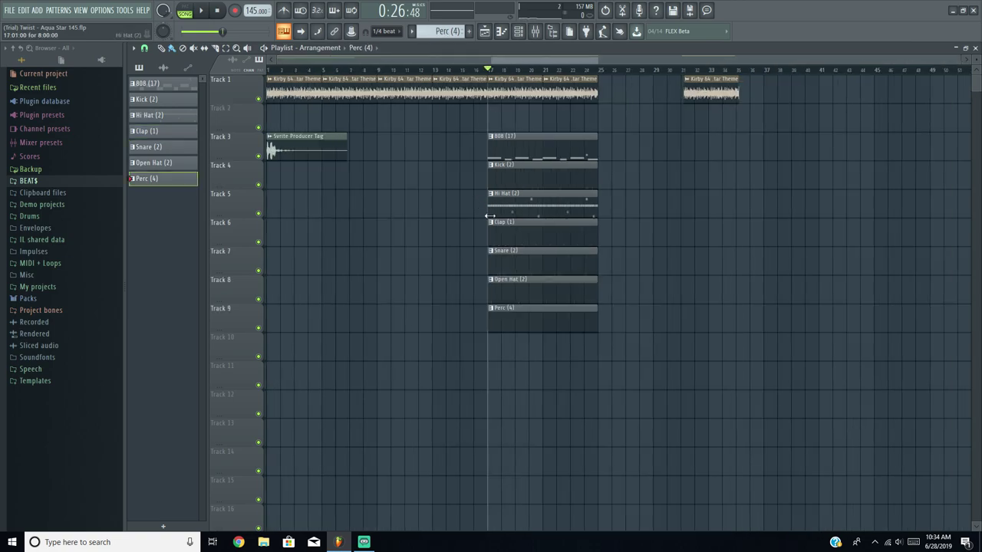
Step: Select all seven split pattern clips and move them up one track to occupy Tracks 2 to 8
scroll(474, 303, up, 3)
scroll(532, 261, up, 1)
drag(631, 436, 566, 146)
key(shift+Up)
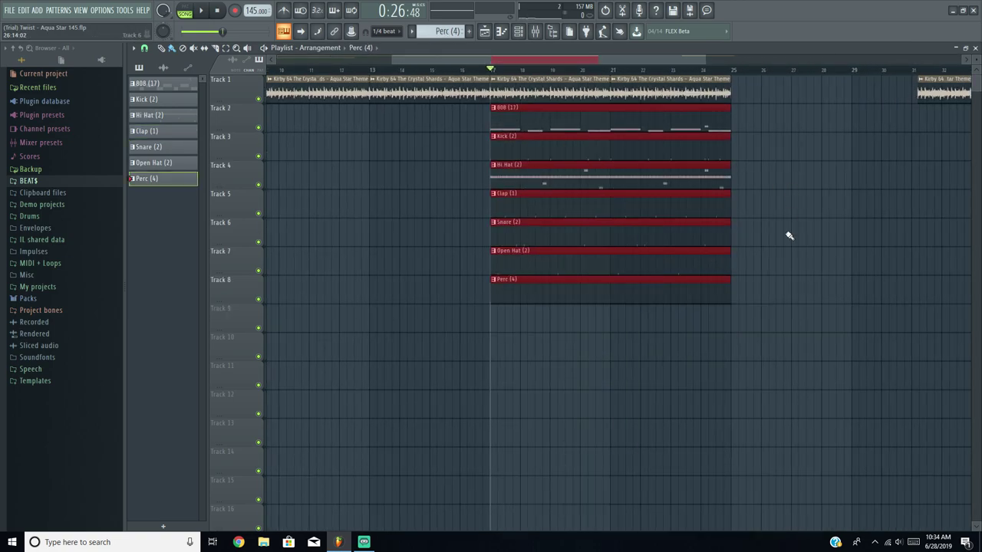
Step: Duplicate the seven pattern clips at bar 17 and place the copies at bar 9 on the same tracks
mouse_move(755, 405)
mouse_down()
mouse_move(636, 224)
mouse_move(587, 107)
mouse_up()
mouse_move(756, 361)
mouse_down()
mouse_move(734, 313)
mouse_move(569, 114)
mouse_move(563, 161)
mouse_move(474, 176)
mouse_up()
drag(692, 357, 625, 353)
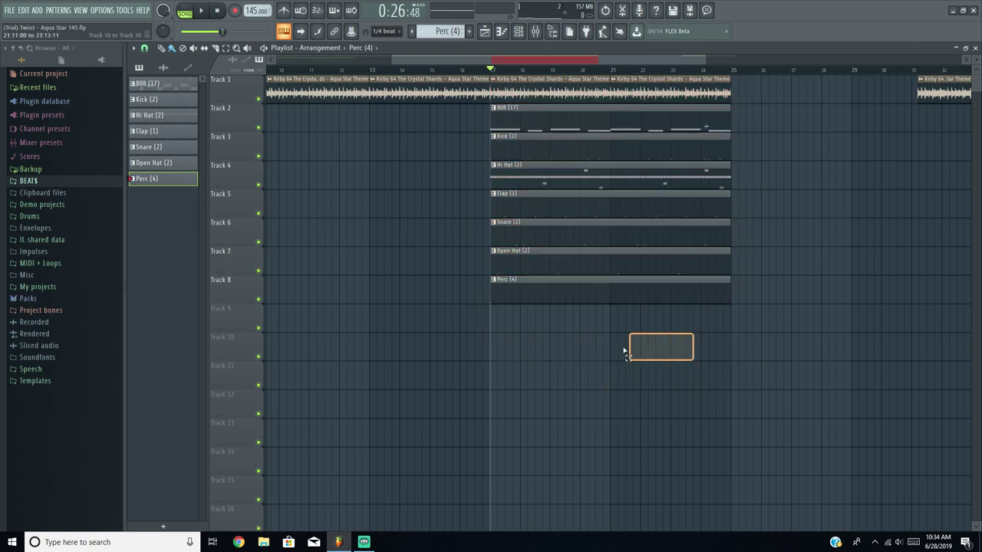
drag(801, 371, 533, 131)
scroll(557, 126, down, 4)
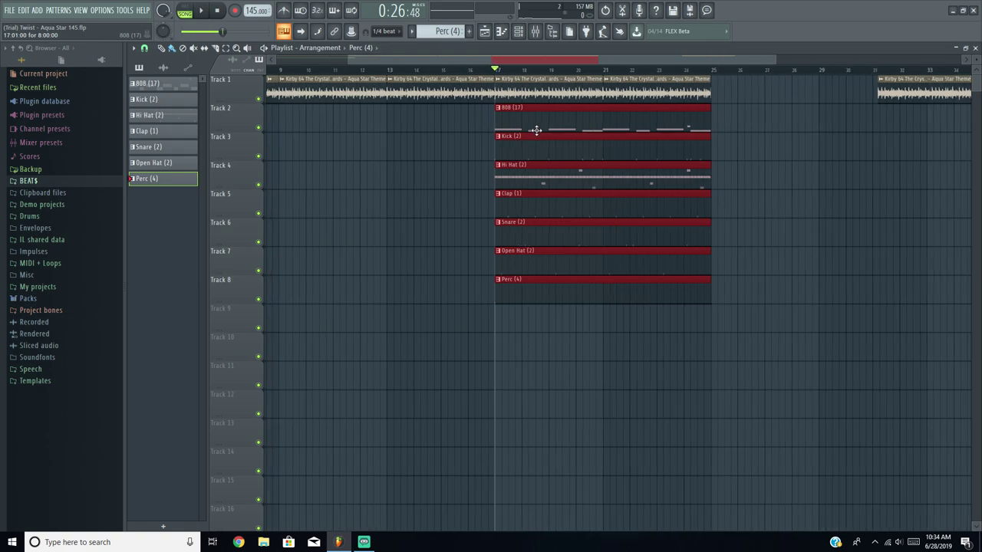
key(ctrl+b)
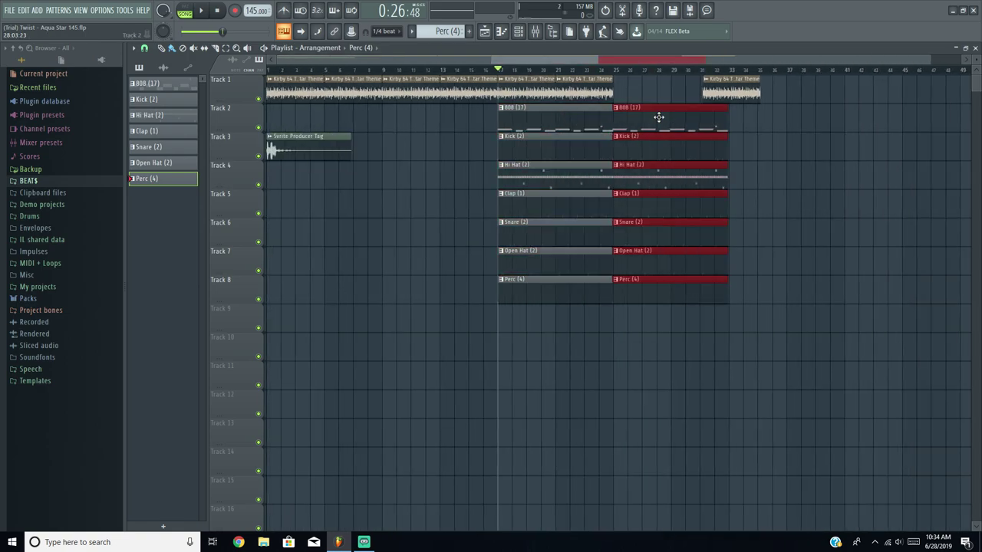
drag(659, 116, 422, 110)
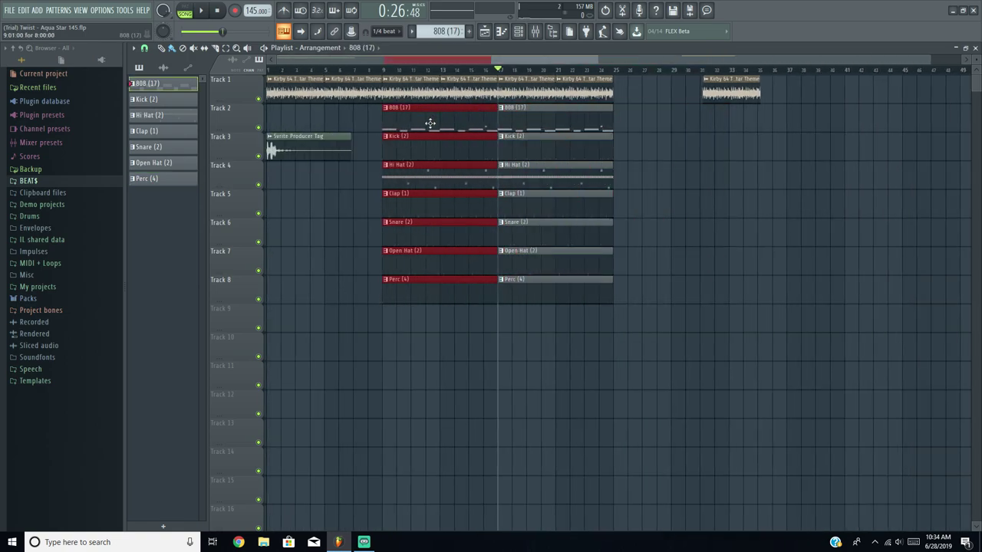
scroll(579, 124, up, 5)
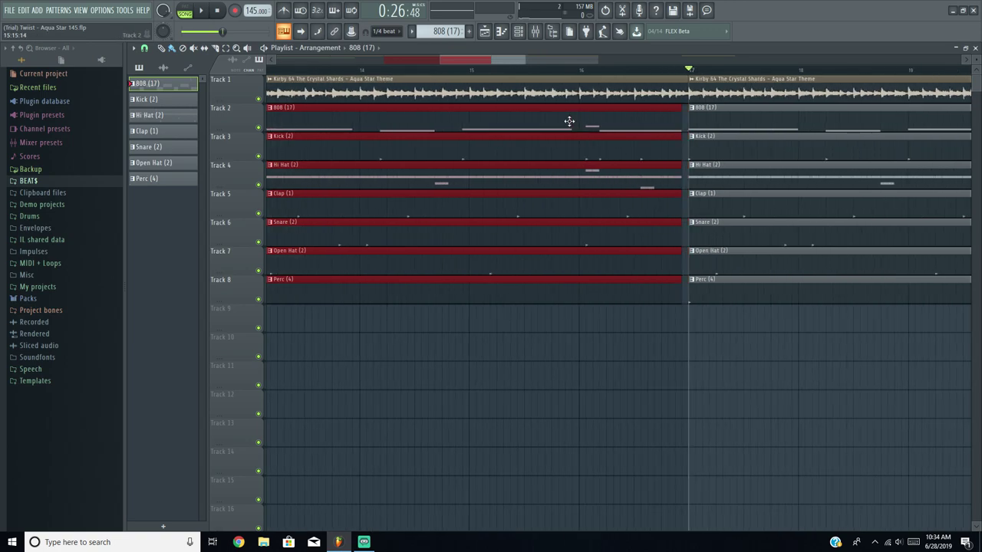
drag(569, 122, 577, 122)
scroll(583, 220, down, 5)
drag(666, 376, 606, 372)
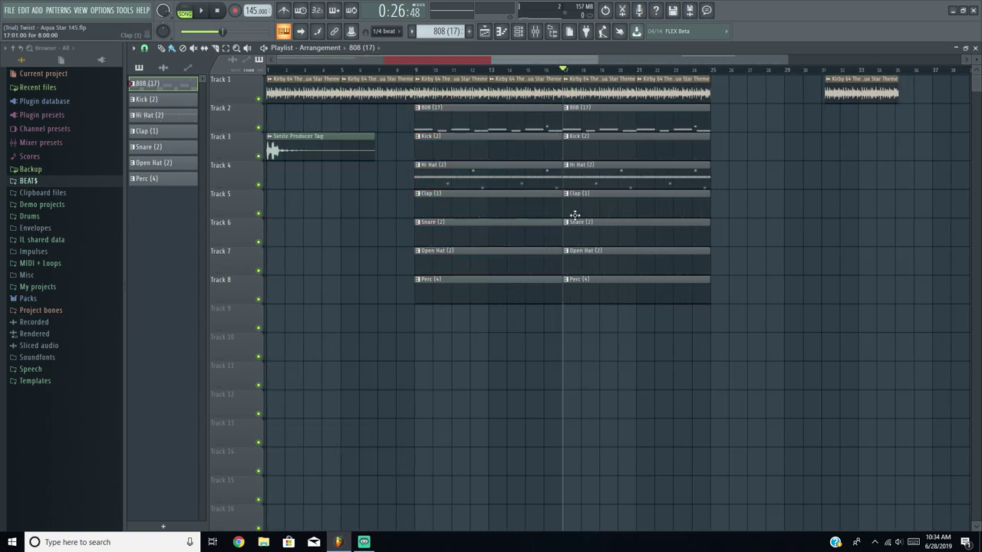
Step: Delete the Open Hat clip at bars 9 to 16 and set the playback position to bar 9
scroll(575, 216, down, 2)
scroll(401, 70, up, 2)
scroll(401, 70, left, 2)
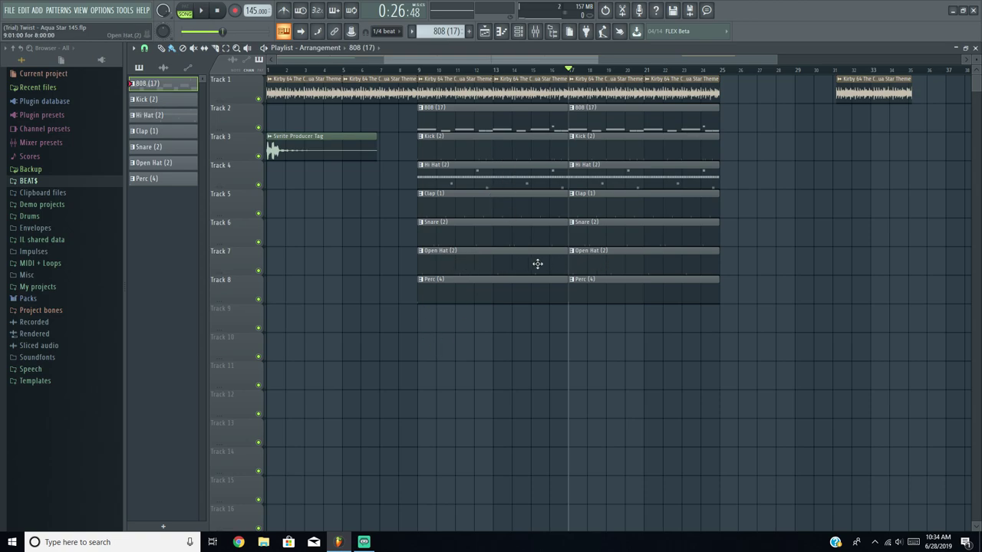
right_click(437, 262)
scroll(432, 299, up, 4)
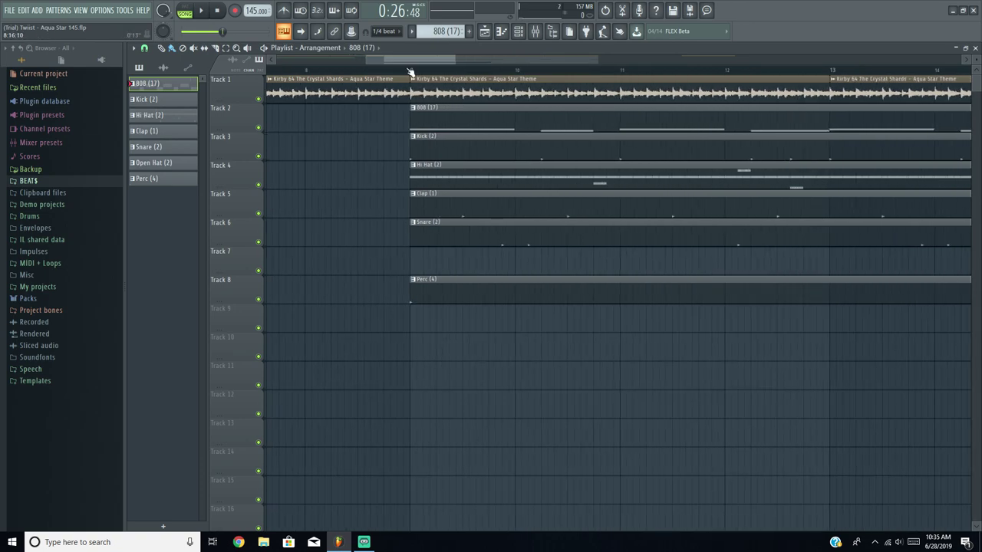
scroll(415, 290, down, 6)
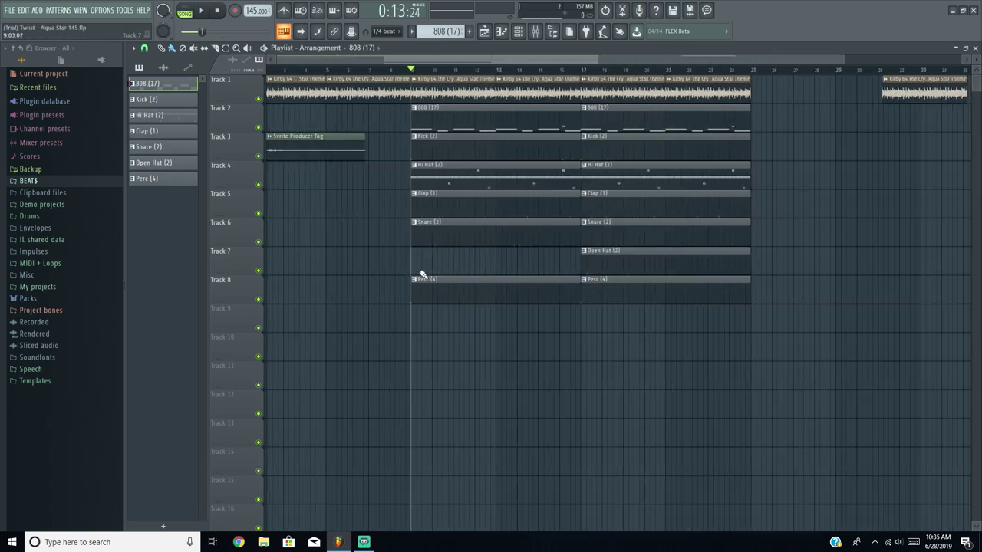
Step: Remove the Perc clip at bars 17 to 24, leaving only the one at bar 9
scroll(493, 307, up, 2)
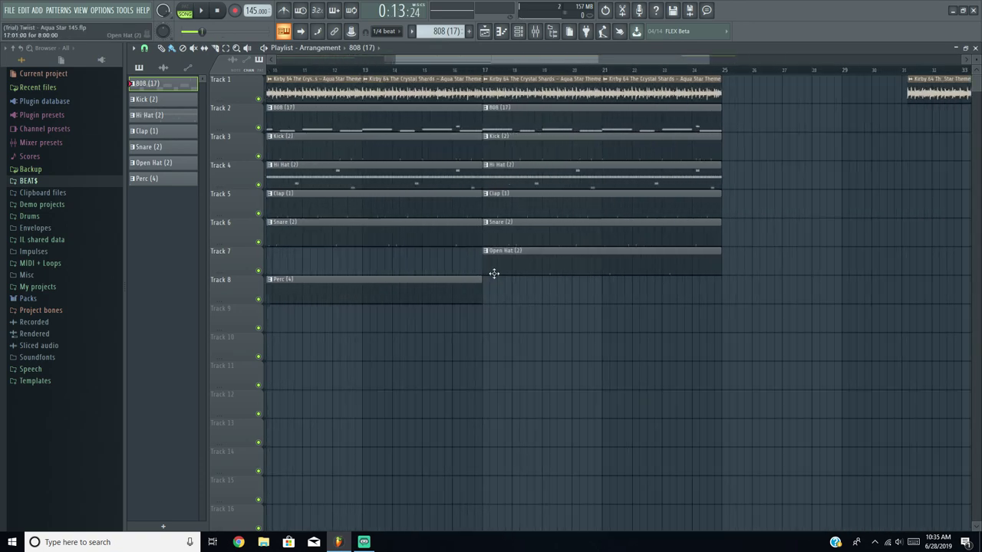
key(ctrl+b)
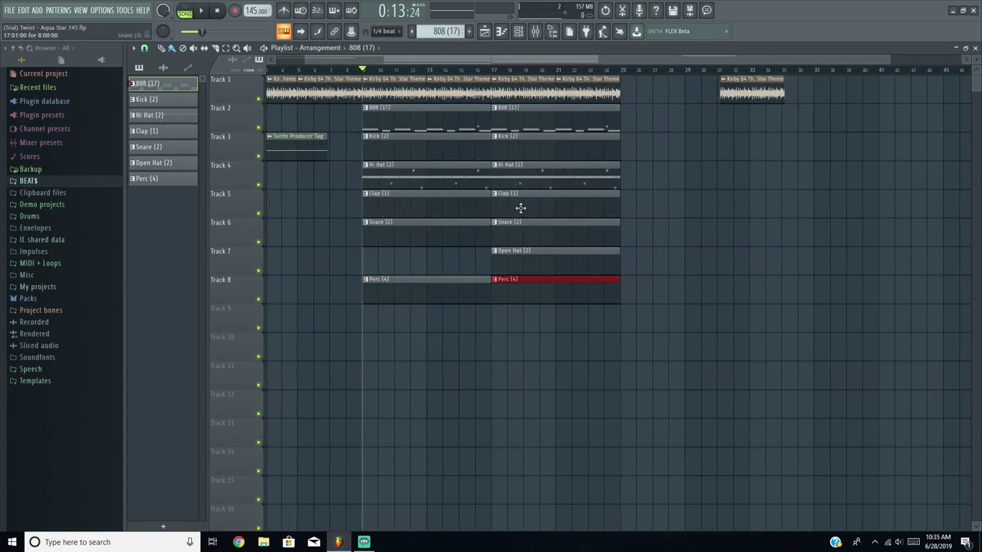
key(ctrl+z)
scroll(472, 84, down, 1)
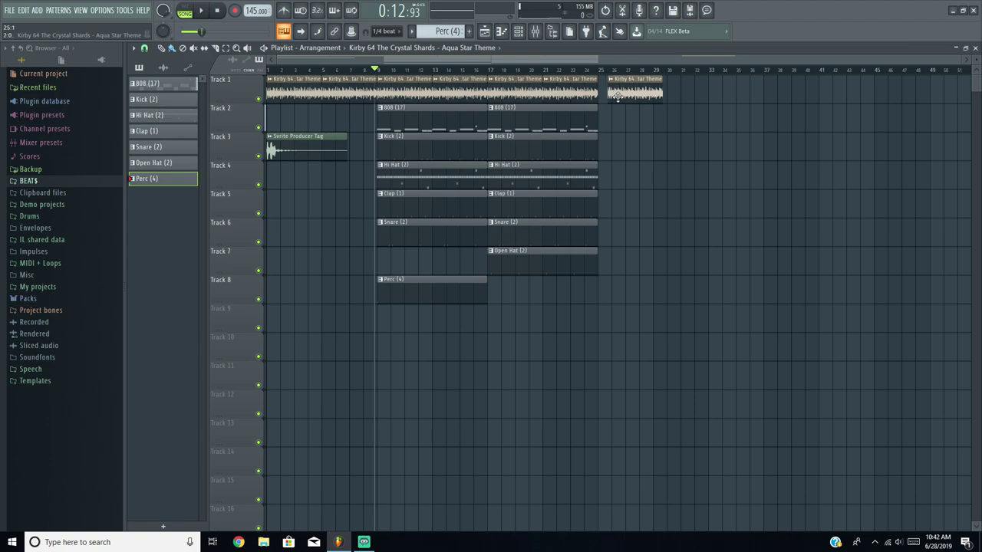
Step: Audition the detached sample clip on Track 1, move it to start at bar 25, and select it
click(618, 96)
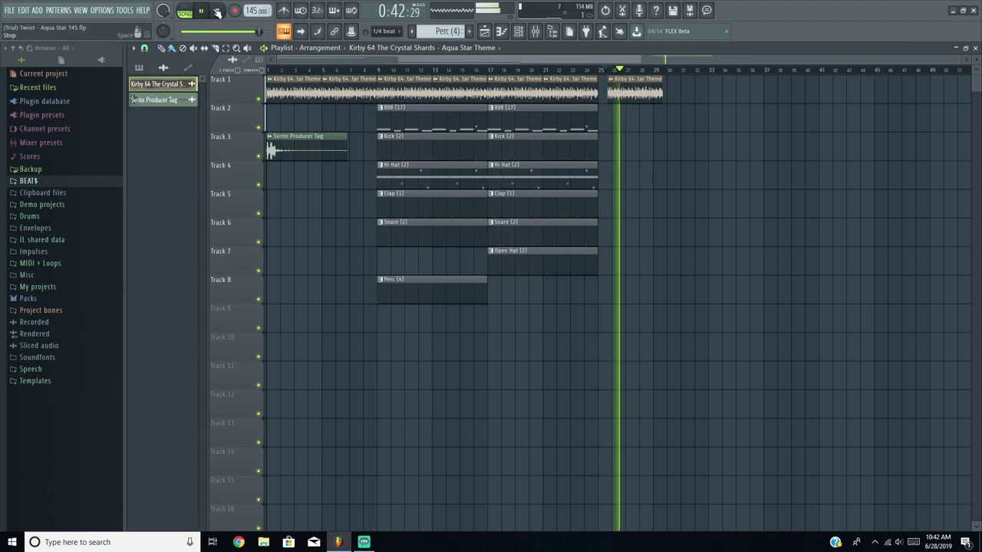
click(218, 12)
scroll(560, 94, up, 5)
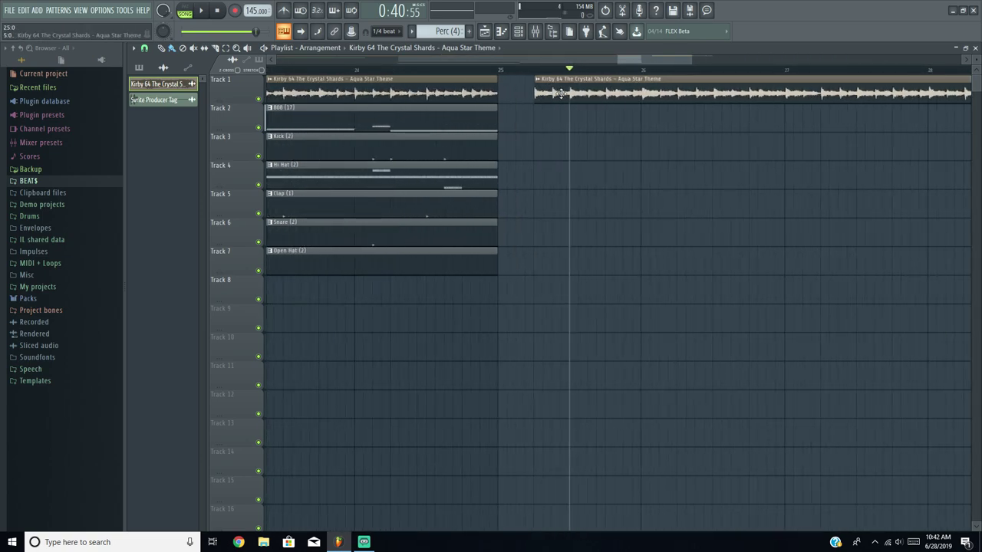
scroll(528, 96, down, 4)
drag(675, 155, 588, 82)
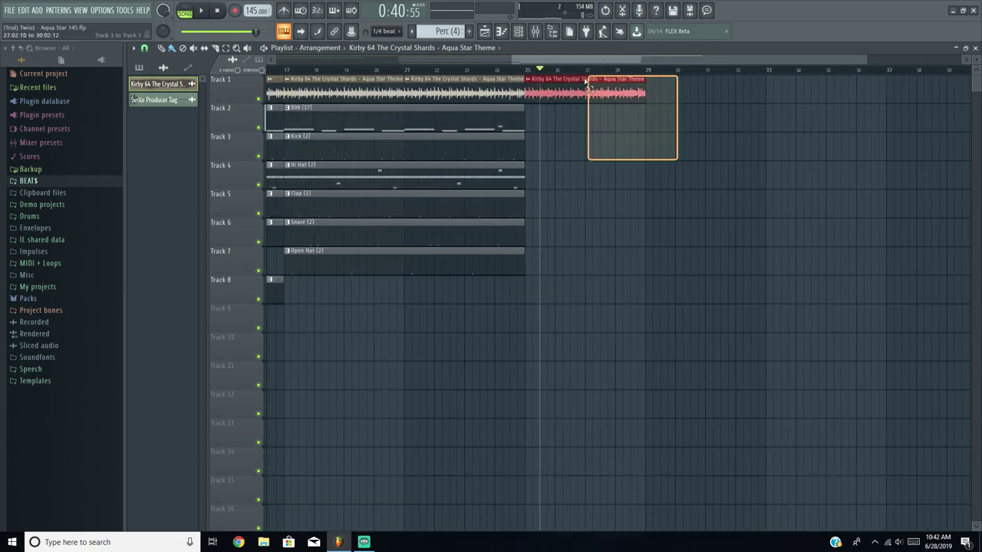
Step: Duplicate the selected sample clip five times along Track 1
key(ctrl+b)
key(ctrl+b)
key(ctrl+b)
key(ctrl+b)
key(ctrl+b)
scroll(636, 107, down, 1)
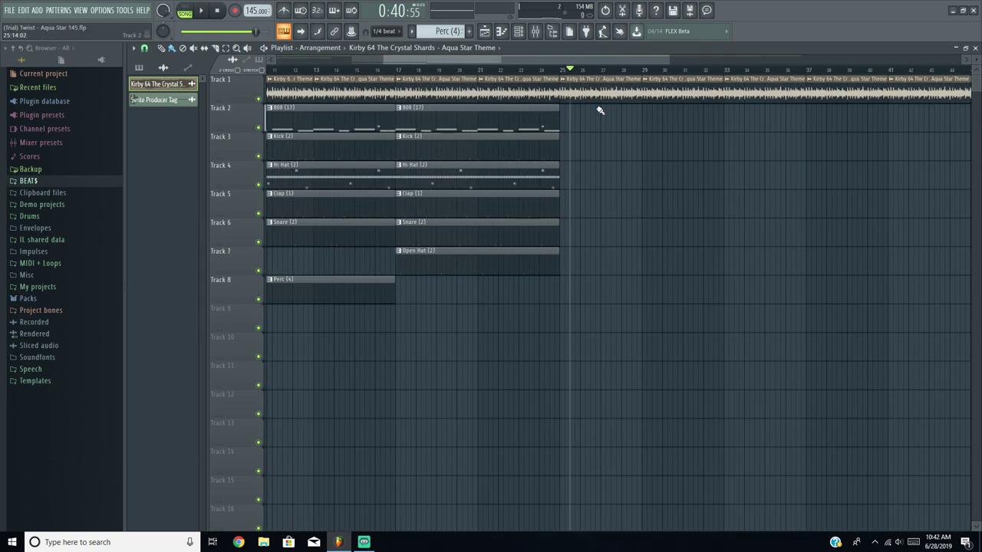
Step: Delete the surplus sample clips on Track 1 from bar 41 onward and move the playback position back to bar 22
scroll(595, 104, up, 3)
click(501, 71)
scroll(568, 136, down, 5)
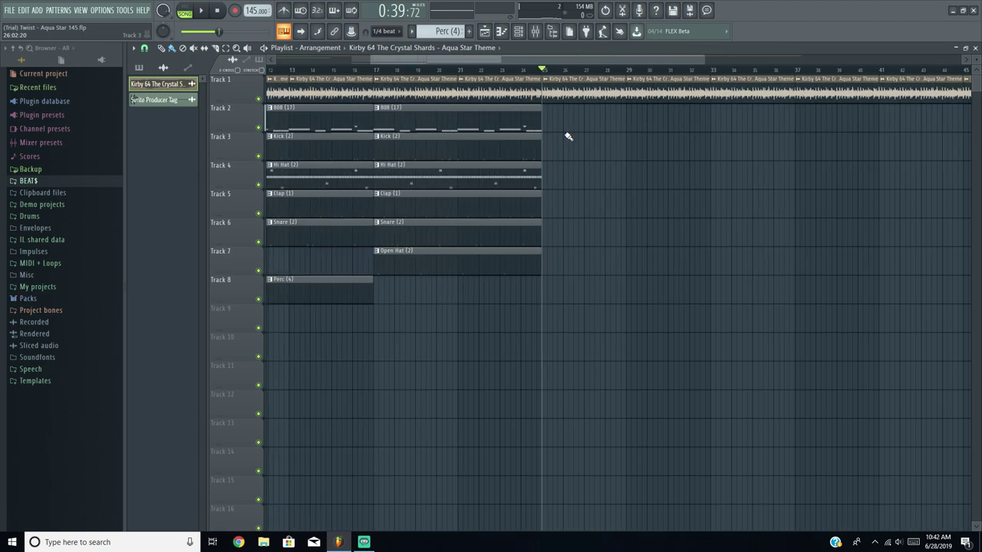
scroll(534, 145, up, 2)
scroll(612, 184, down, 2)
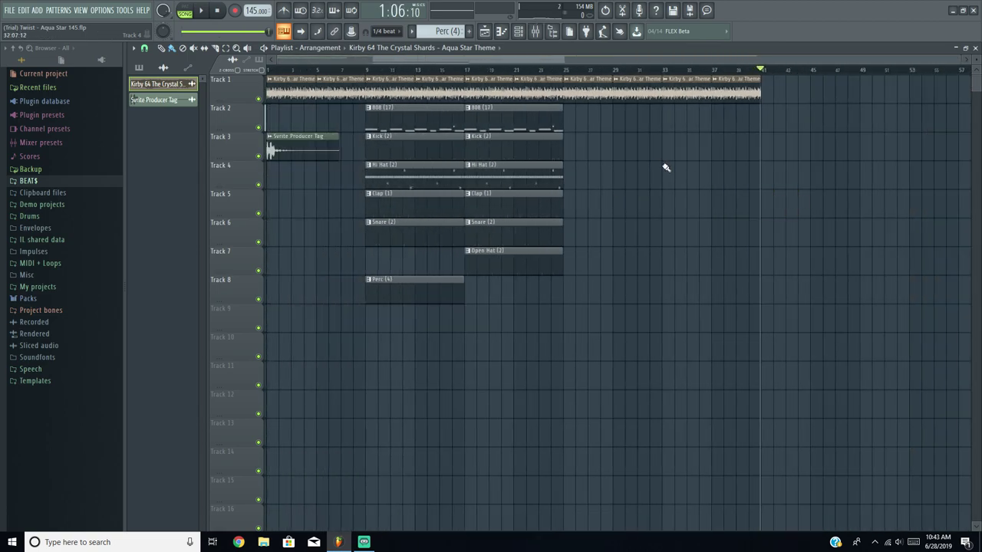
scroll(675, 123, up, 3)
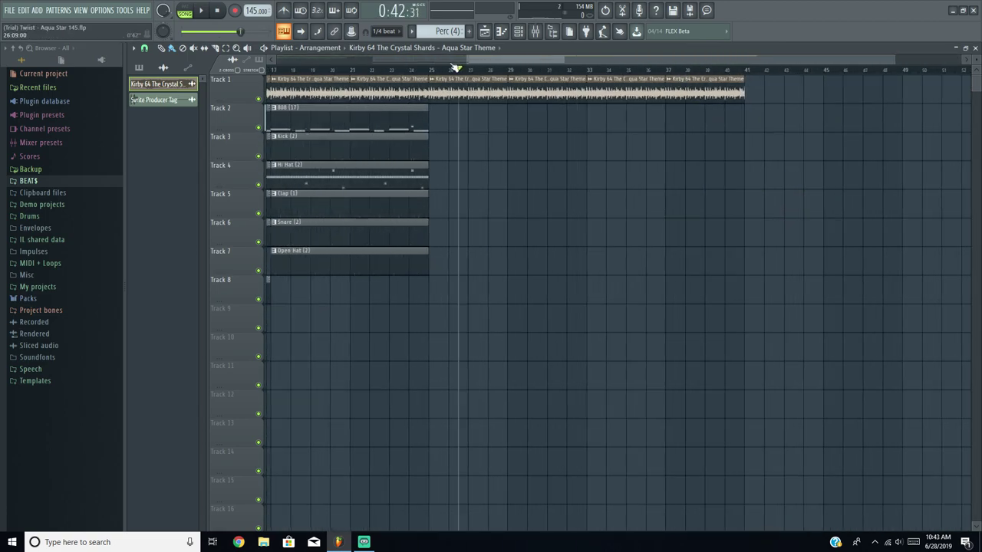
scroll(616, 187, down, 3)
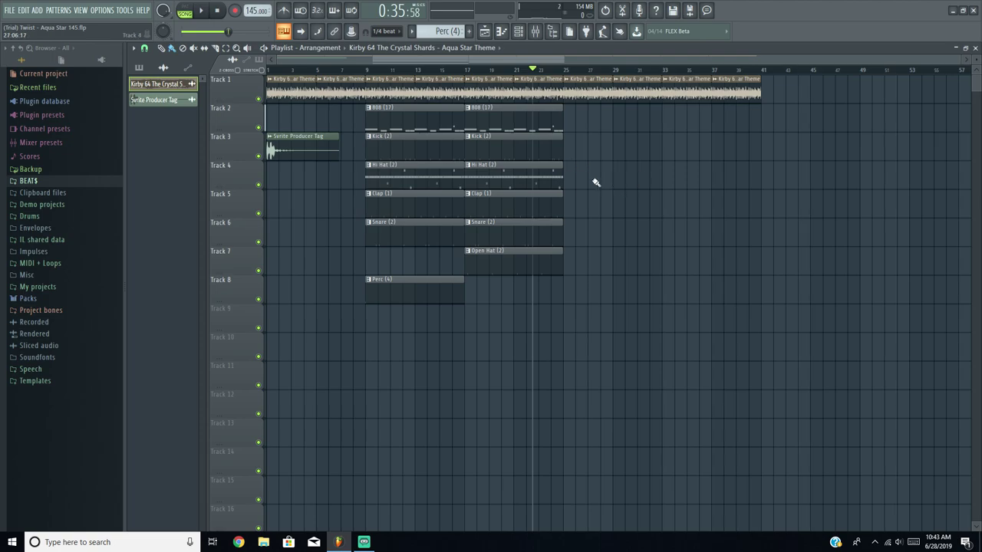
Step: Repeat the Kick and Hi Hat clips through bar 40 and place a Clap copy at bar 33 on Track 5
shift+drag(484, 155, 583, 156)
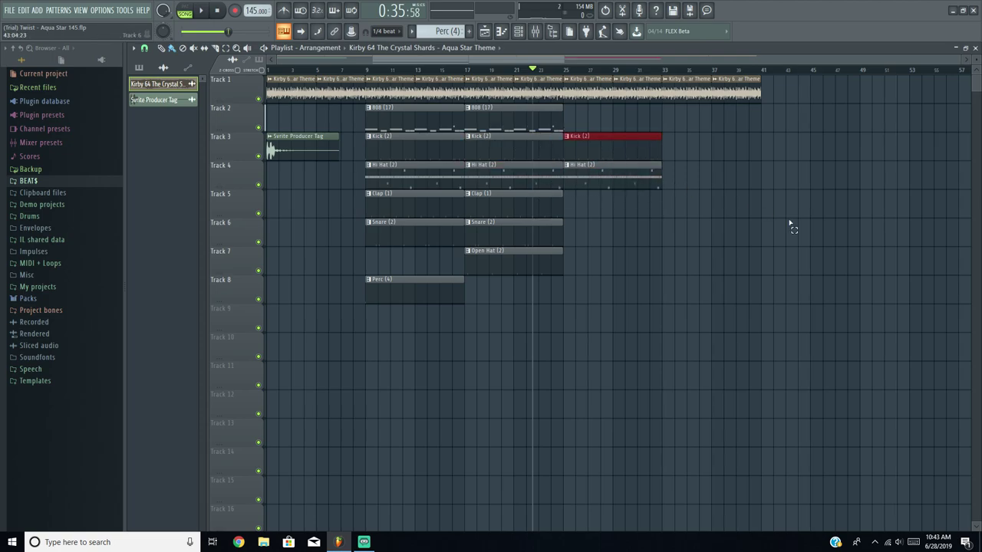
key(ctrl+b)
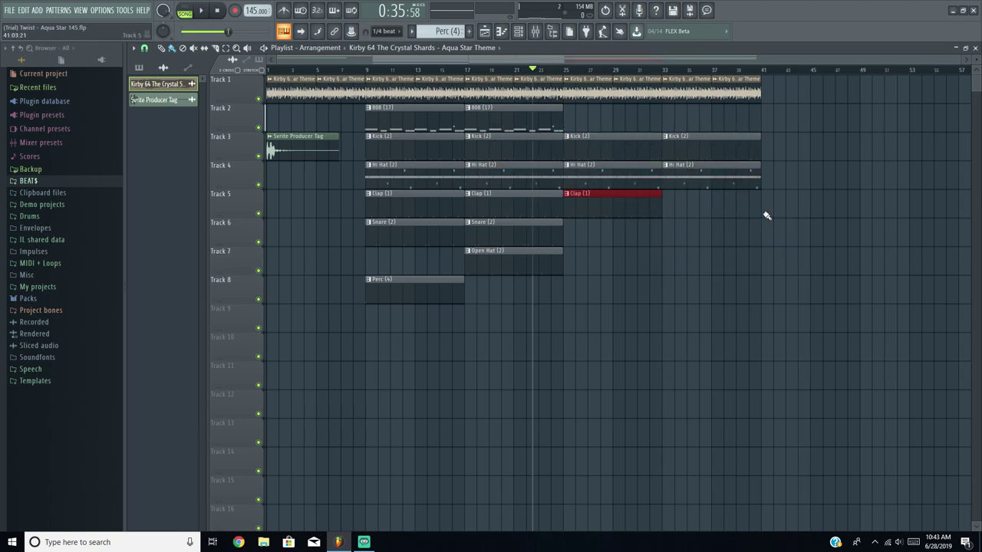
click(725, 206)
scroll(678, 212, up, 2)
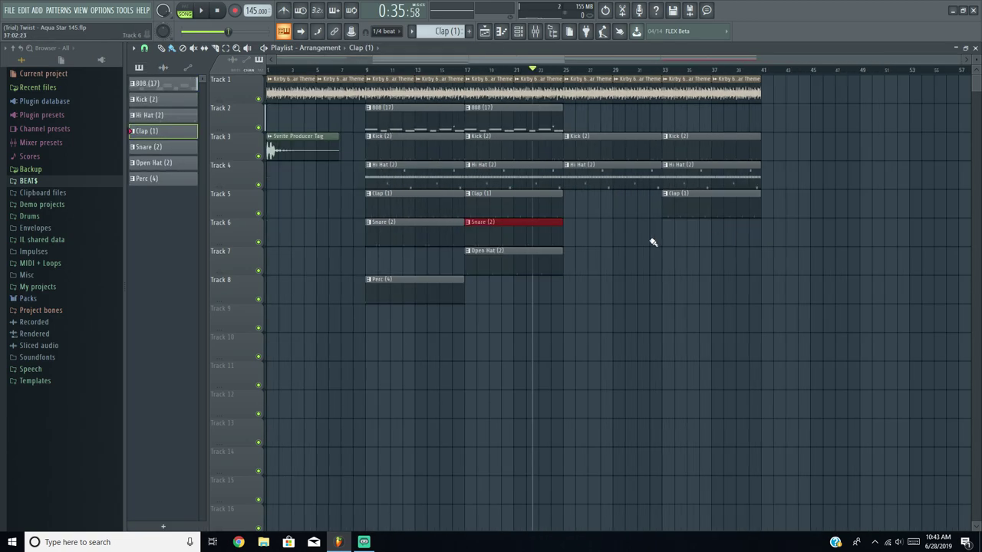
Step: Copy the Snare clip on Track 6 and align the copy to start at bar 33
scroll(724, 234, up, 3)
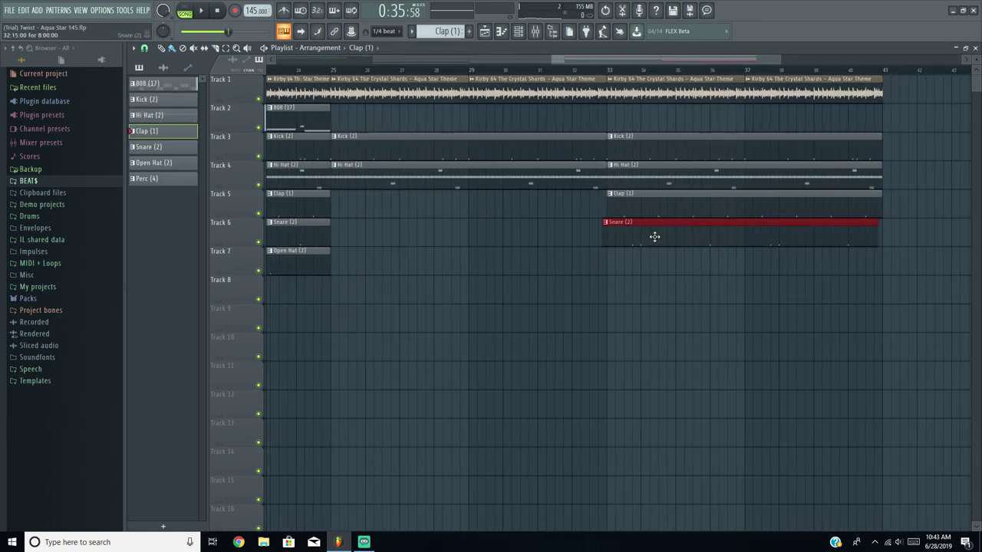
click(653, 232)
scroll(652, 232, down, 3)
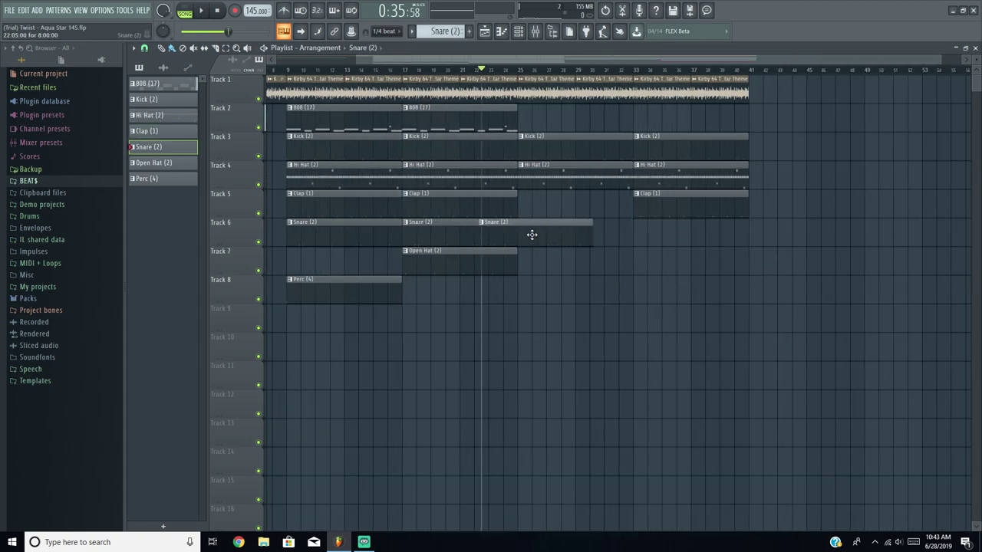
drag(531, 234, 664, 234)
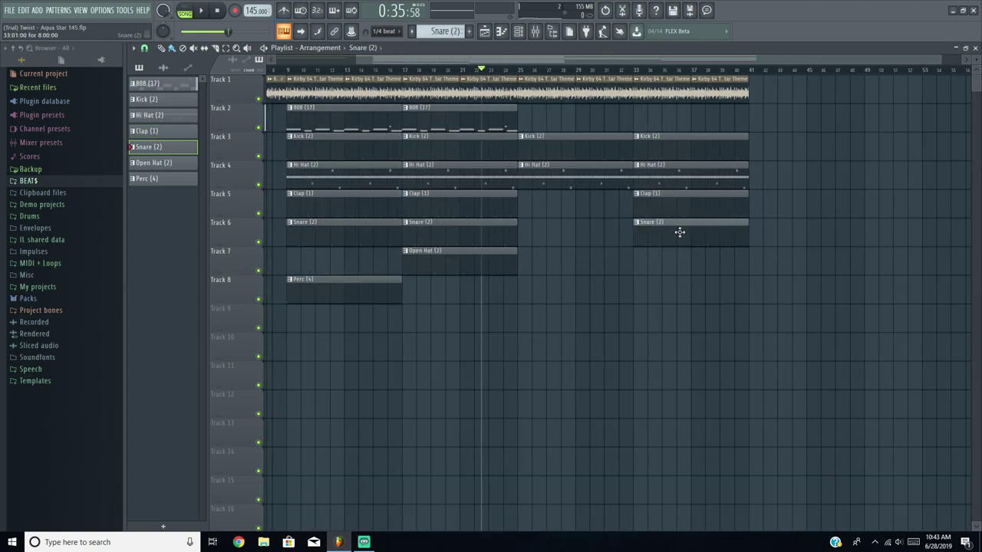
scroll(581, 240, up, 4)
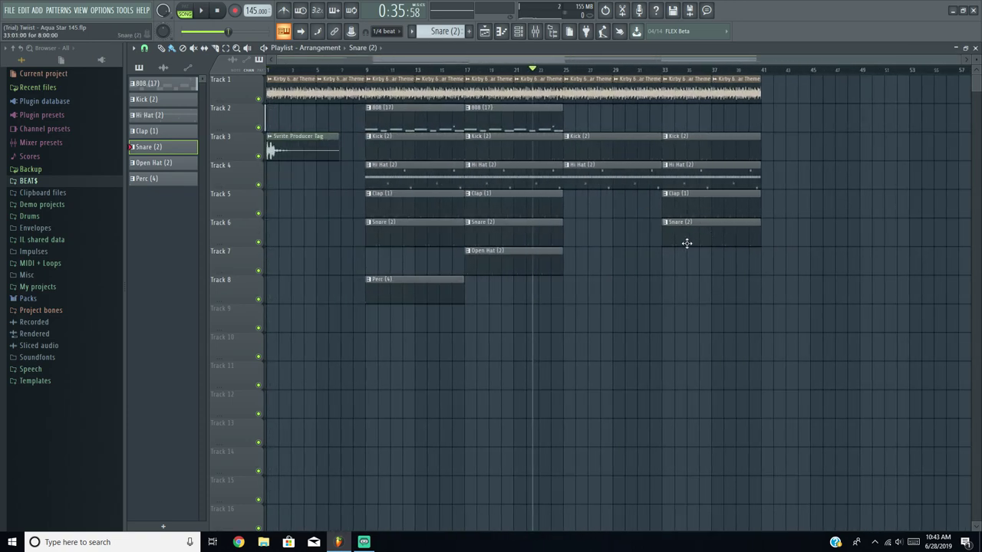
scroll(598, 226, down, 3)
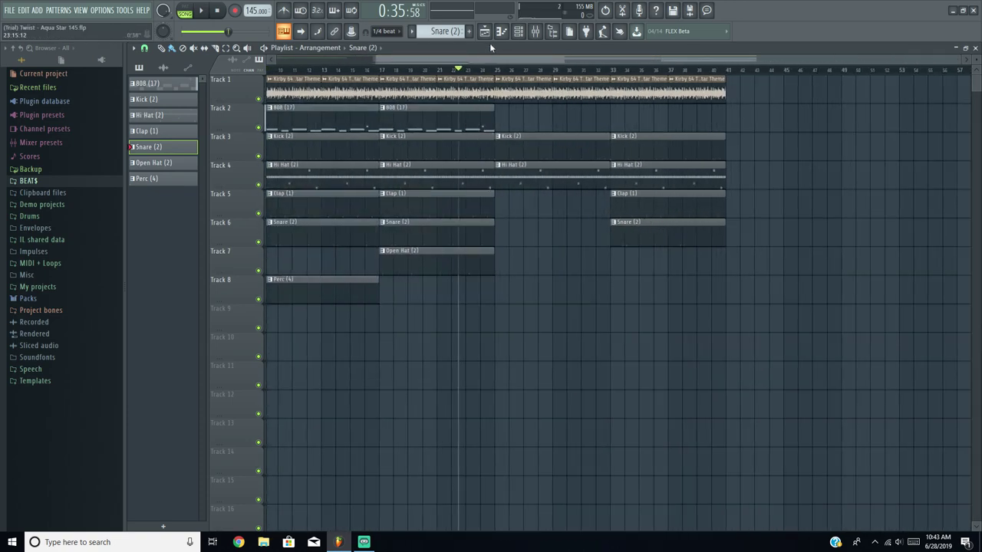
Step: Play the new section and duplicate the two sample clips at bars 33 to 40 so the copies start at bar 41
key(space)
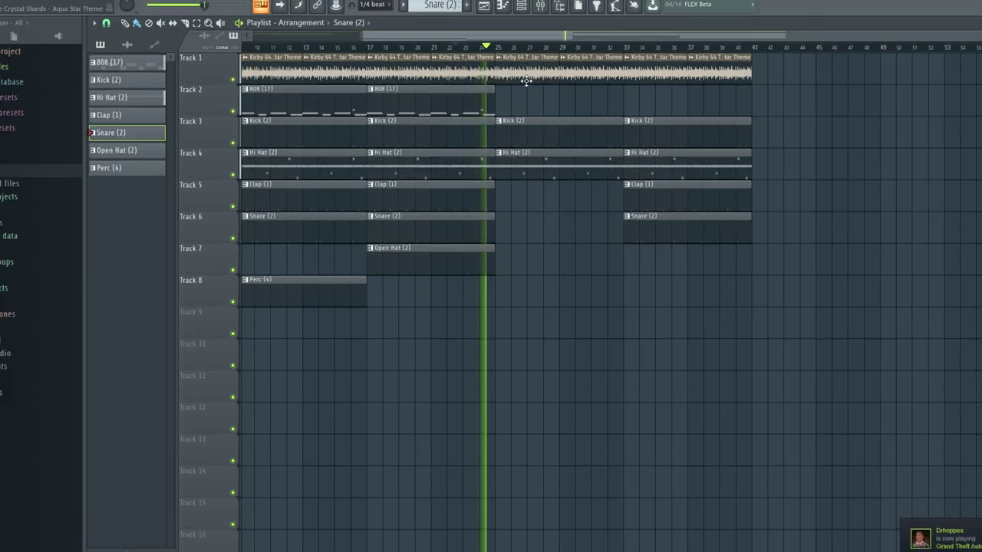
click(615, 49)
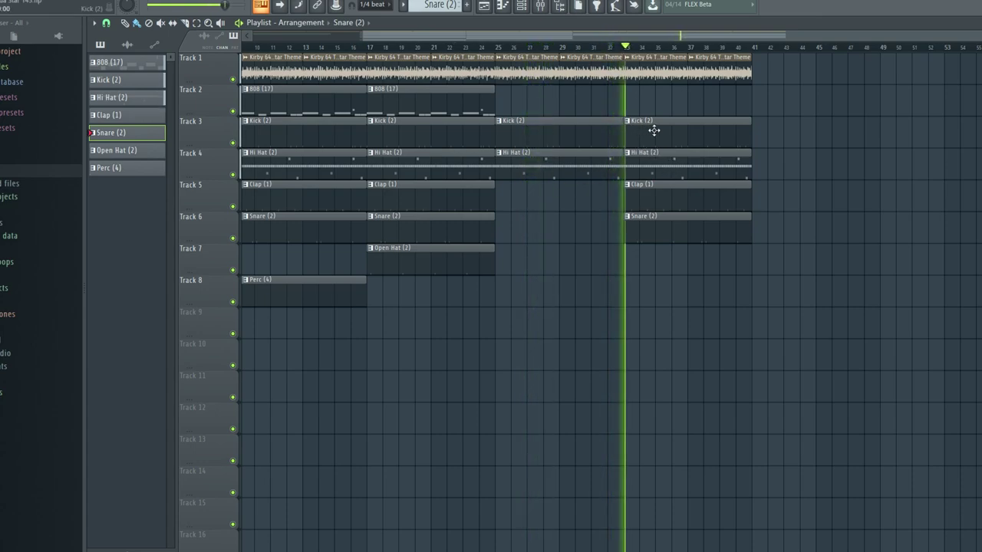
drag(763, 83, 633, 57)
key(ctrl+b)
ctrl+click(861, 173)
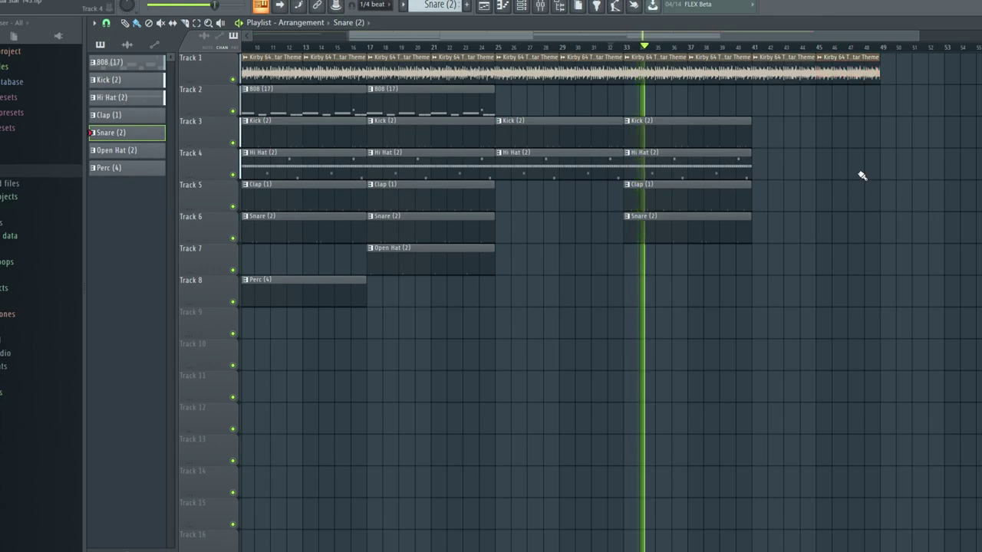
Step: Copy the 808 clip on Track 2 and paste it at bars 41 to 48
scroll(872, 129, right, 3)
drag(432, 115, 379, 91)
key(ctrl+c)
scroll(575, 125, up, 6)
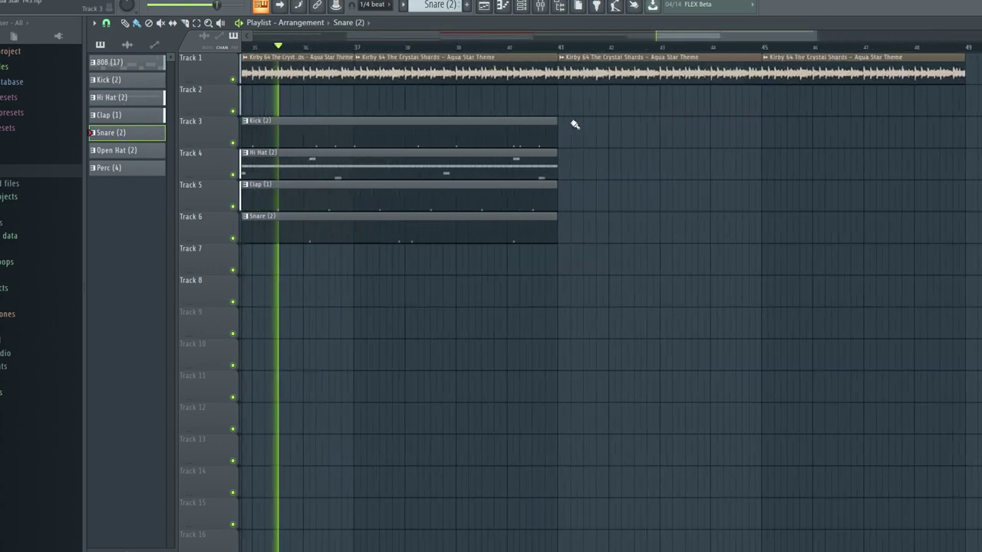
key(ctrl+v)
scroll(590, 105, down, 6)
ctrl+click(763, 195)
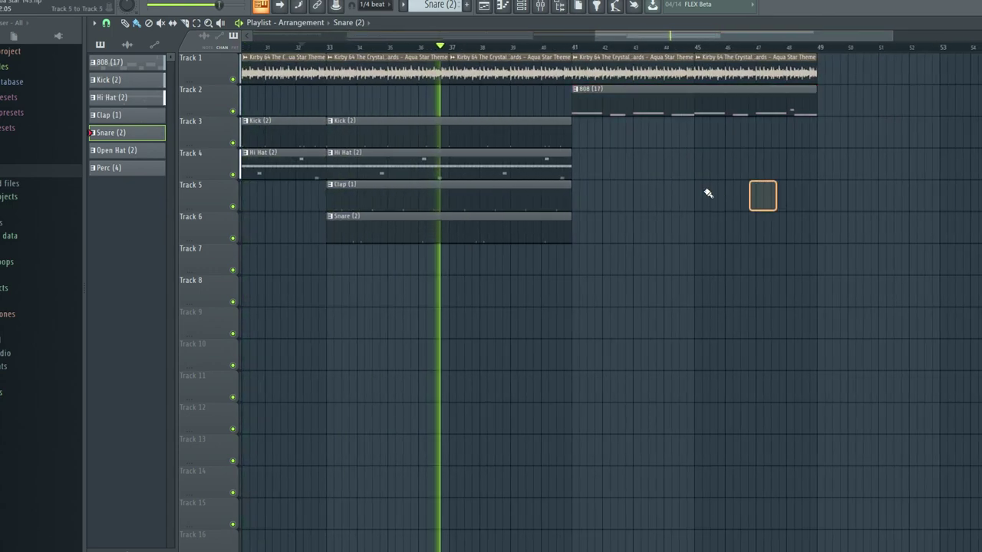
Step: Stop playback and mark bars 41 to 48 to review the section with the pasted 808 clip
scroll(706, 193, down, 1)
key(space)
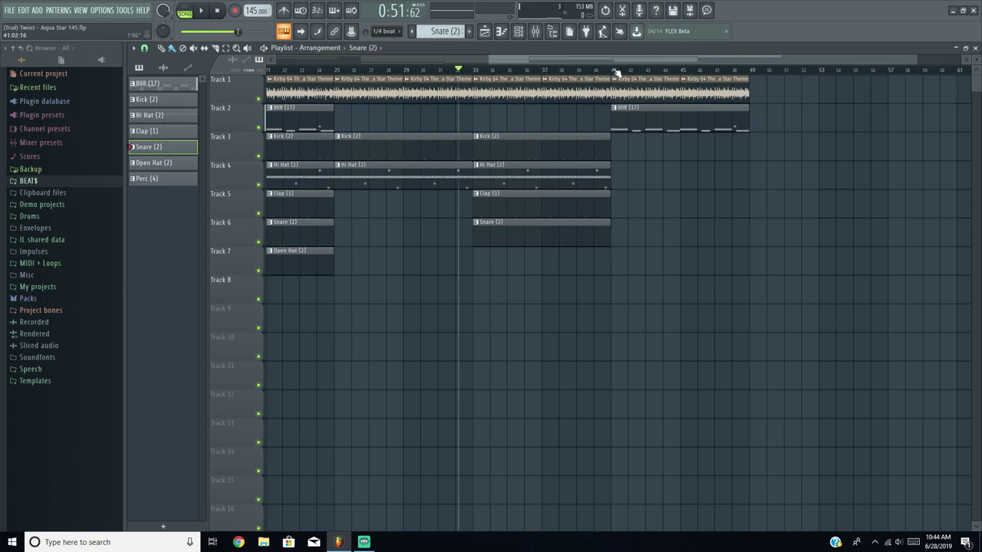
drag(617, 72, 745, 78)
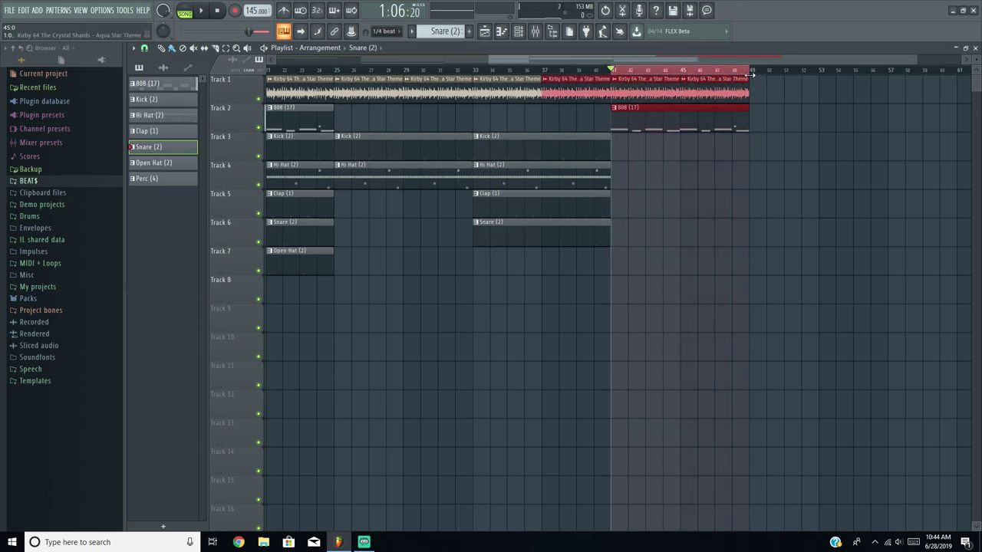
ctrl+click(761, 139)
scroll(741, 142, up, 8)
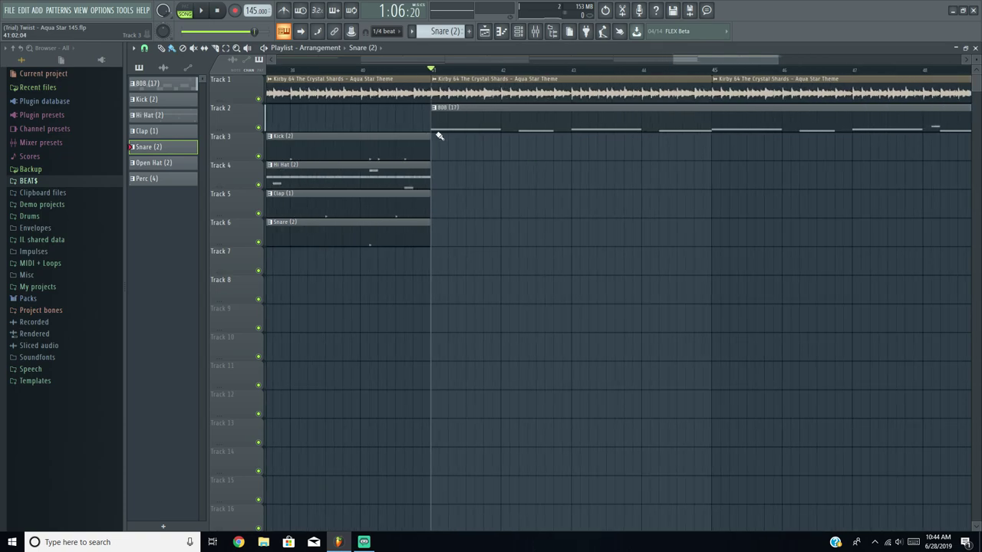
scroll(442, 122, down, 8)
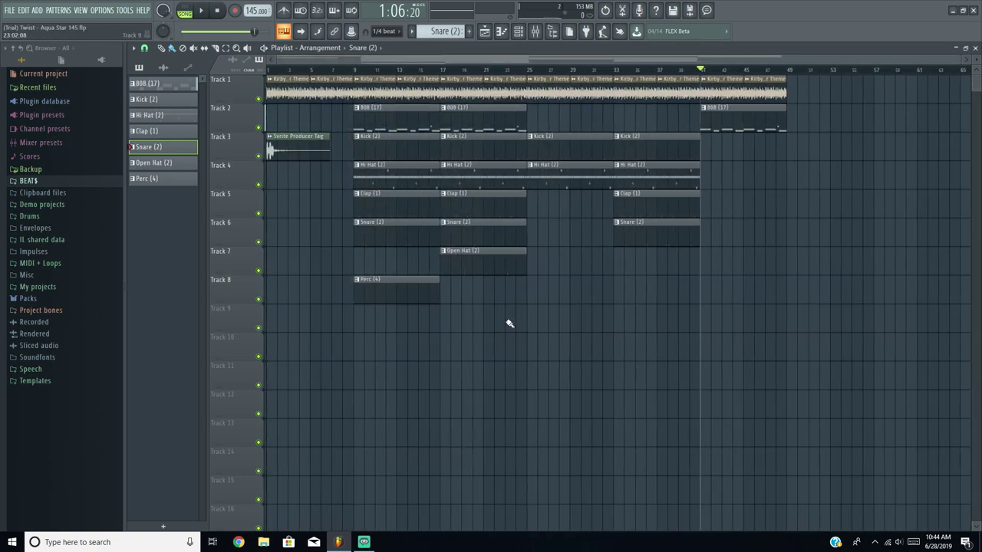
Step: Copy all sample, 808 and drum clips from bars 9 to 24 and align the copies to start at bar 49
drag(511, 331, 377, 69)
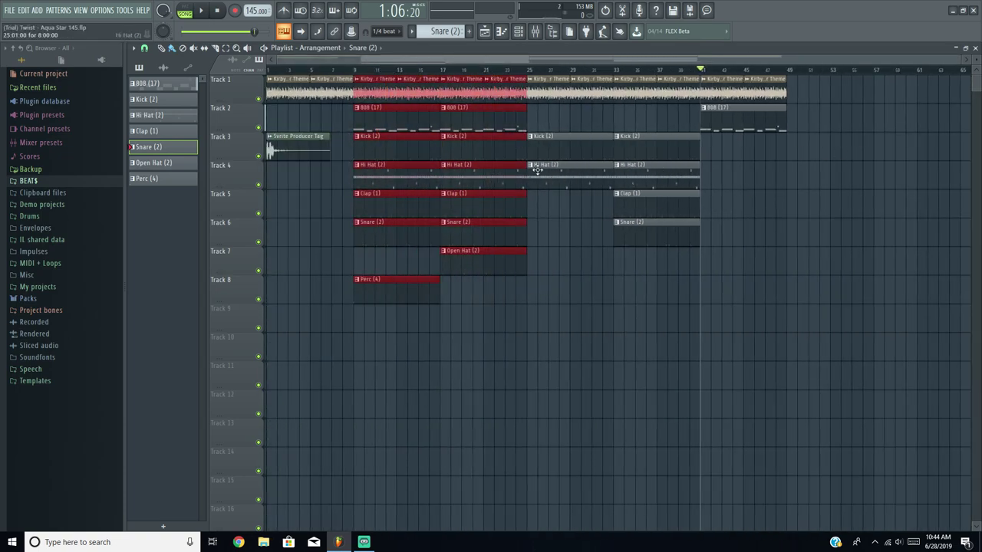
drag(466, 125, 889, 100)
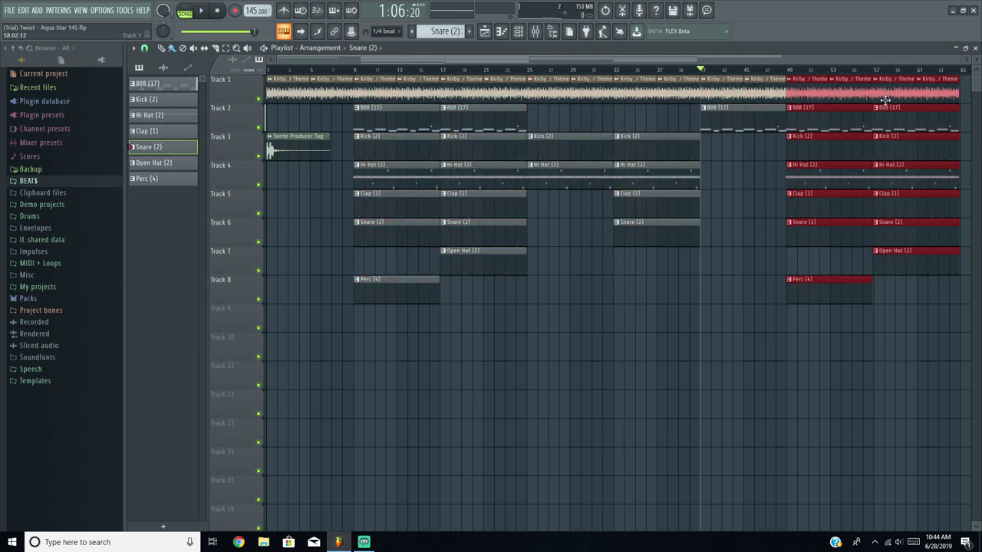
scroll(837, 132, up, 5)
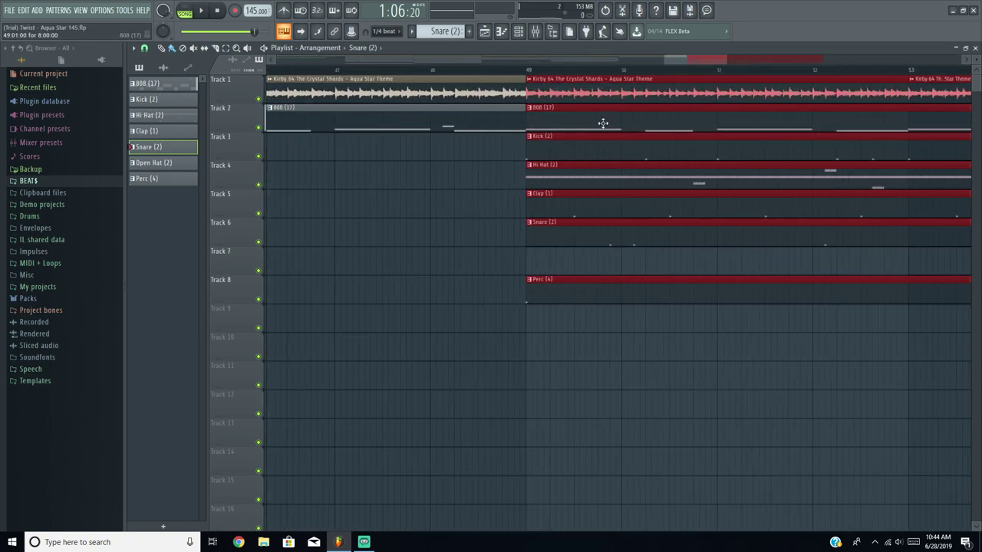
scroll(558, 107, down, 5)
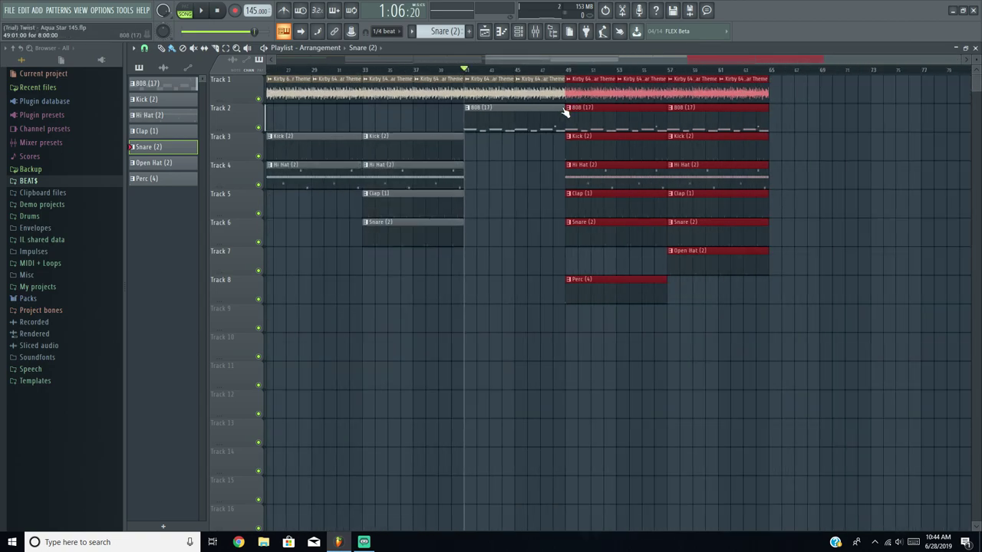
key(ctrl+d)
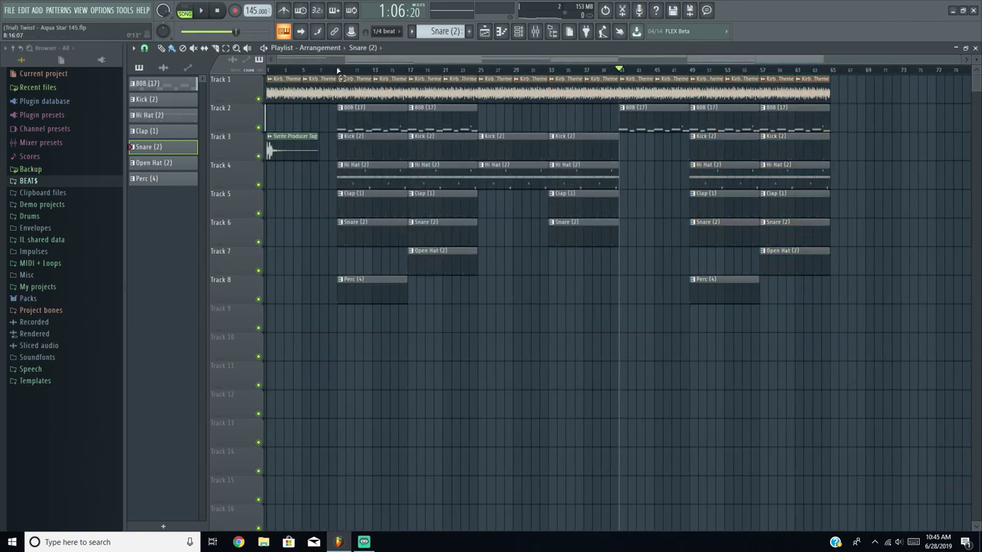
Step: Review the song sections by marking bars 9 to 24, 25 to 48 and 41 to 48 in turn
drag(337, 70, 419, 77)
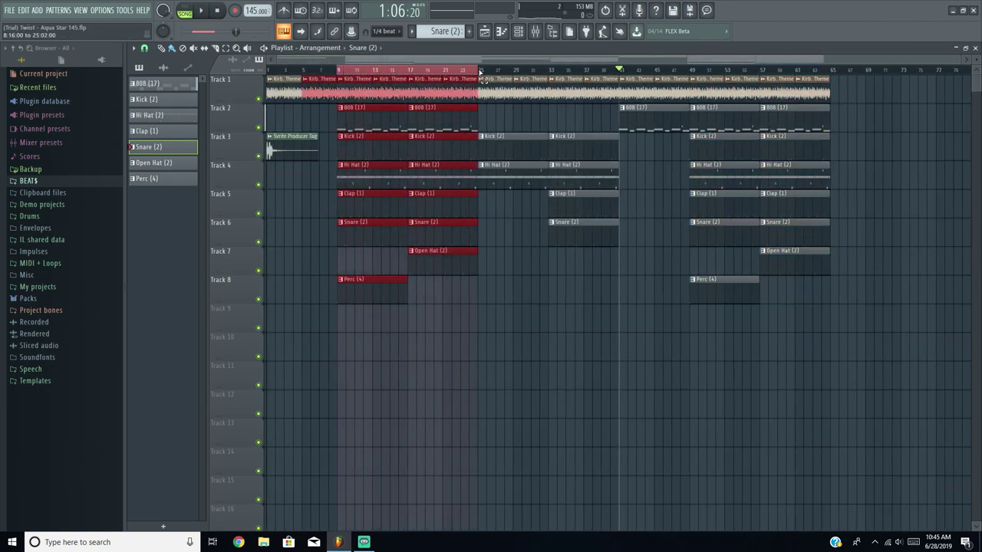
key(ctrl+d)
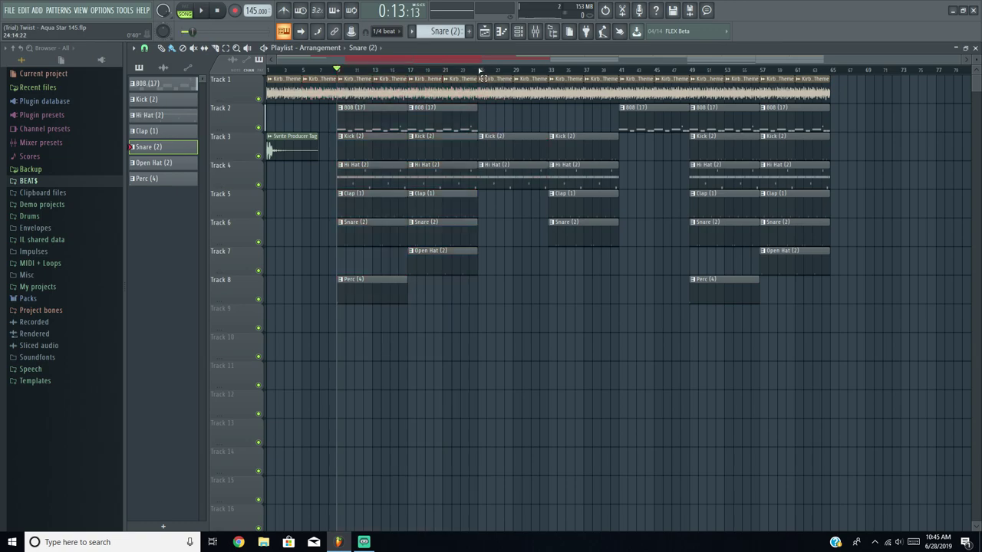
drag(480, 70, 680, 90)
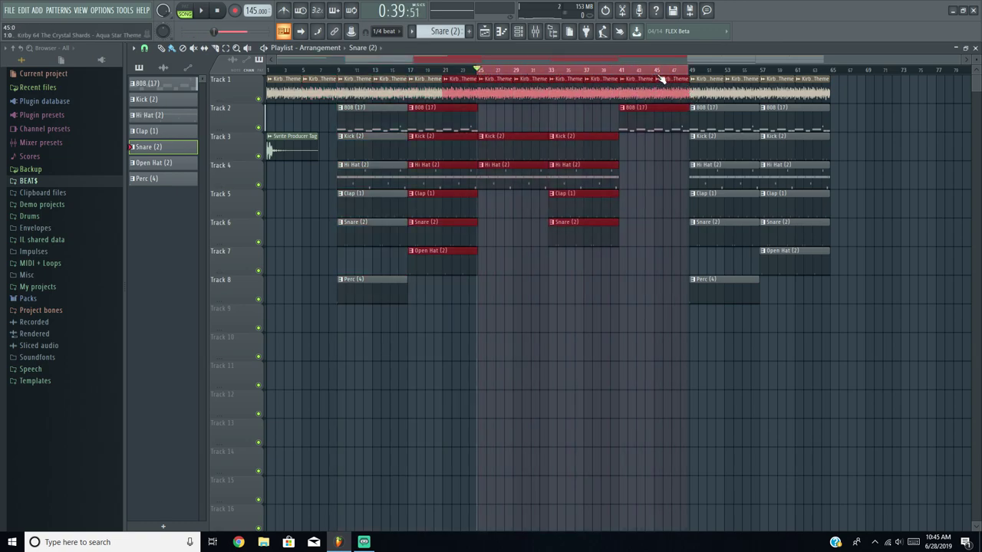
key(ctrl+d)
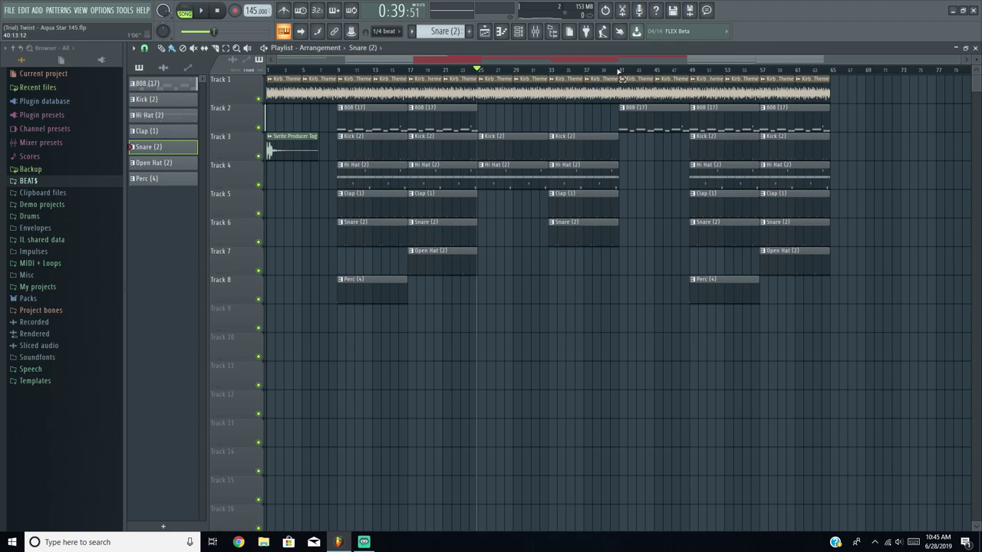
drag(619, 71, 681, 71)
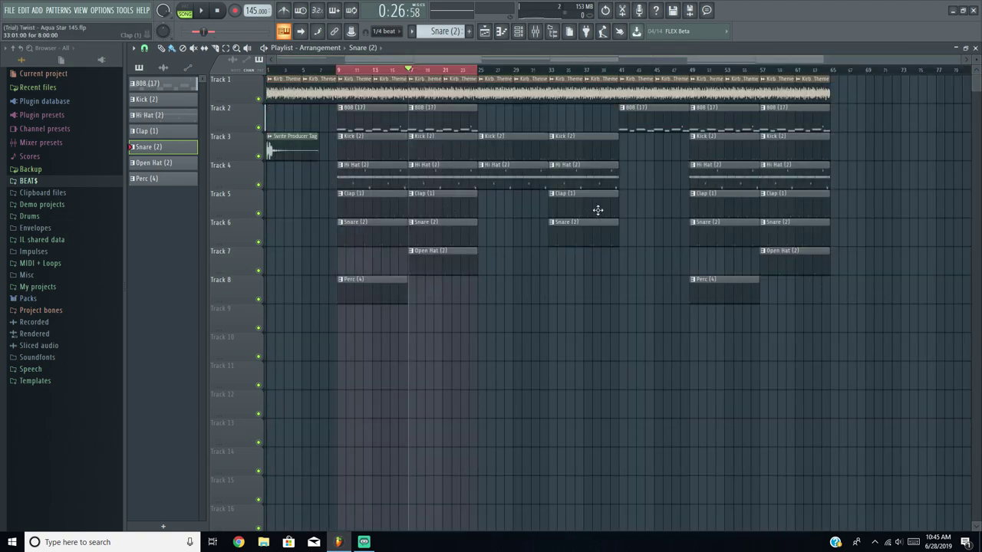
Step: Copy all clips from bars 25 to 48 and align the copies to start exactly at bar 65
mouse_move(660, 100)
mouse_down()
mouse_move(492, 97)
mouse_move(963, 91)
mouse_move(844, 86)
mouse_up()
scroll(842, 85, up, 5)
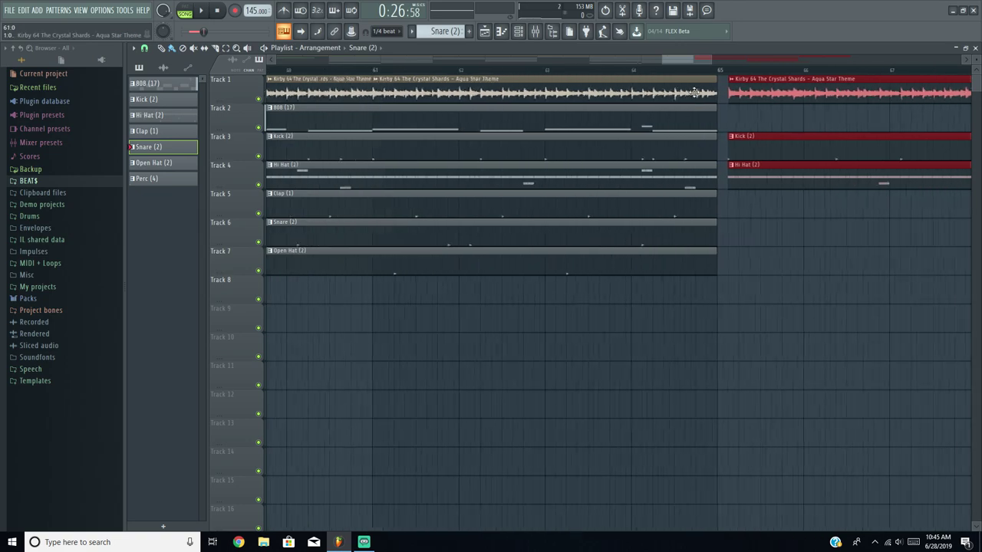
click(741, 89)
scroll(746, 96, up, 5)
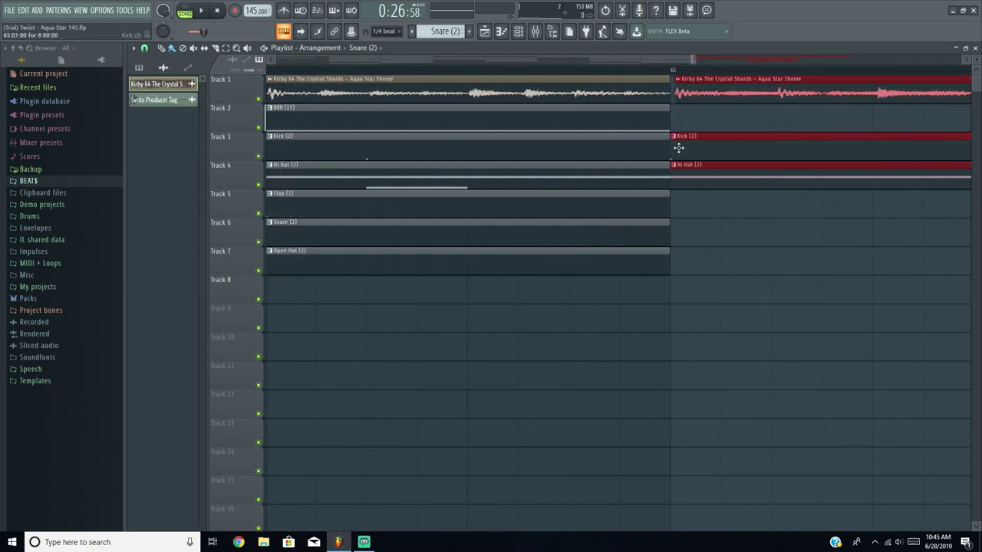
drag(731, 122, 710, 123)
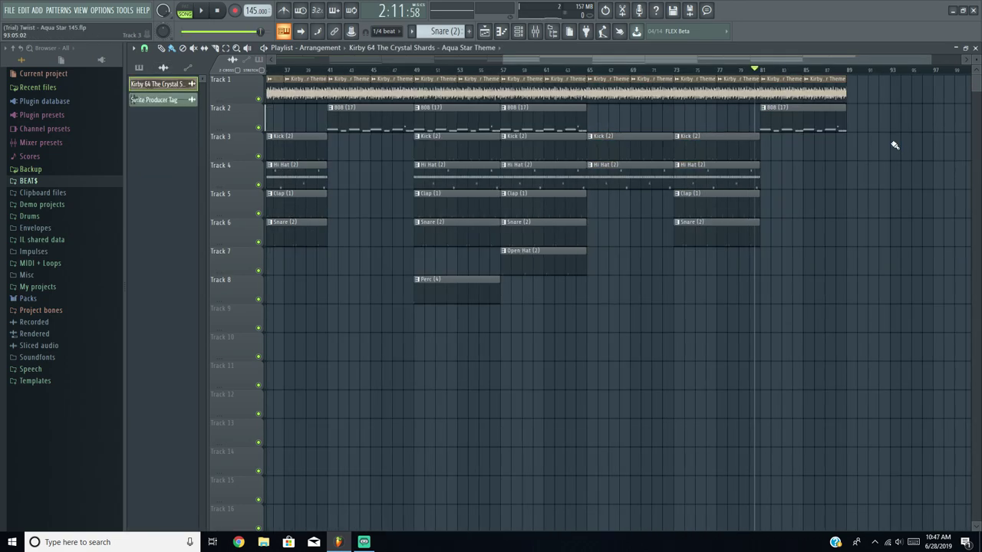
Step: Delete the two sample clips and the 808 clip at bars 81 to 88
scroll(894, 145, up, 3)
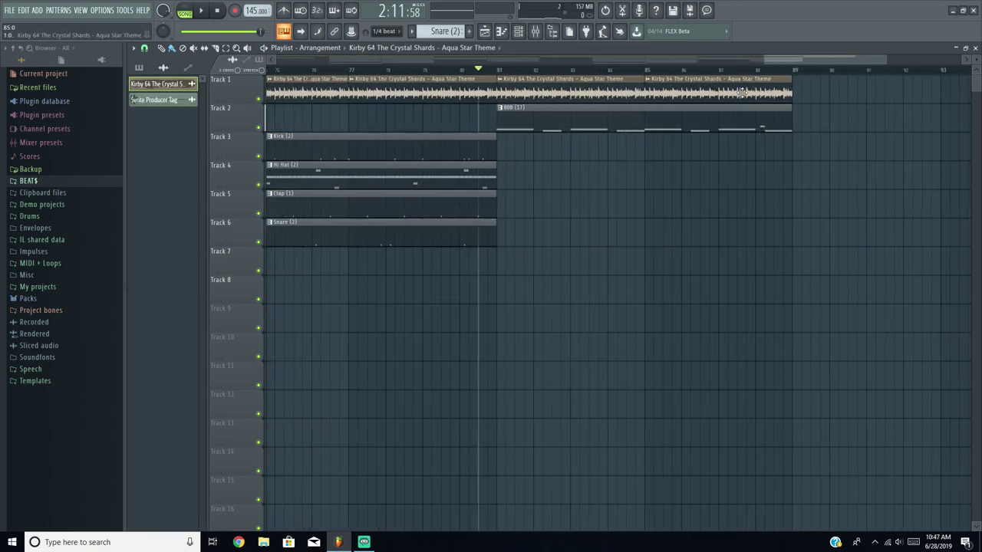
scroll(721, 182, down, 5)
scroll(918, 189, up, 2)
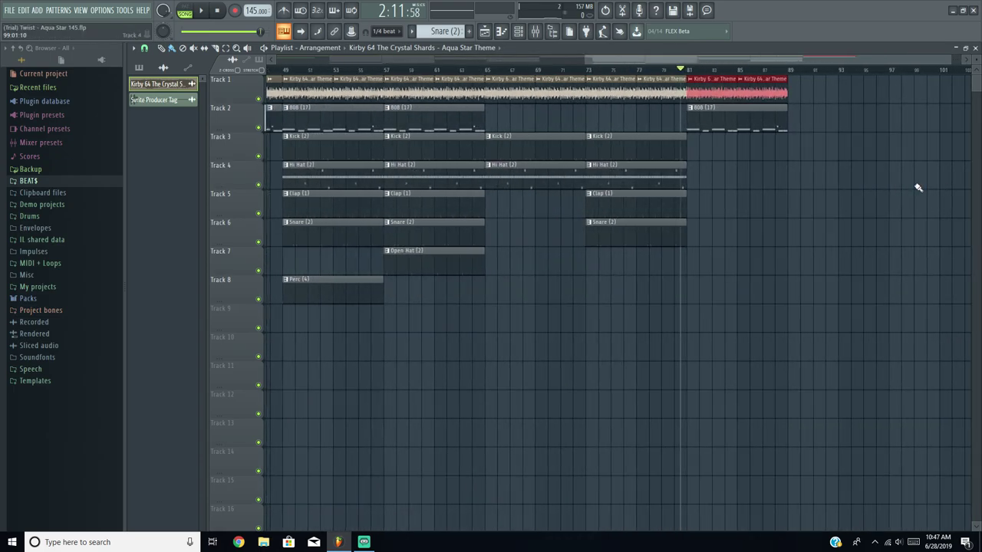
ctrl+click(918, 189)
scroll(741, 136, up, 4)
right_click(678, 92)
right_click(585, 101)
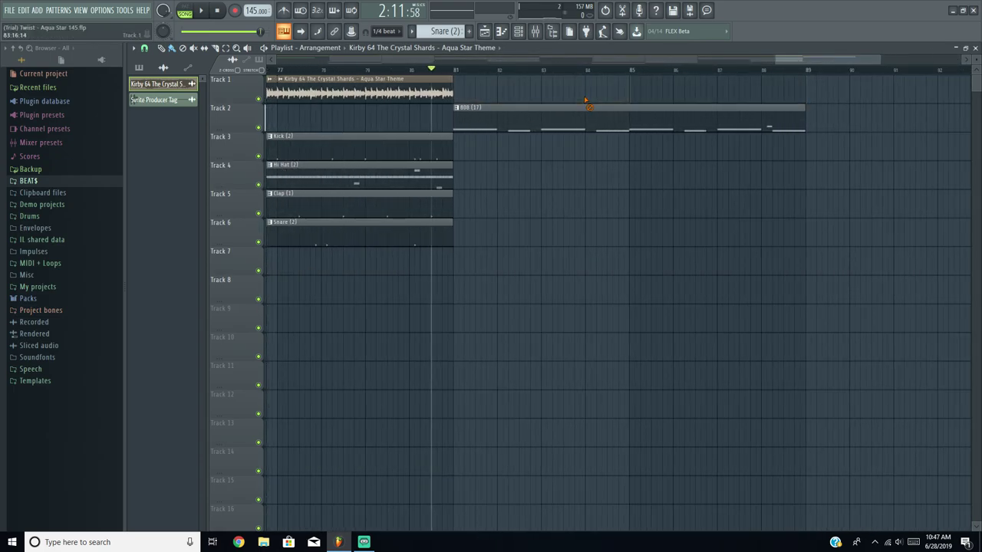
Step: Fill bars 81 to 88 with copied sample clips and place a copy of the full drum and 808 section at bar 89
scroll(548, 109, down, 3)
scroll(554, 110, up, 1)
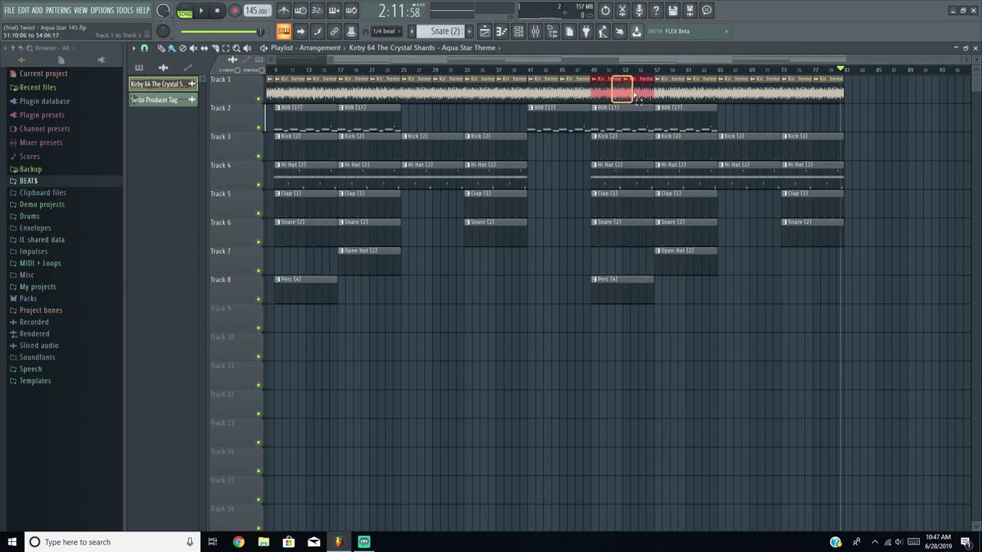
drag(635, 97, 639, 97)
scroll(879, 107, up, 9)
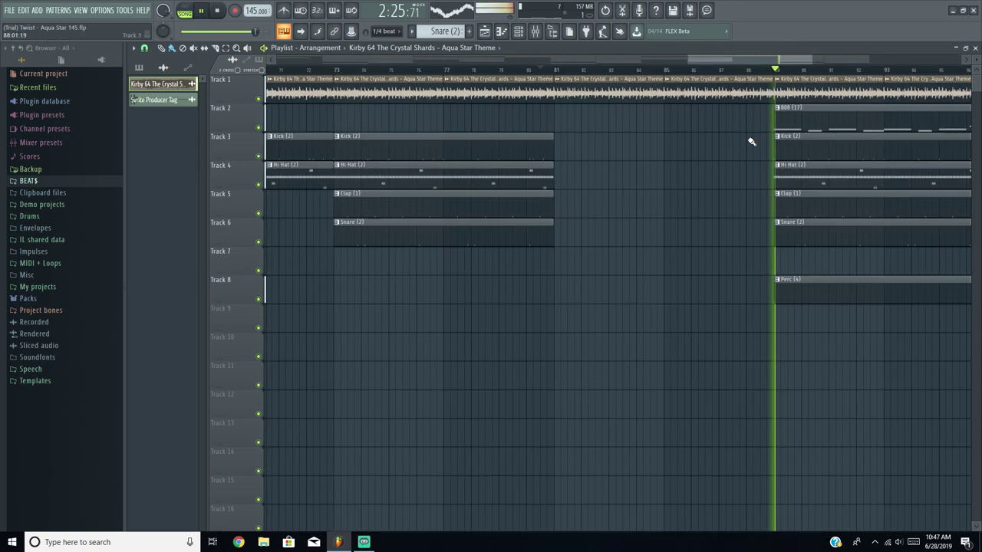
scroll(752, 142, up, 3)
Step: Trim the sample clip before bar 89 to end halfway through bar 88 and play the transition
drag(829, 86, 784, 86)
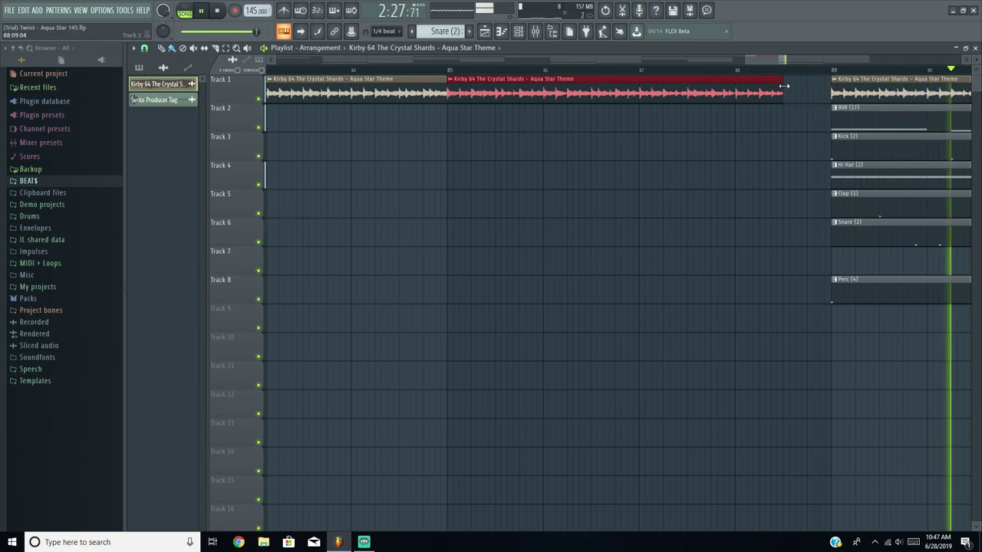
scroll(772, 86, down, 3)
click(736, 70)
ctrl+click(701, 169)
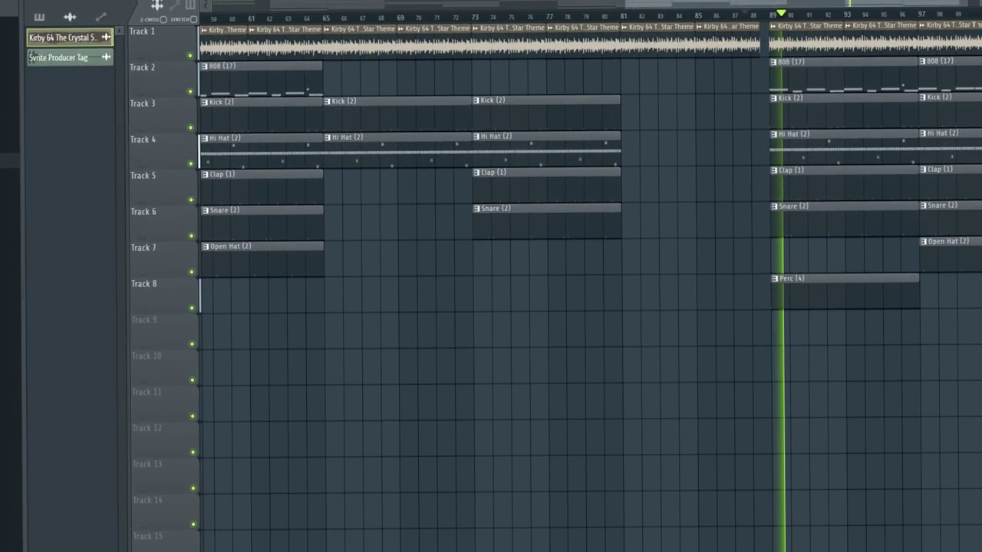
scroll(448, 25, up, 3)
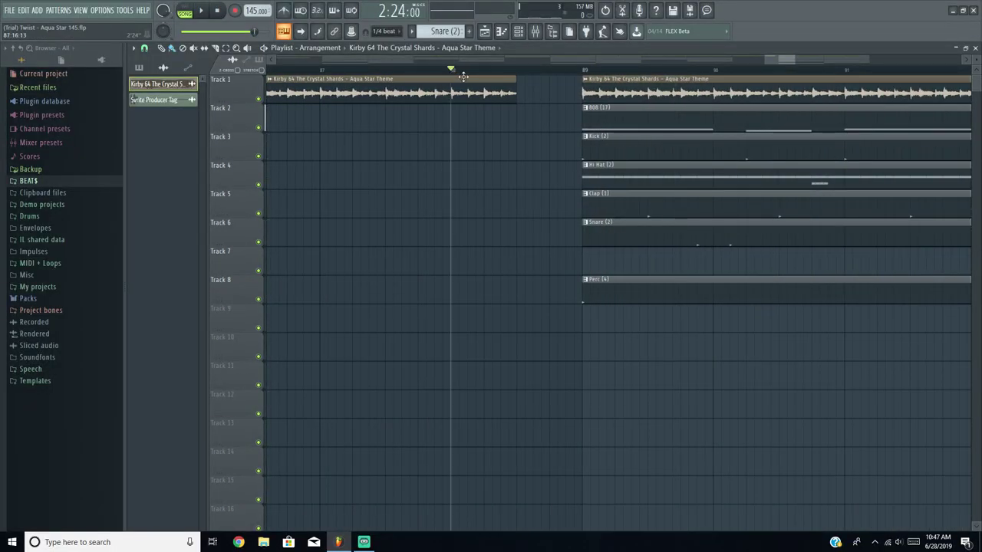
Step: Duplicate all clips at bars 89 to 104 so the copies fill bars 105 to 120
scroll(464, 76, down, 5)
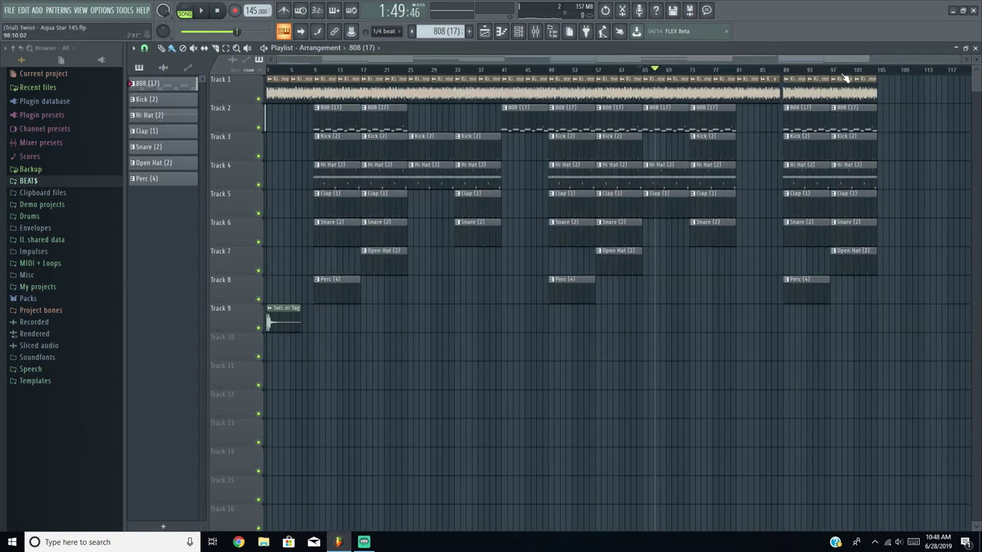
scroll(794, 149, up, 5)
drag(785, 358, 544, 77)
key(ctrl+b)
ctrl+click(830, 328)
scroll(724, 232, down, 4)
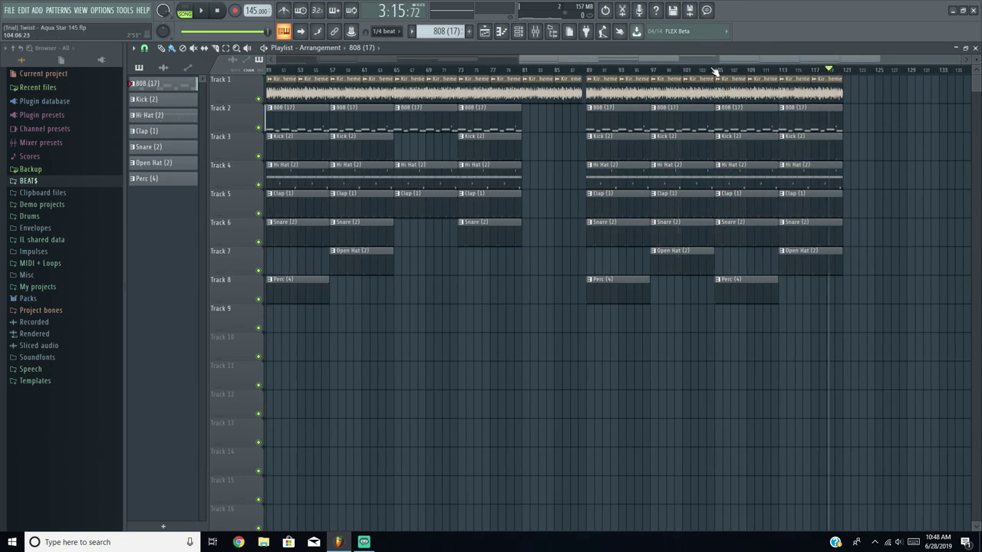
Step: Create an automation clip for the mixer's Master track volume and return to the playlist
click(534, 32)
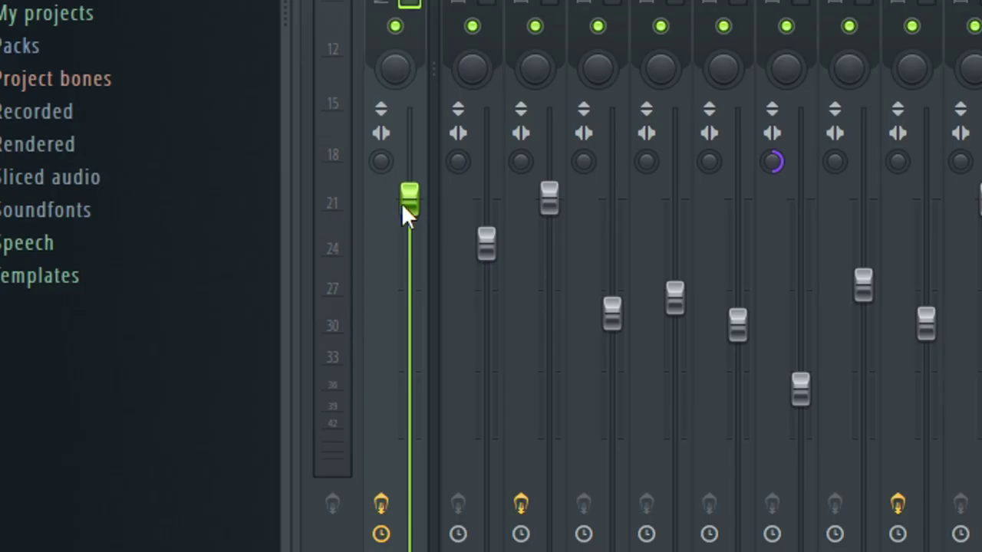
right_click(408, 201)
click(504, 390)
click(524, 63)
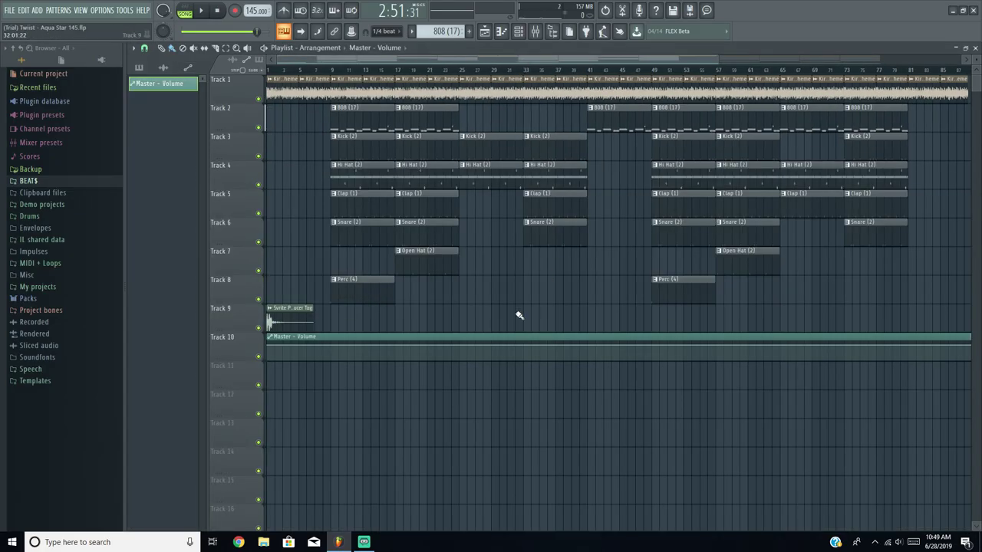
Step: Delete the Perc clip at bar 105, the 808 clips at bars 105 and 113, and the Open Hat clip at bar 113
scroll(520, 316, down, 2)
scroll(509, 286, up, 4)
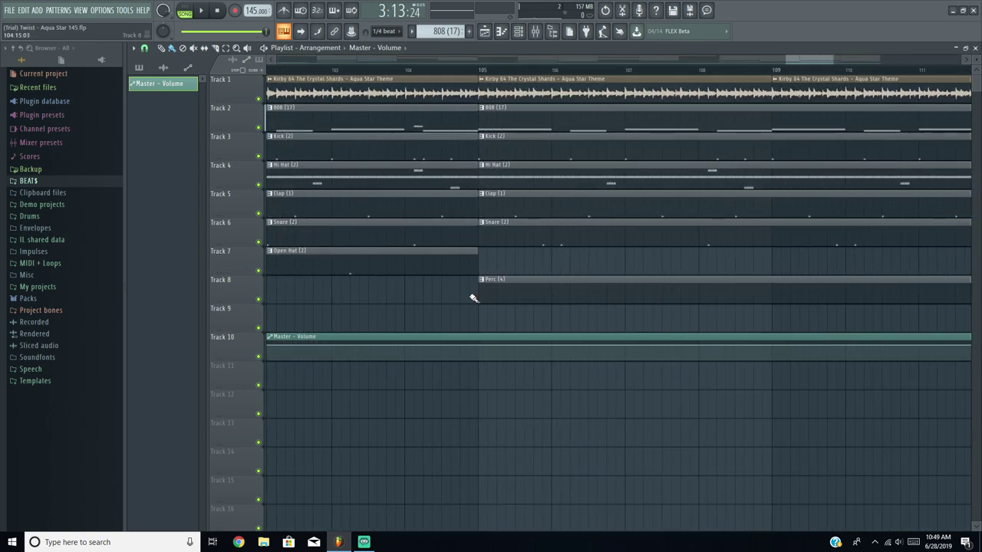
right_click(511, 298)
scroll(568, 148, down, 3)
right_click(561, 117)
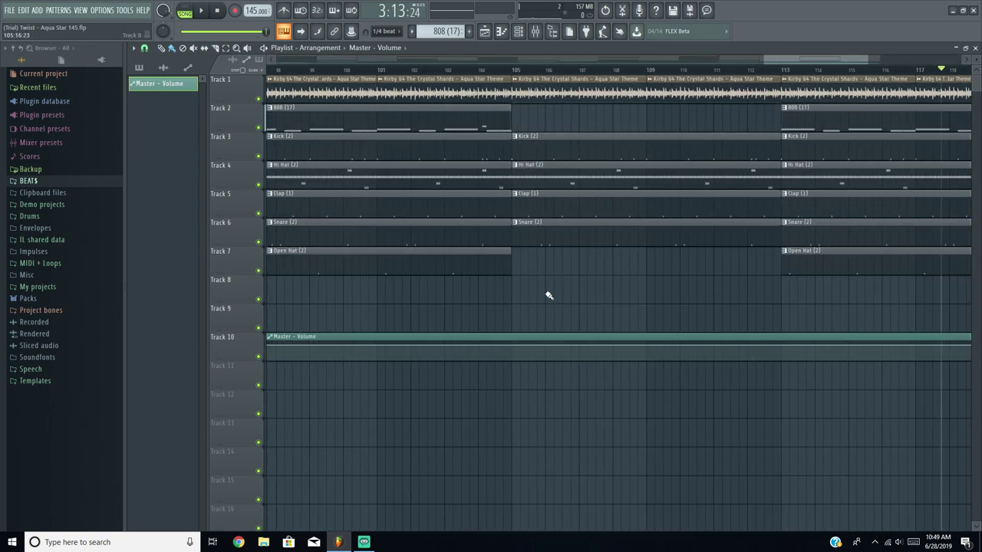
scroll(804, 271, down, 3)
right_click(690, 122)
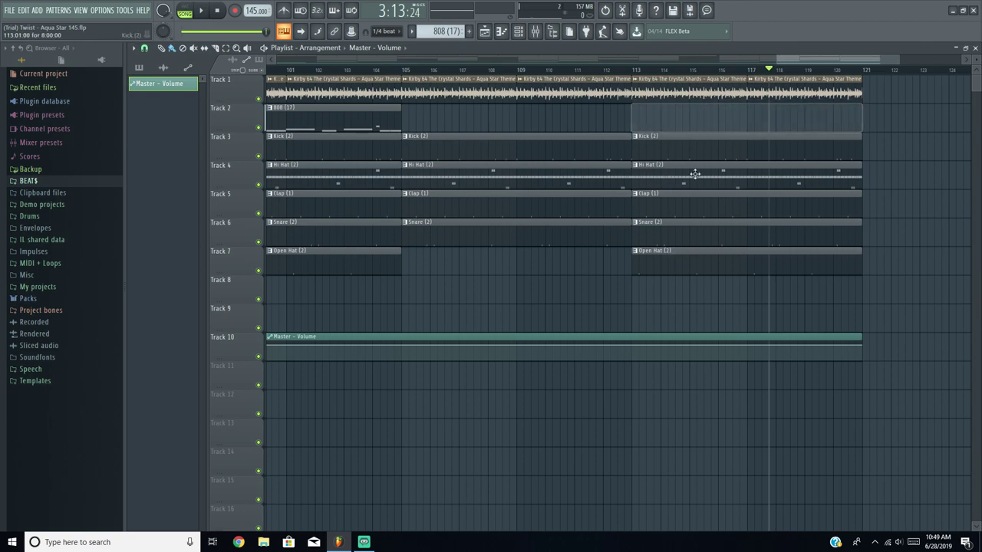
right_click(666, 261)
scroll(566, 186, down, 3)
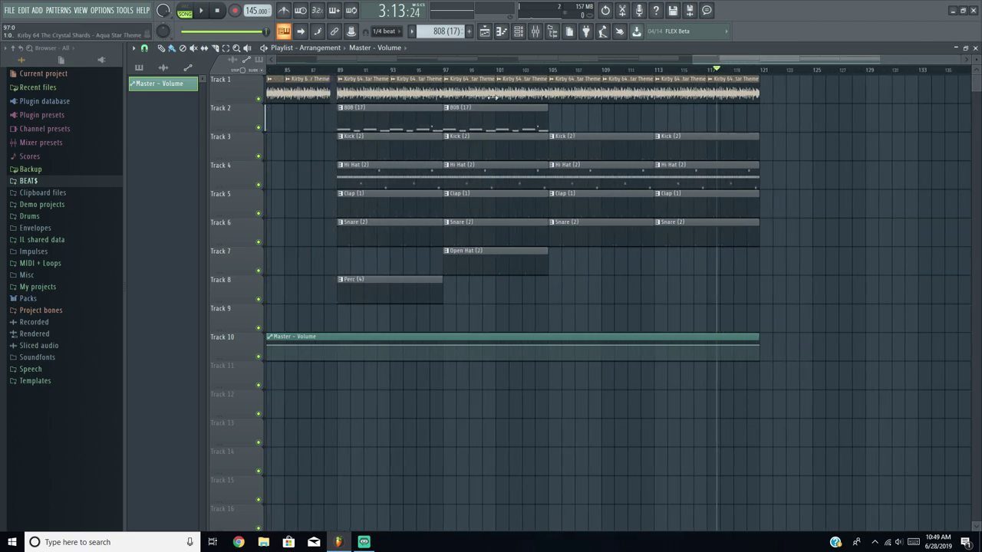
Step: Add a control point at bar 105 to the Master - Volume automation clip and confirm its value
click(544, 71)
scroll(537, 347, up, 3)
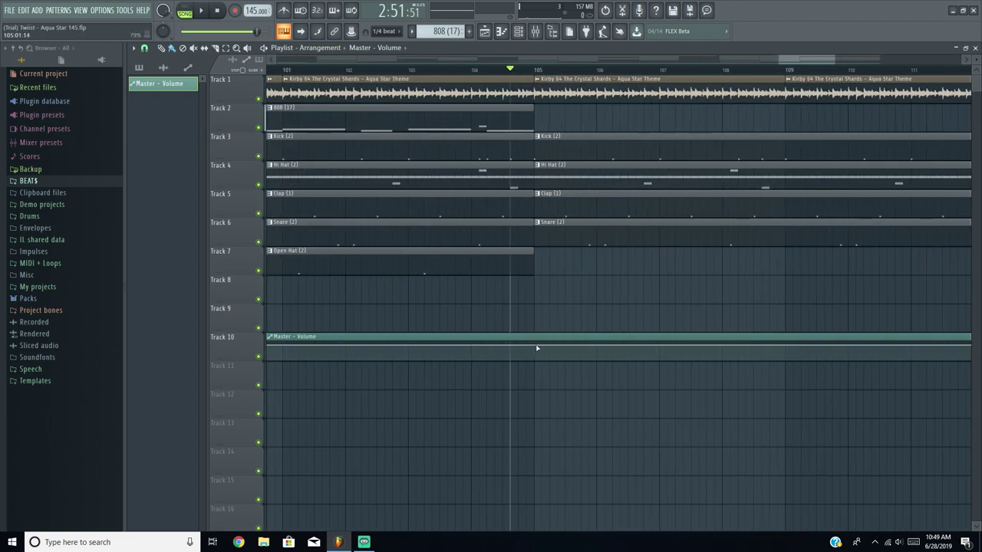
right_click(535, 346)
right_click(536, 347)
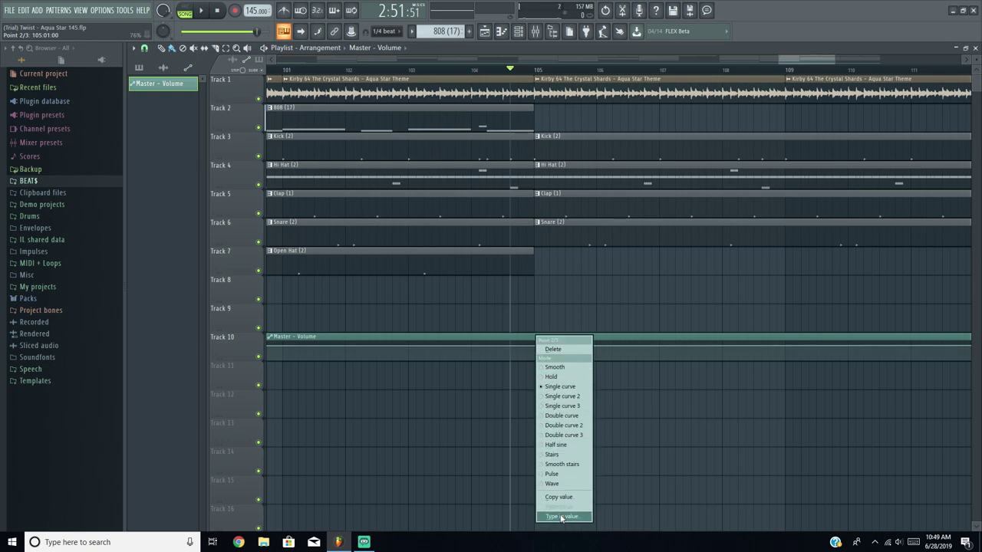
click(562, 518)
key(Return)
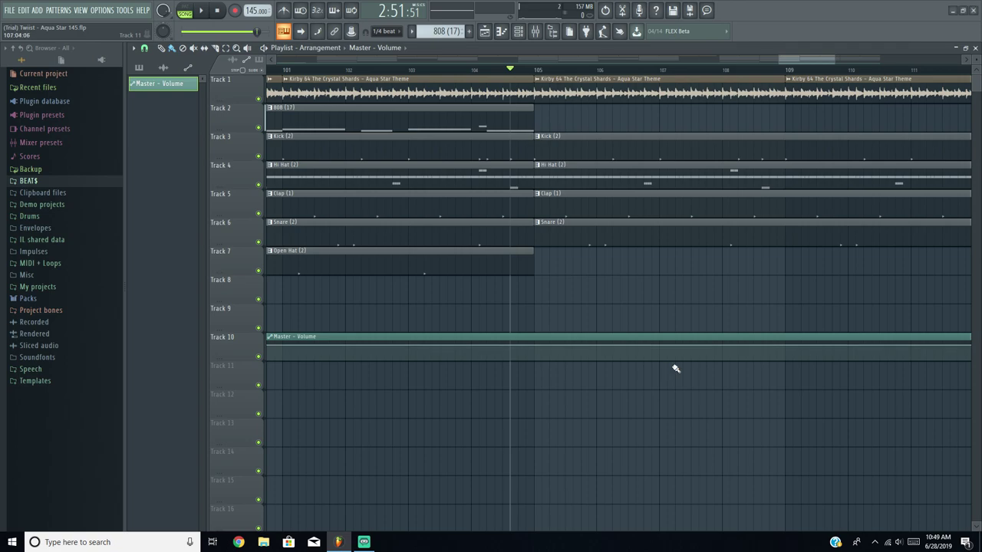
Step: Move the Master - Volume clip's last control point to the minimum at bar 113, fading out from bar 105
scroll(655, 369, down, 5)
scroll(281, 353, down, 2)
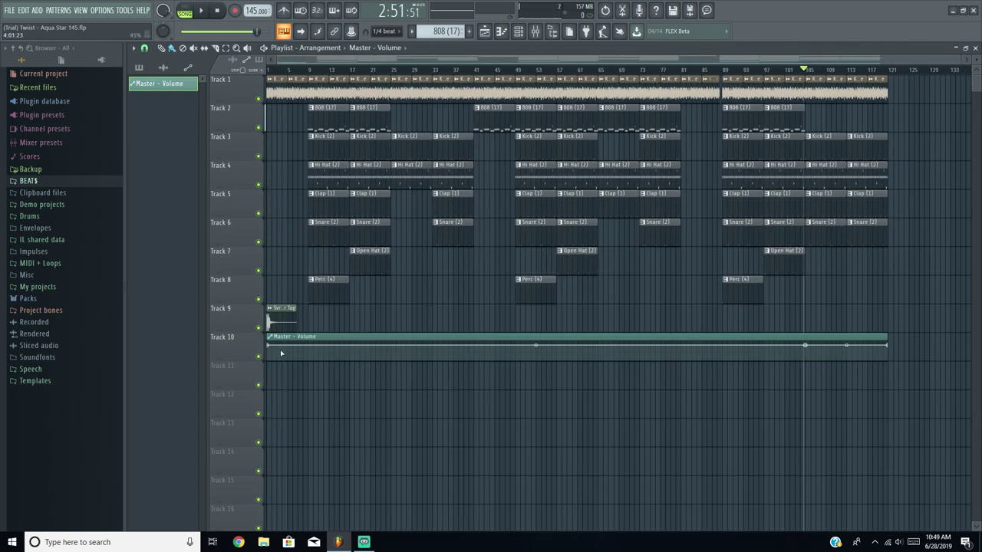
right_click(269, 346)
click(371, 403)
scroll(881, 366, up, 6)
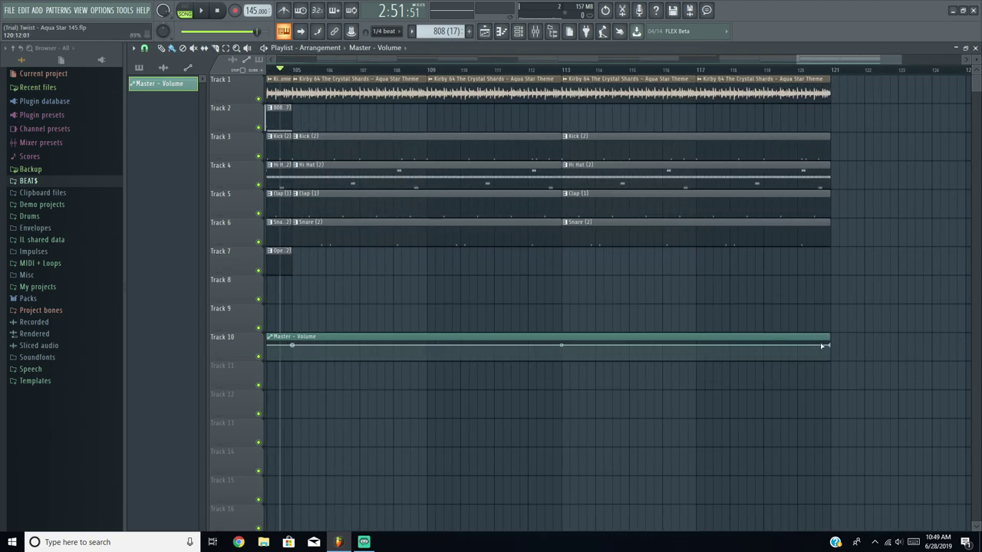
drag(831, 347, 567, 434)
Step: Delete the sample clip at bar 117 and shorten the Kick, Hi Hat, Clap and Snare clips at bar 113 to end at bar 114
scroll(603, 226, down, 4)
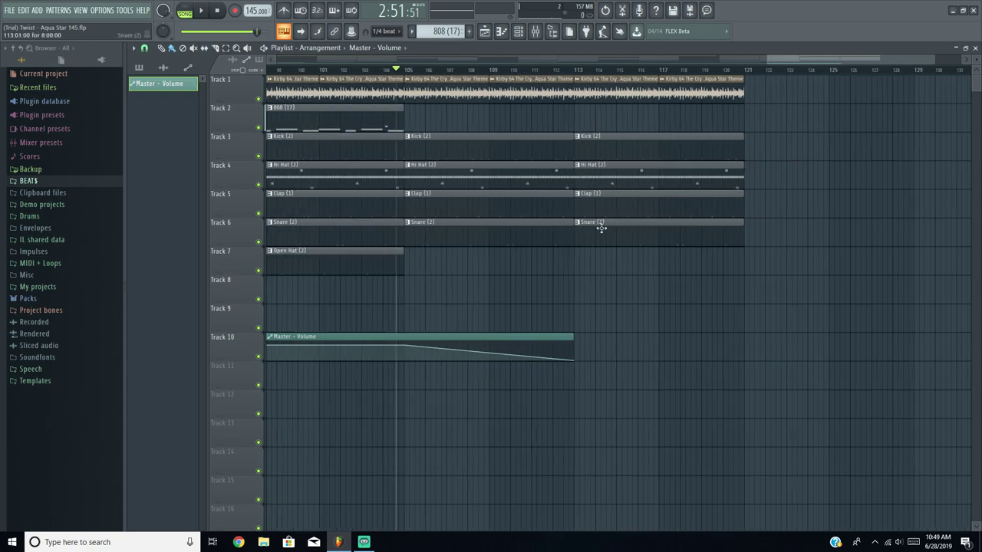
scroll(606, 226, up, 5)
scroll(710, 270, down, 4)
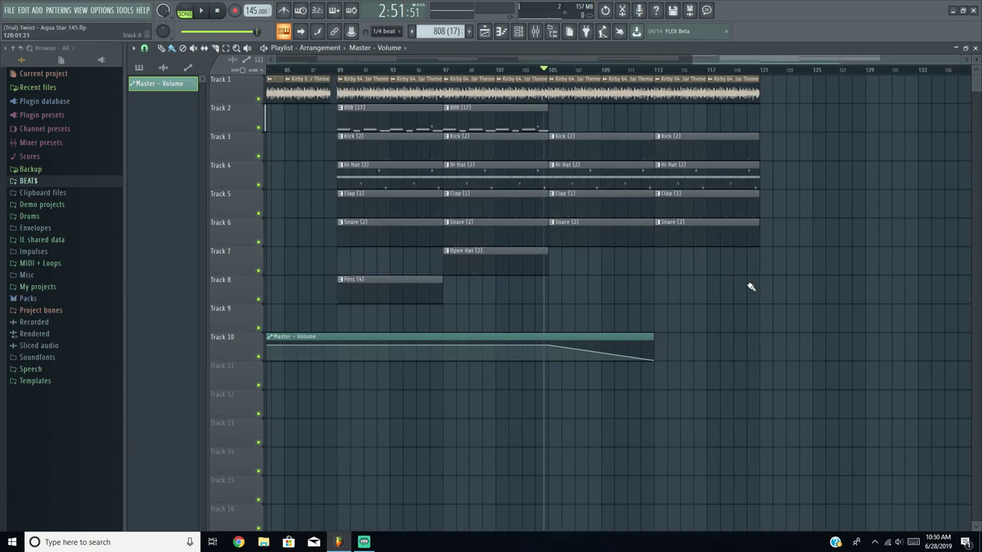
scroll(715, 268, up, 5)
drag(806, 372, 732, 86)
right_click(738, 89)
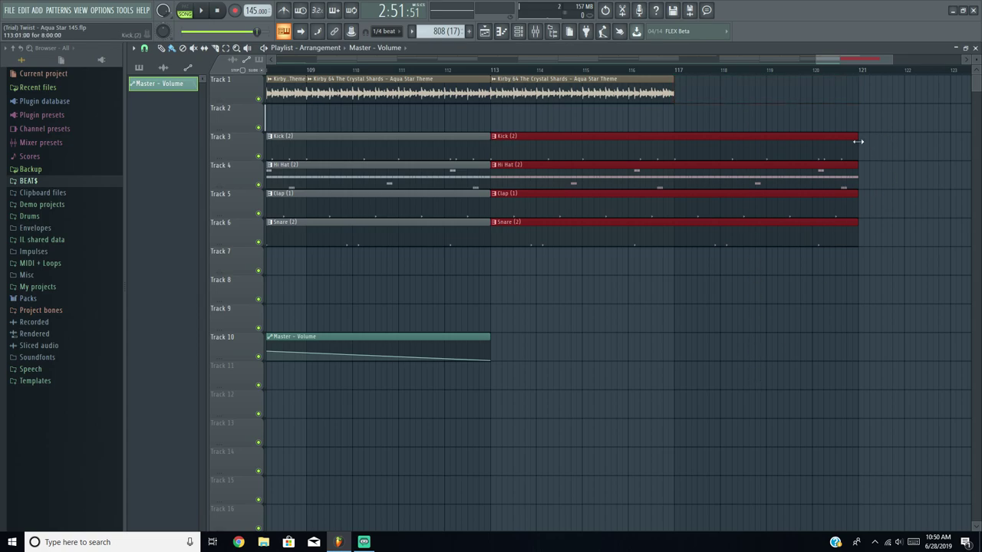
drag(857, 142, 537, 168)
Step: Shorten the sample clip at bar 113 to end at bar 114 and clear the selection
drag(653, 263, 596, 74)
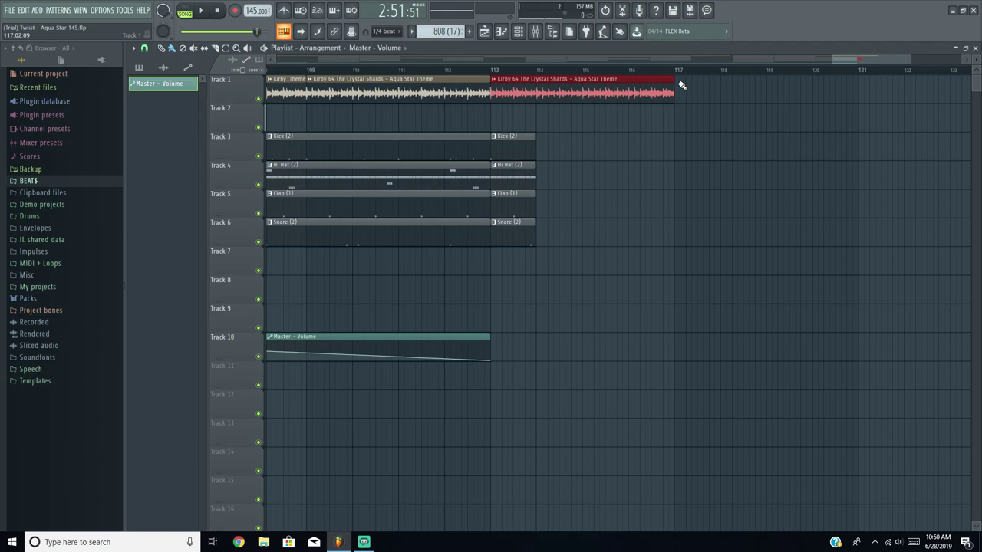
drag(678, 83, 536, 102)
ctrl+click(647, 329)
scroll(614, 292, down, 5)
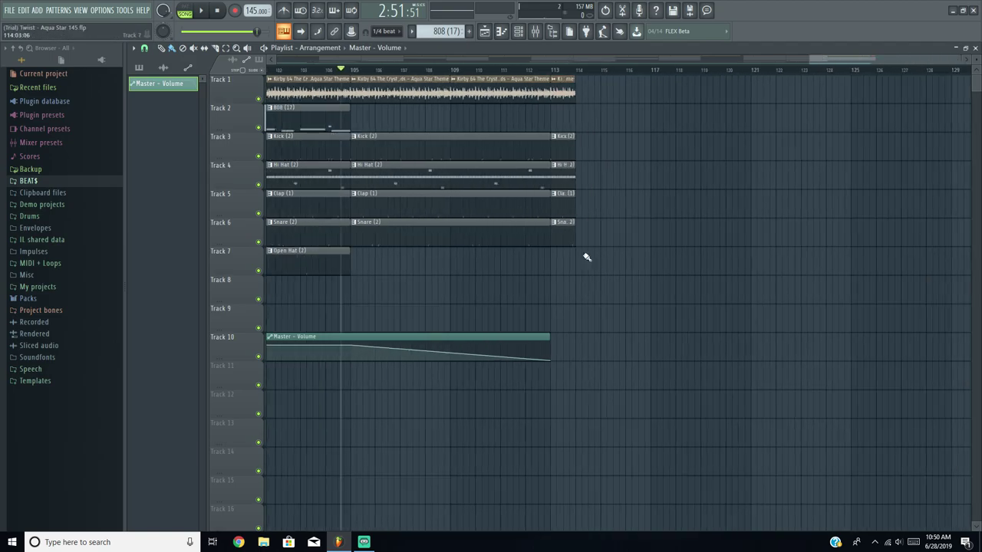
Step: Play the end of the fade-out from just before bar 113, then stop playback
scroll(936, 288, up, 6)
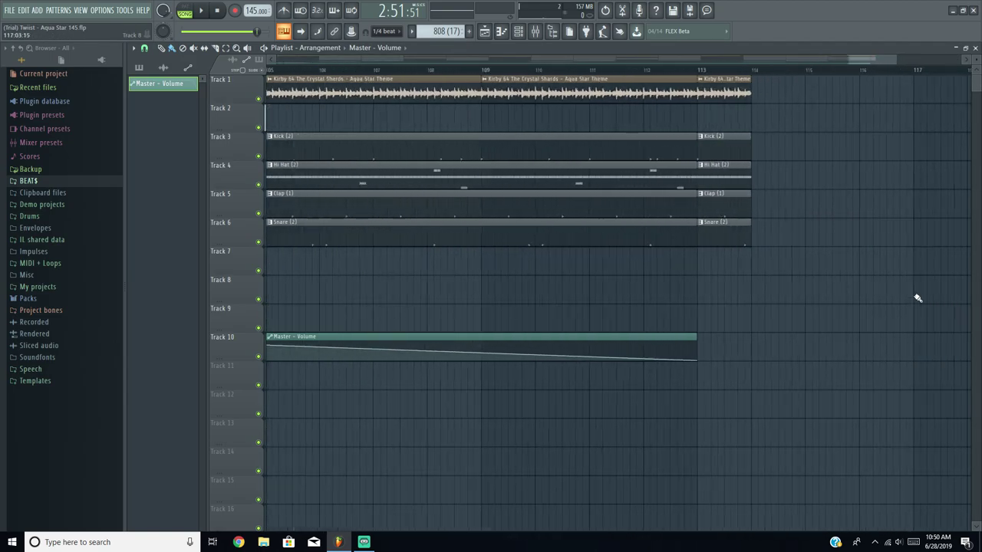
scroll(623, 259, down, 2)
click(581, 70)
click(201, 10)
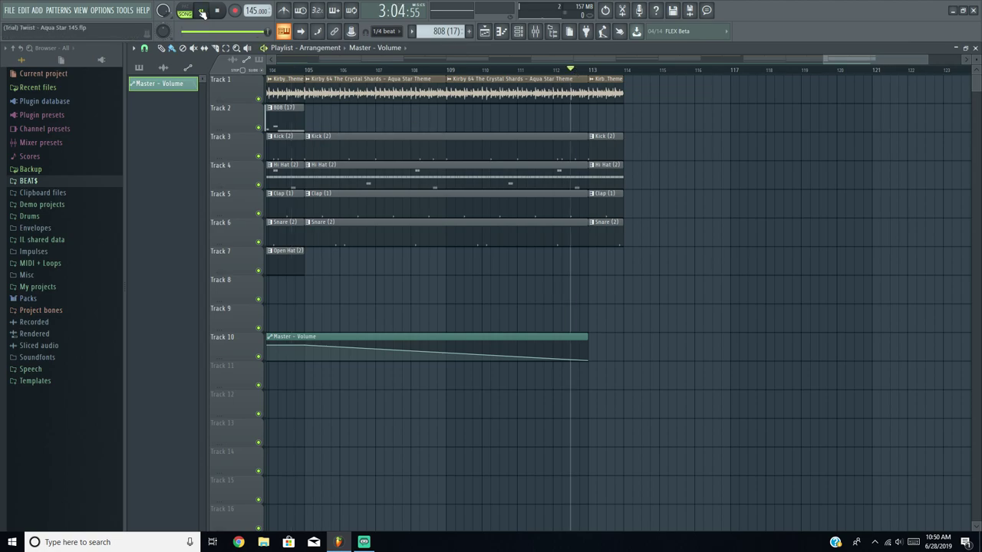
click(218, 15)
Step: Select the sample and drum clips at bar 113 and briefly view the mixer
scroll(625, 261, up, 3)
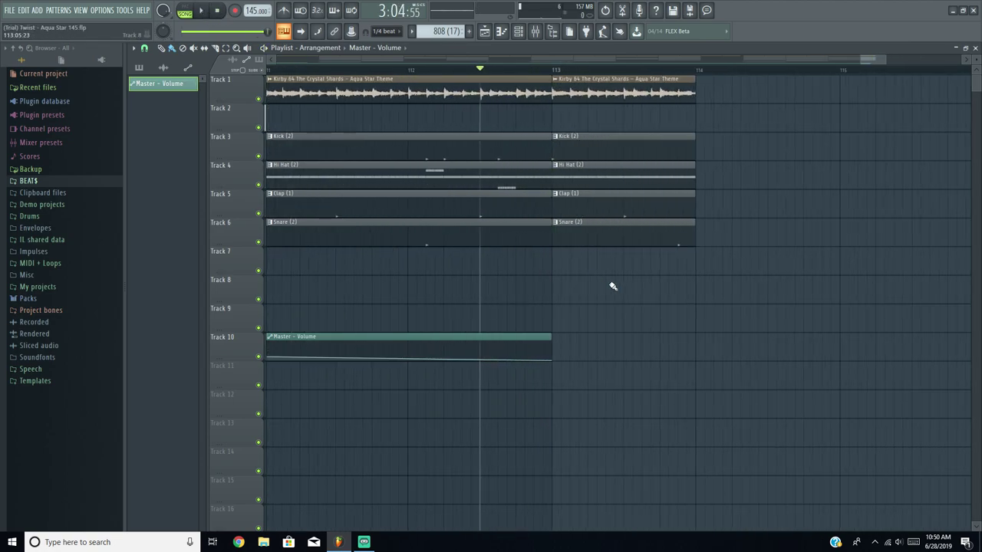
mouse_move(688, 303)
mouse_down()
mouse_move(606, 86)
mouse_move(625, 71)
mouse_move(654, 70)
mouse_up()
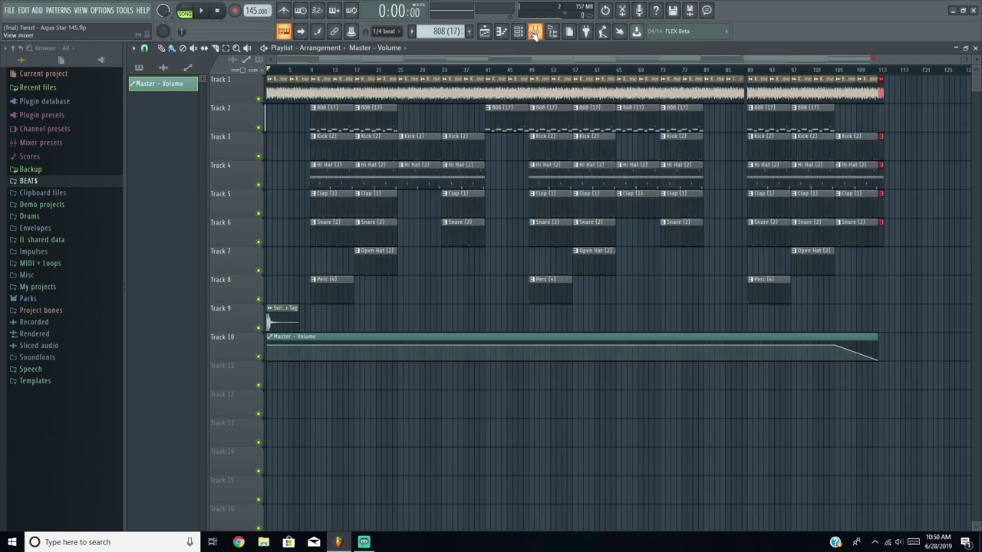
click(535, 32)
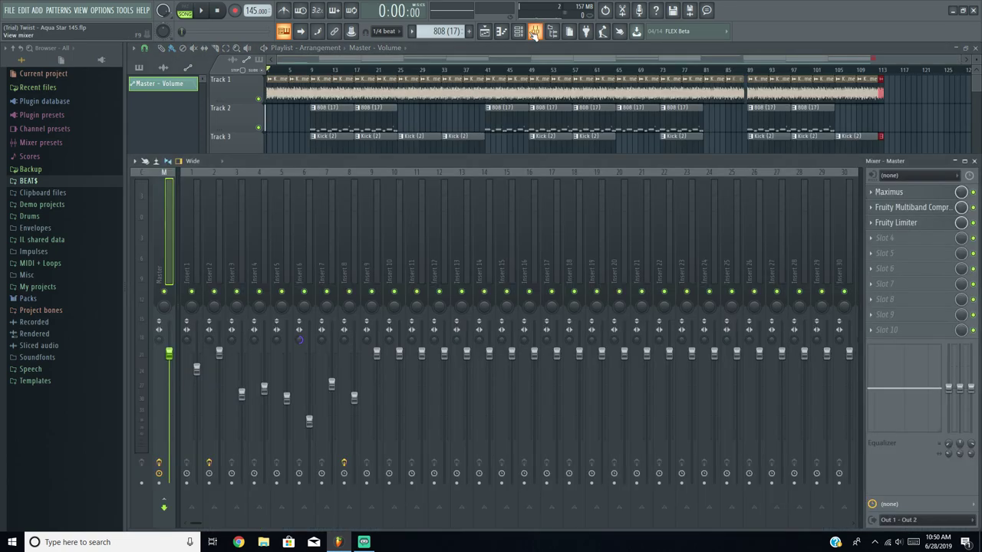
click(535, 32)
Step: Open the WAV render settings for Twiist - Aqua Star 145.wav and examine the mode, tail, bit depth and stereo options
click(10, 10)
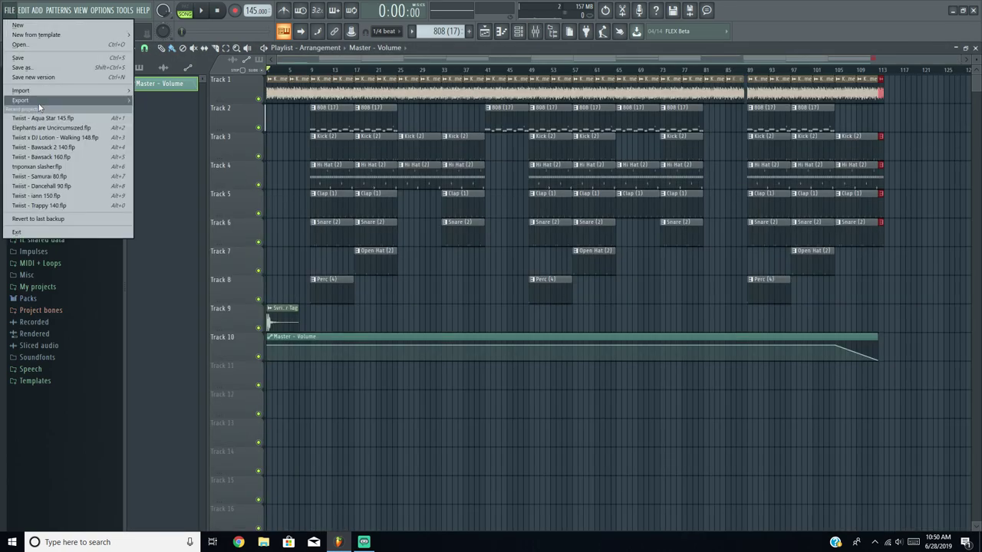
mouse_move(40, 106)
click(156, 110)
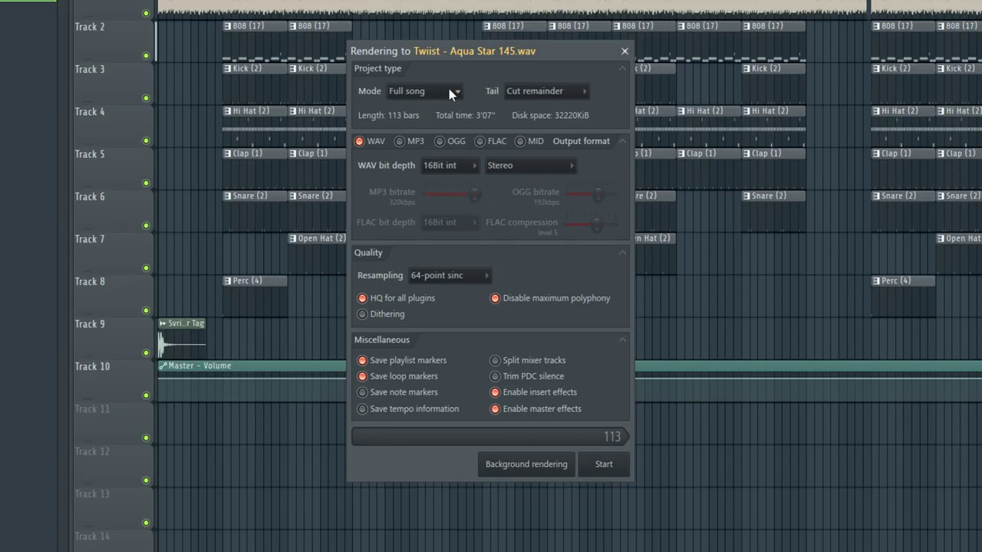
click(422, 91)
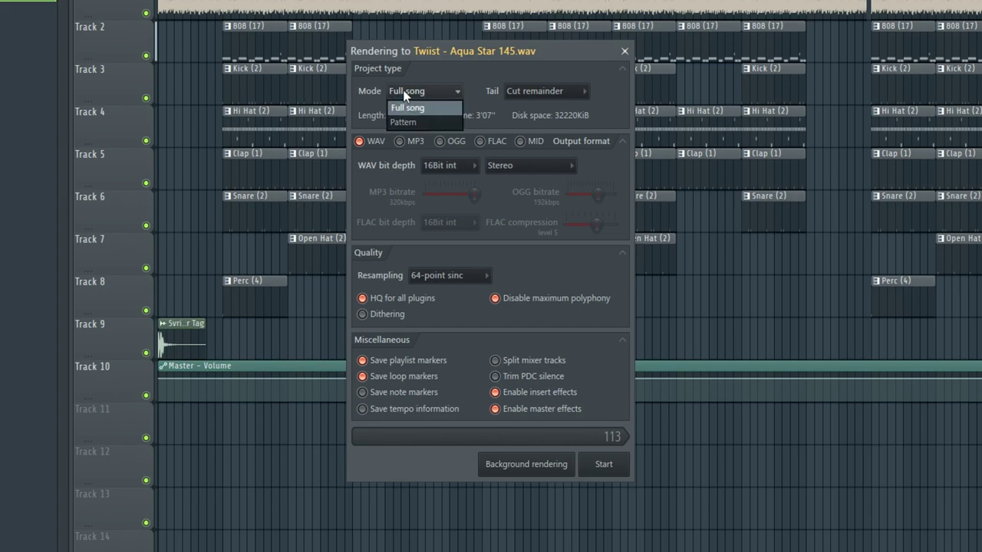
click(403, 89)
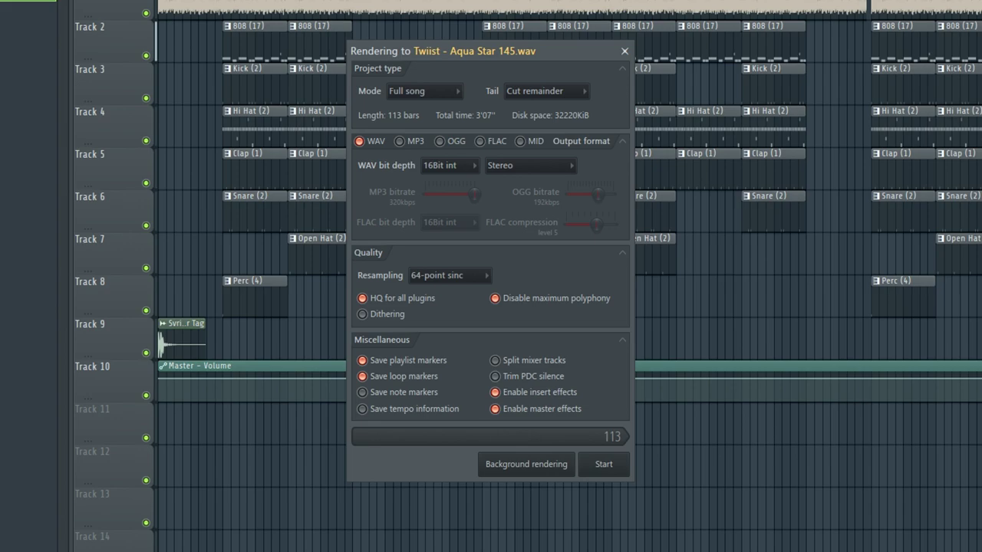
click(537, 90)
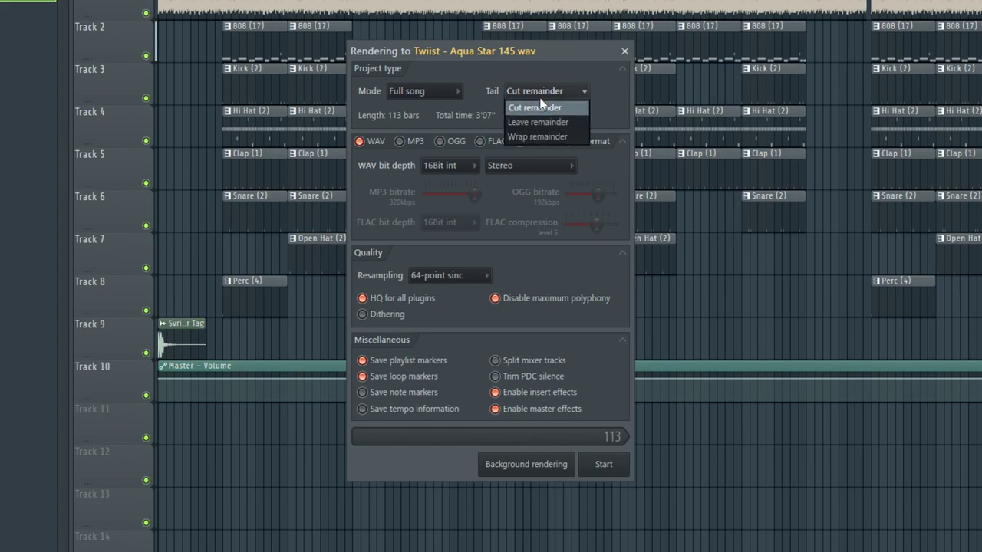
click(537, 104)
click(447, 165)
click(459, 170)
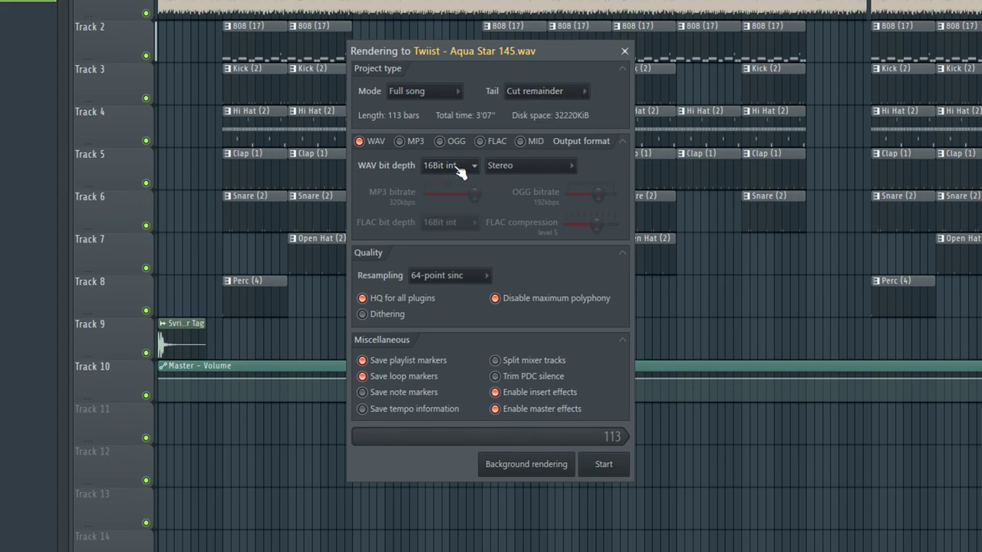
click(534, 166)
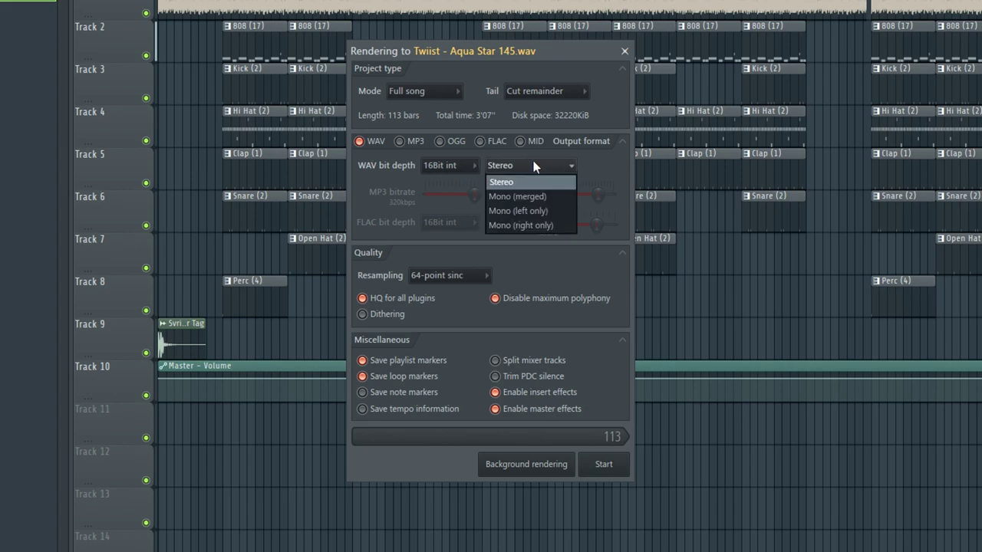
click(537, 166)
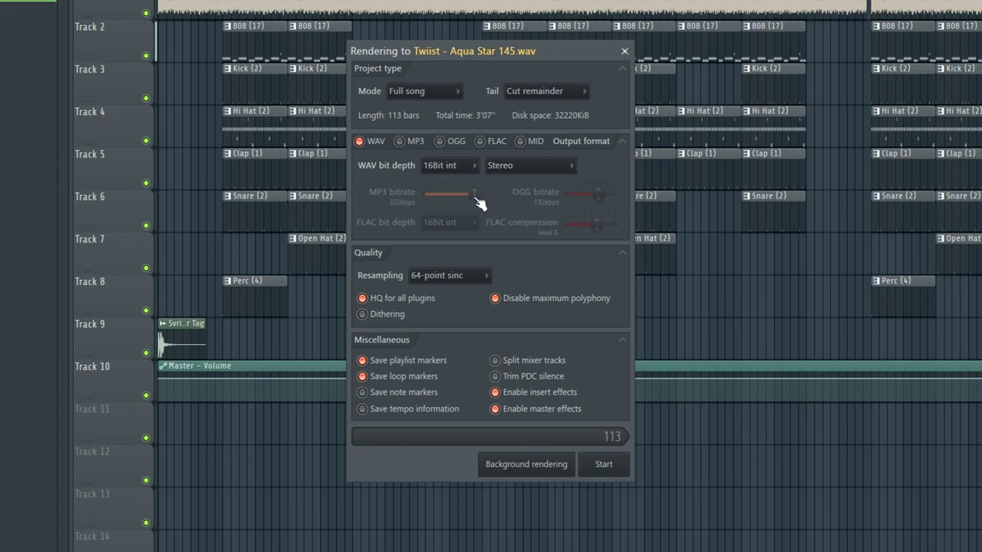
Step: Examine the resampling quality options and close the WAV render settings without rendering
click(452, 275)
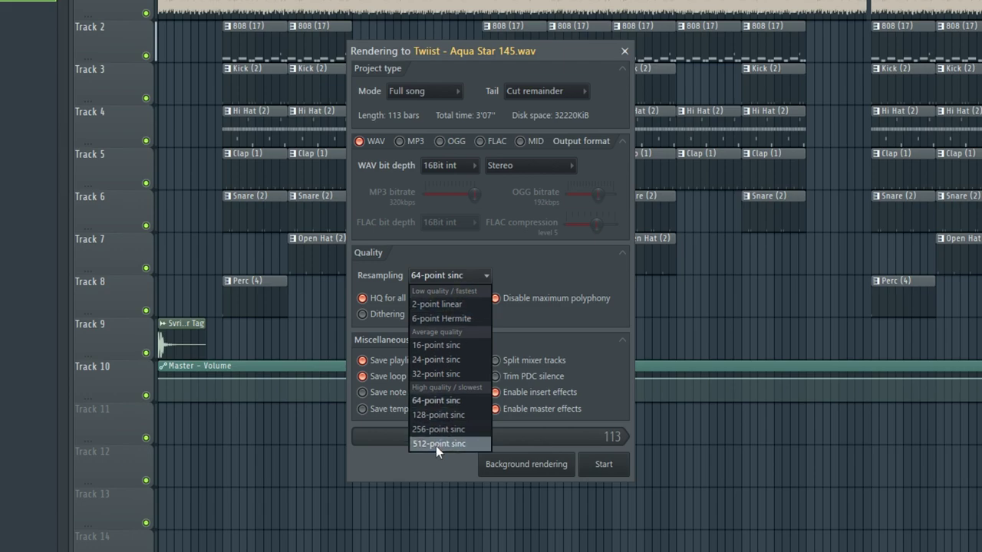
click(440, 278)
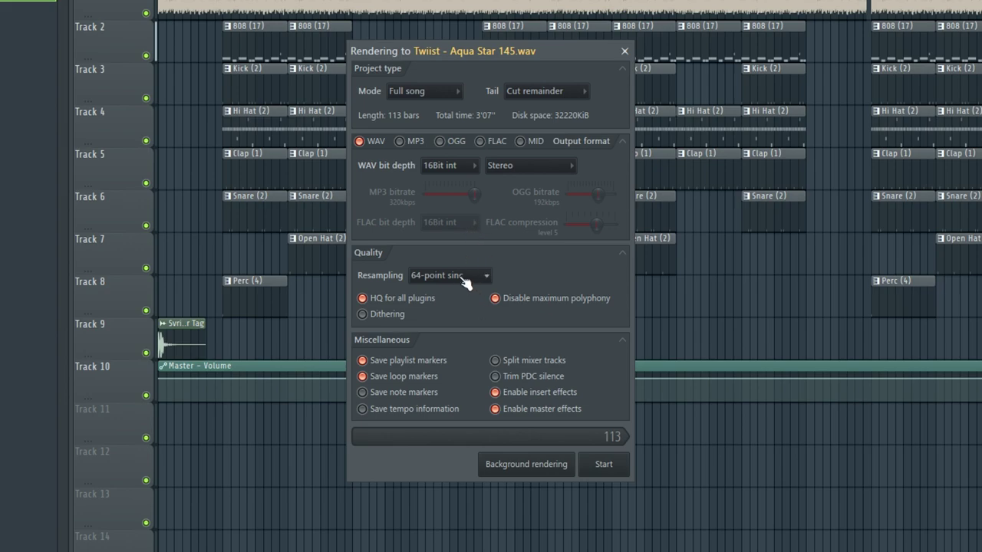
click(428, 280)
click(479, 260)
click(467, 276)
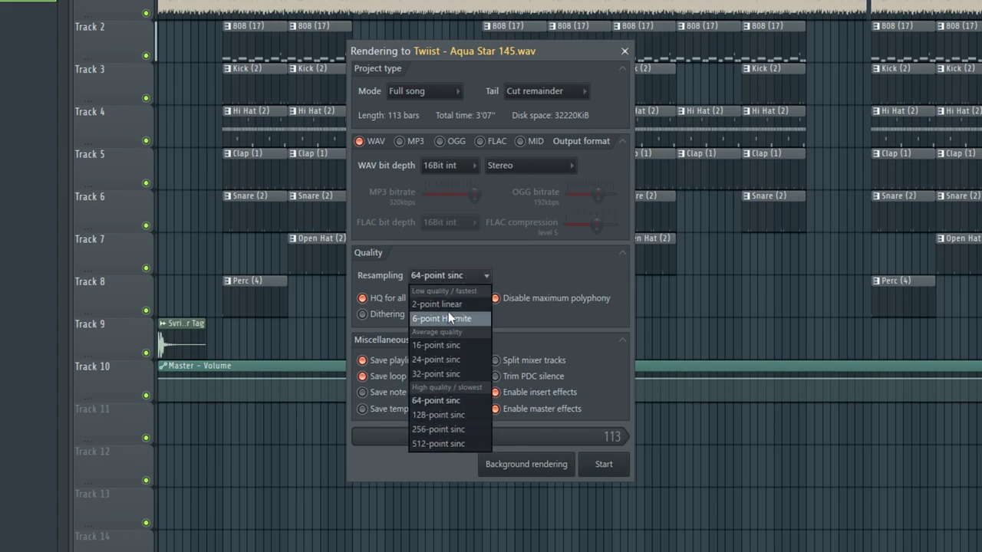
click(458, 279)
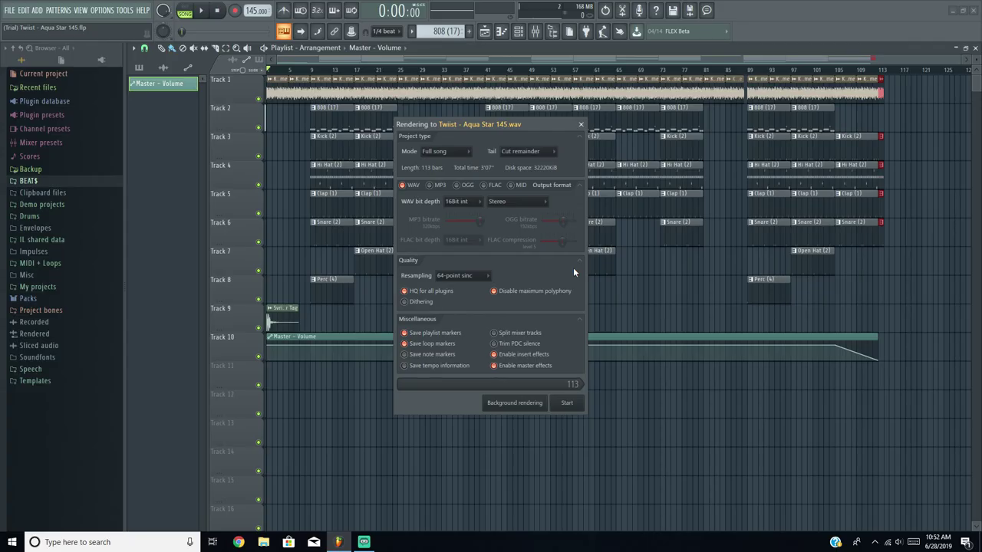
click(452, 278)
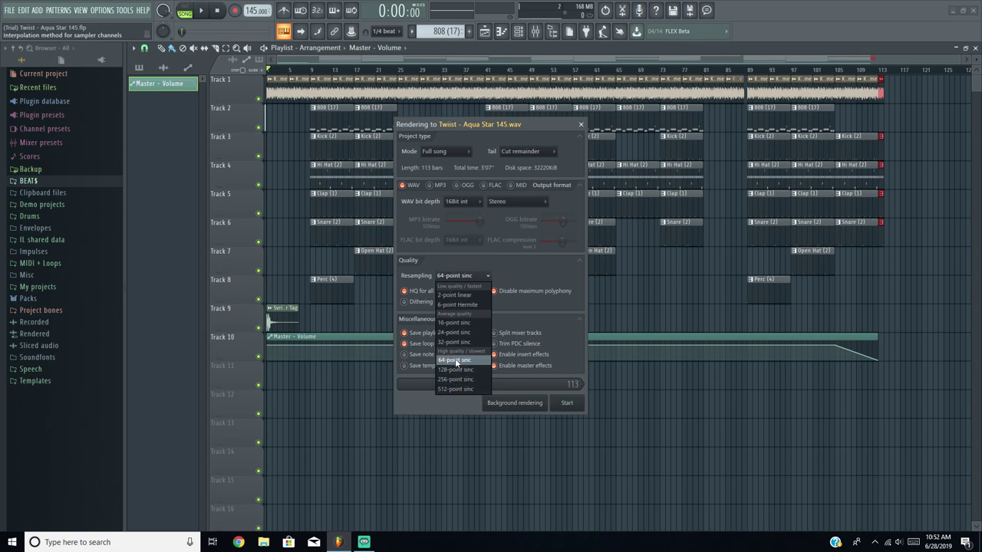
click(466, 276)
key(Escape)
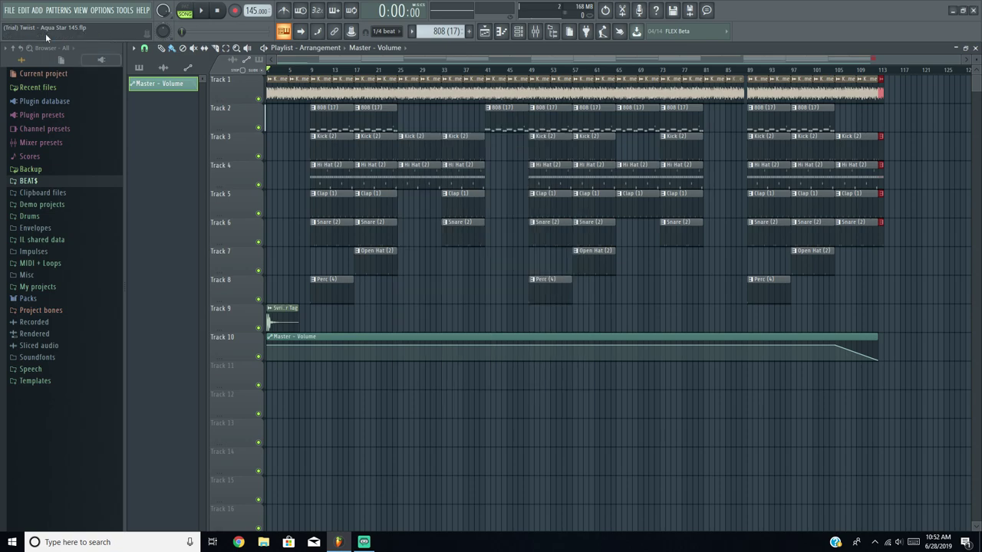
Step: Export the song as an MP3 named Twiist - Aqua Star 145.mp3 in the BEAT$ > 2019 > MP3 > JUN folder
click(10, 10)
mouse_move(31, 100)
click(150, 119)
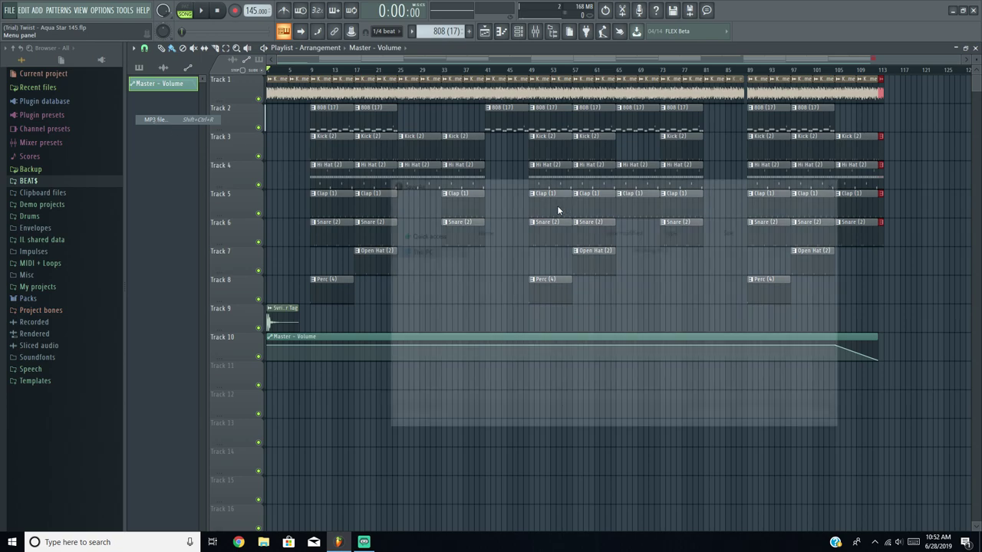
click(558, 198)
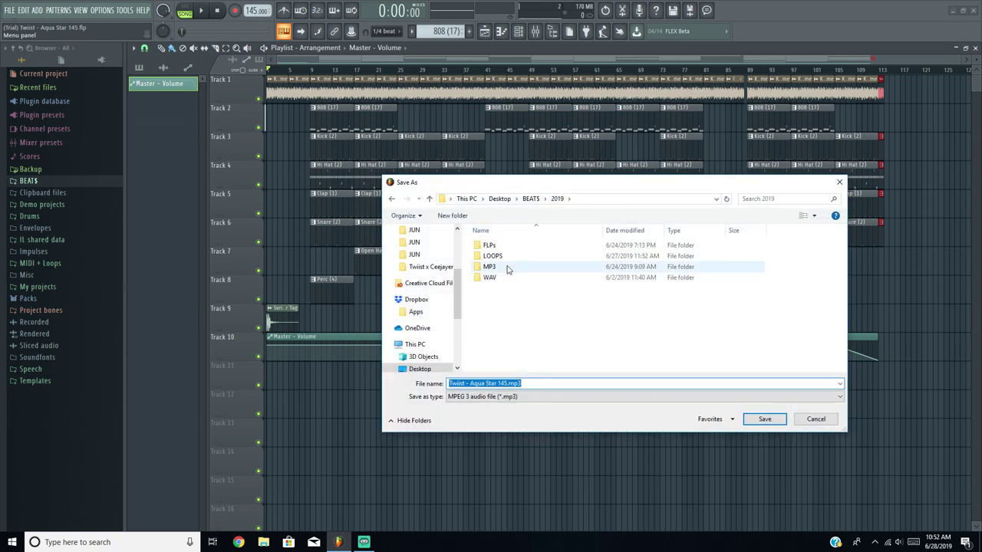
double_click(507, 267)
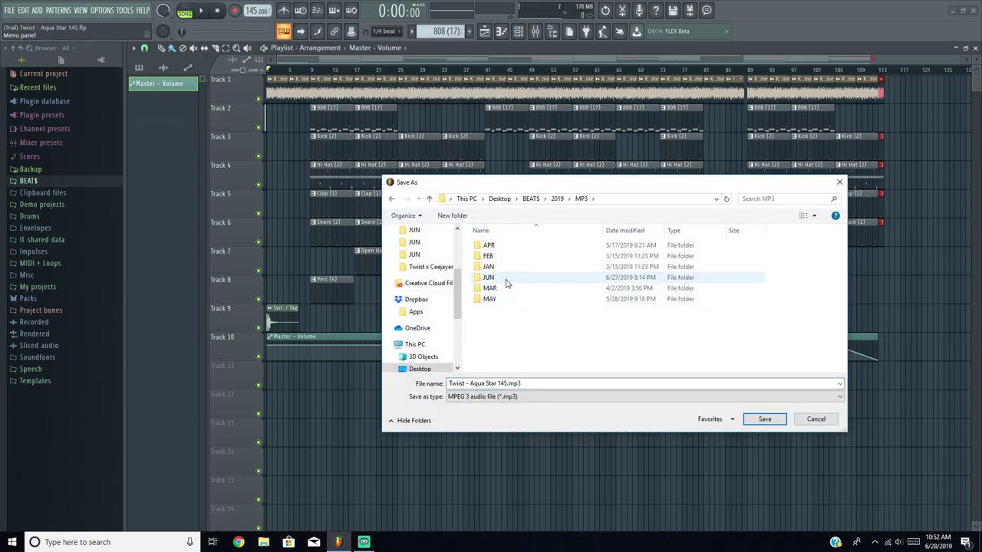
double_click(504, 280)
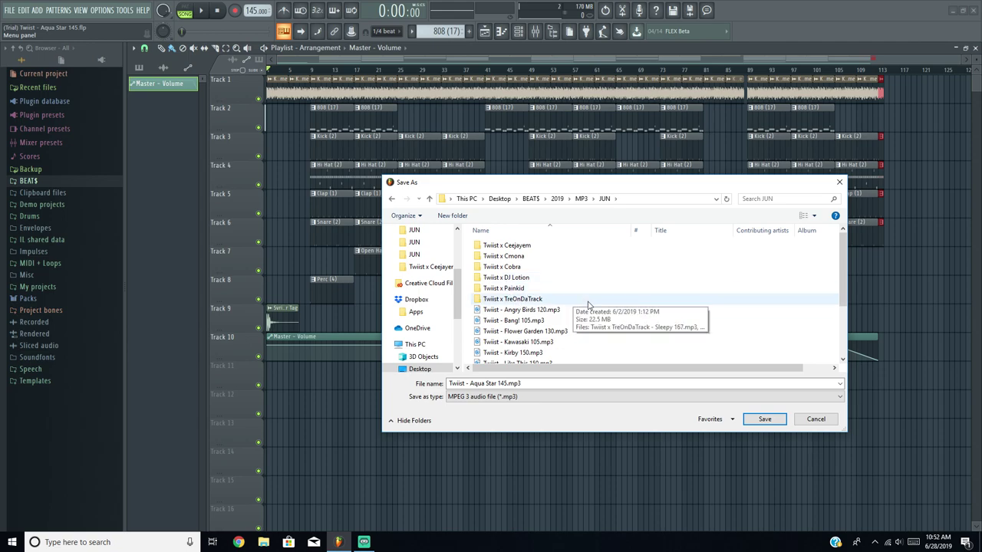
scroll(606, 323, down, 3)
click(611, 383)
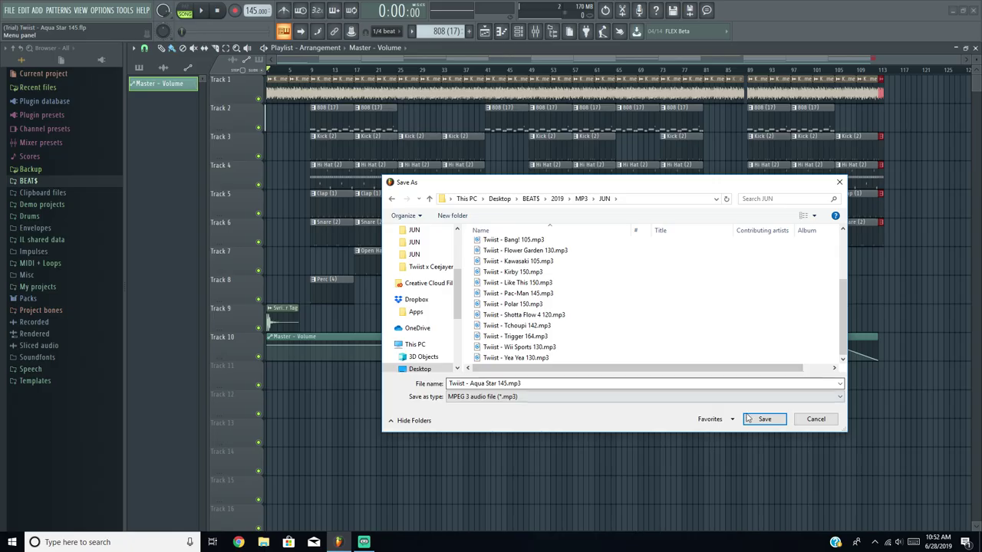
key(Return)
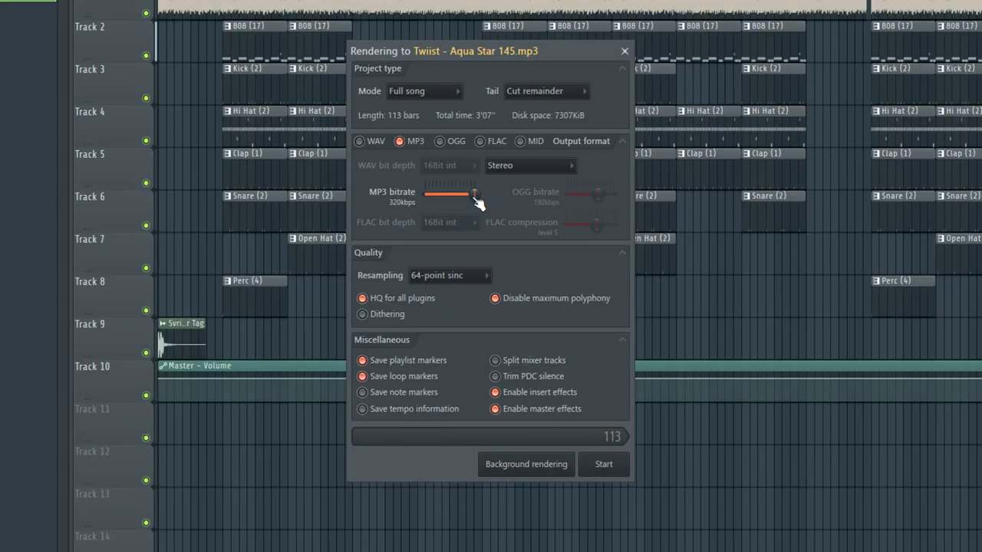
Step: Set the MP3 bitrate to 192kbps, try 512-point sinc resampling and set it back to 64-point sinc
drag(476, 197, 463, 196)
drag(464, 194, 476, 194)
click(464, 277)
click(470, 275)
click(449, 278)
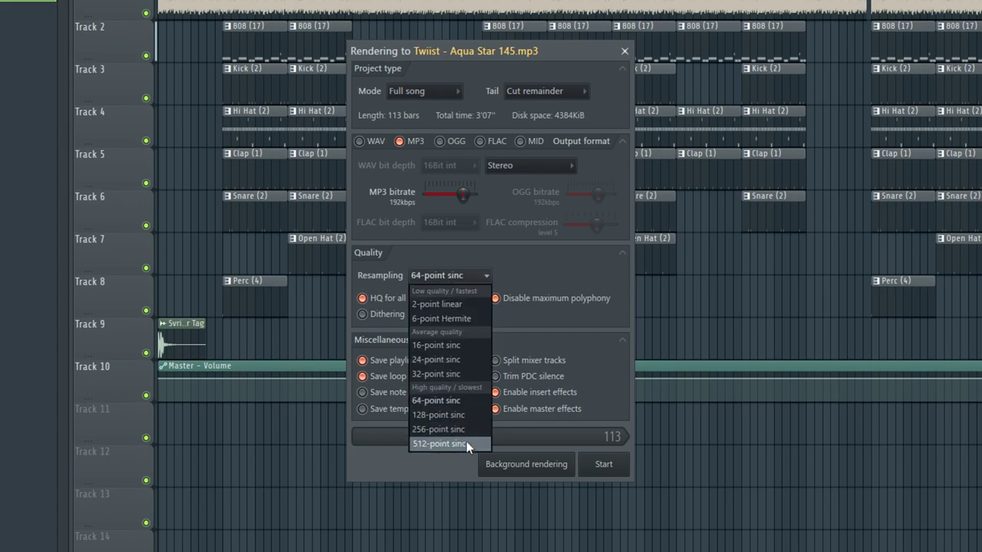
click(438, 443)
click(472, 277)
click(441, 400)
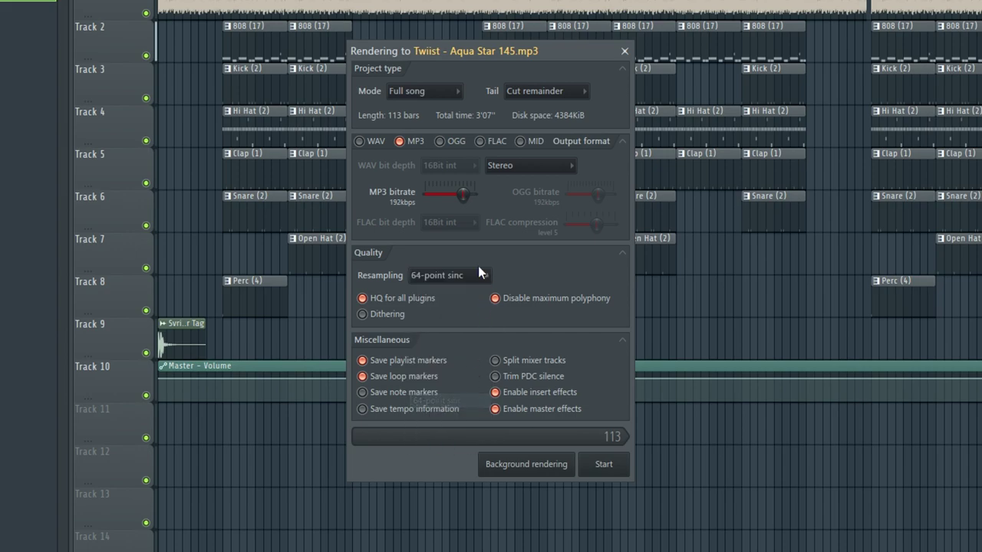
click(472, 276)
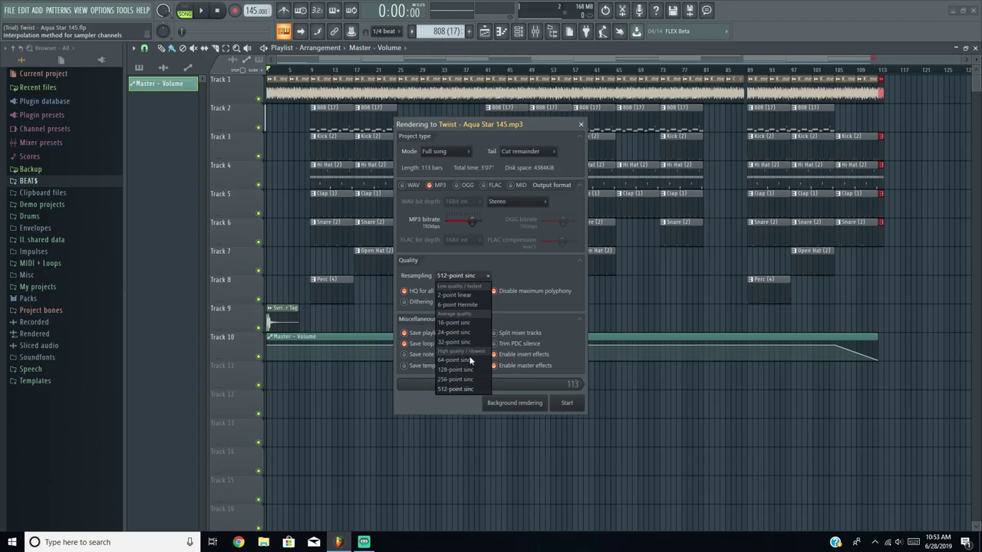
click(462, 401)
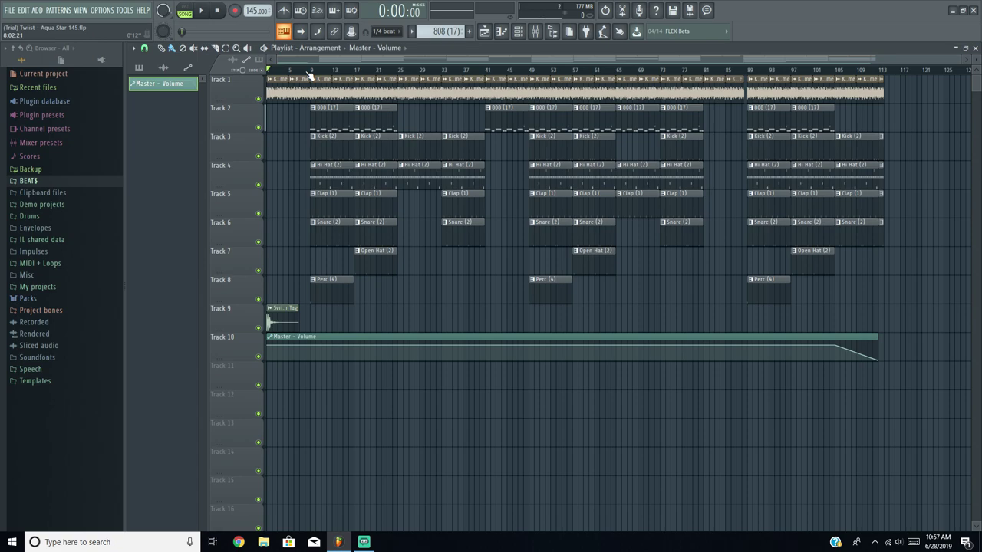
Step: Play the finished arrangement from the start
key(space)
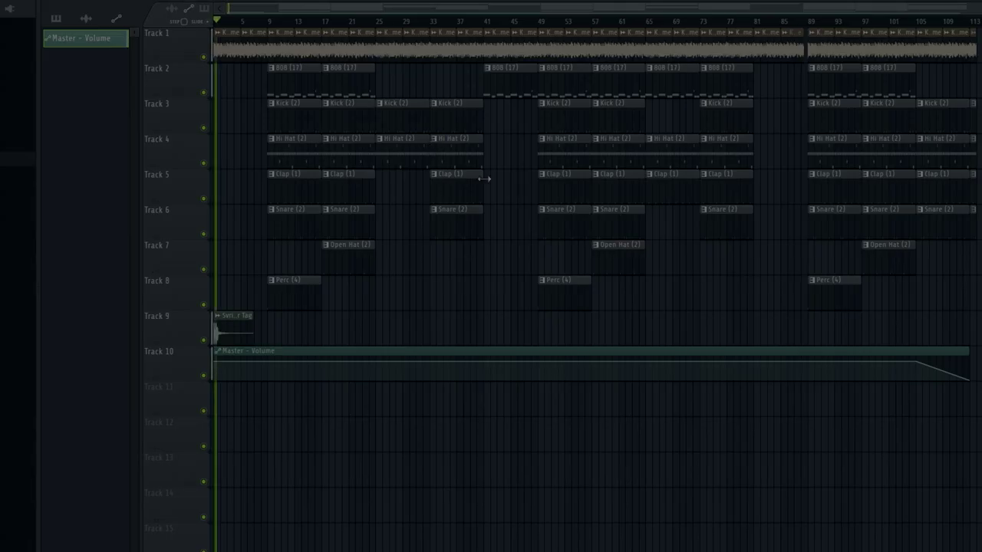